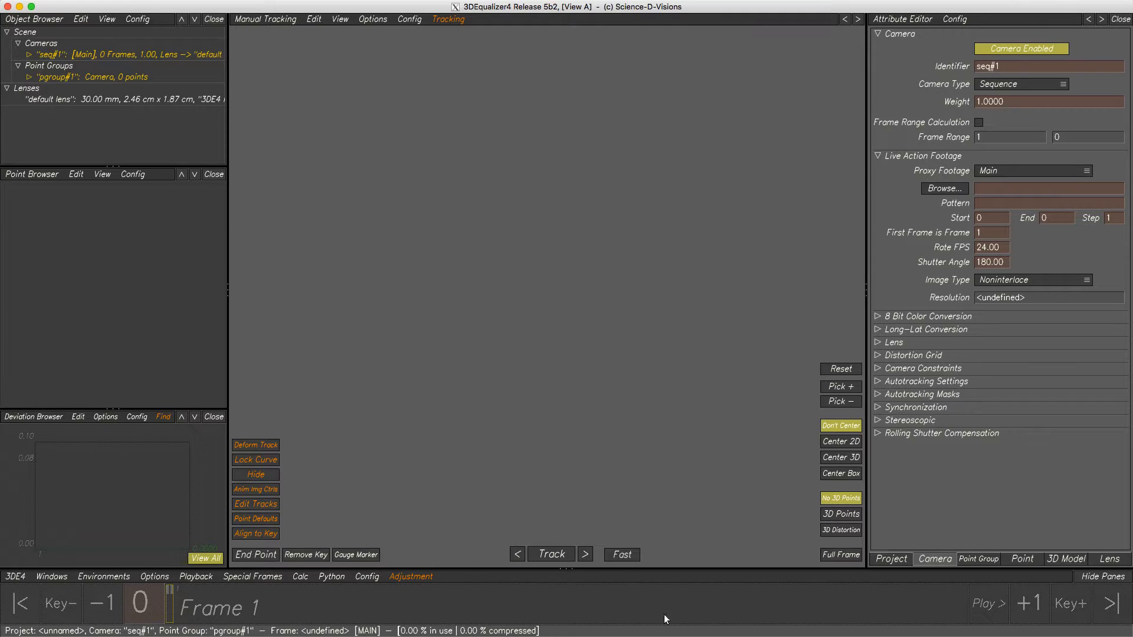
# Switch to the browser to view the 'Basic Tutorial' data download, and minimise the browser window again
pyautogui.press('super+Tab')
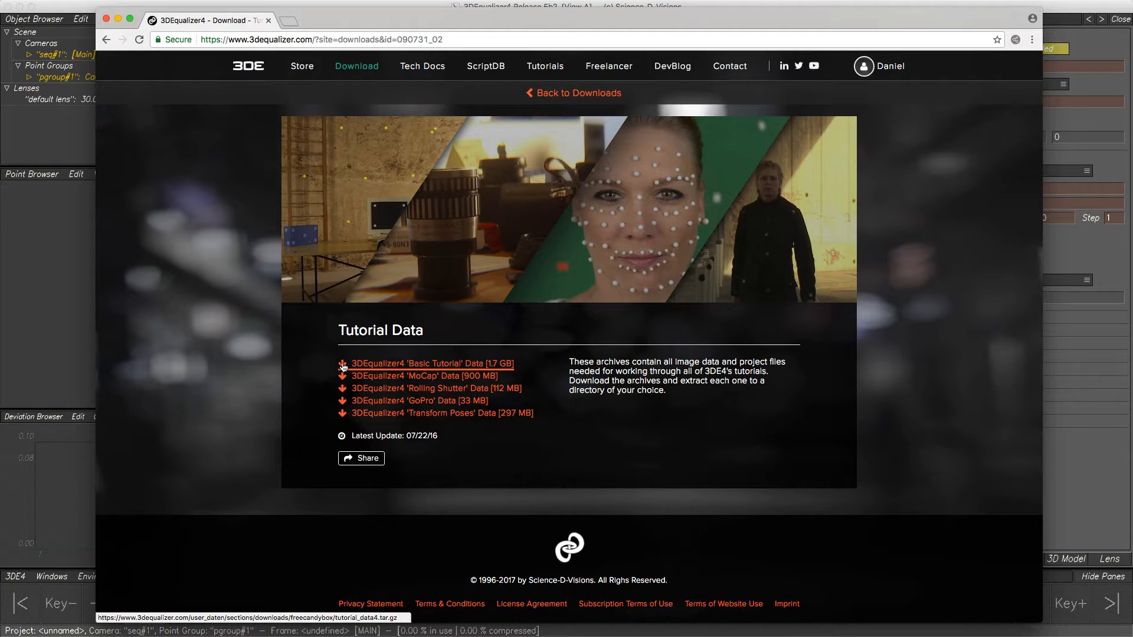
pyautogui.click(117, 19)
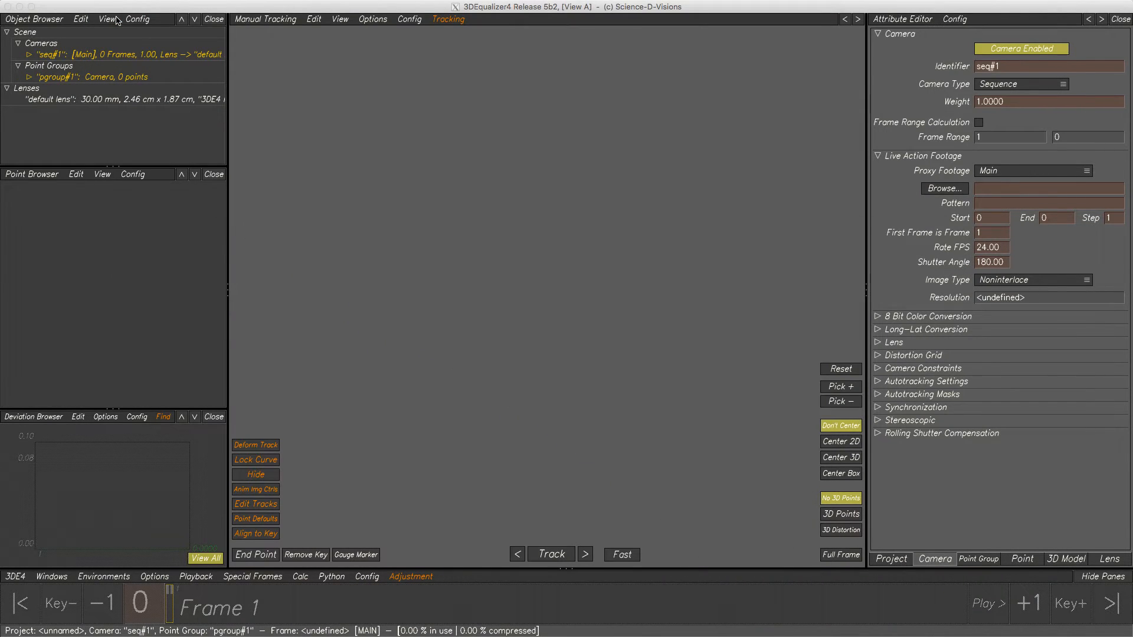
# Load the image sequence starting with trackboy.0000.jpg from tutorials4/trackboy_slim as the camera's main live action footage
pyautogui.click(944, 190)
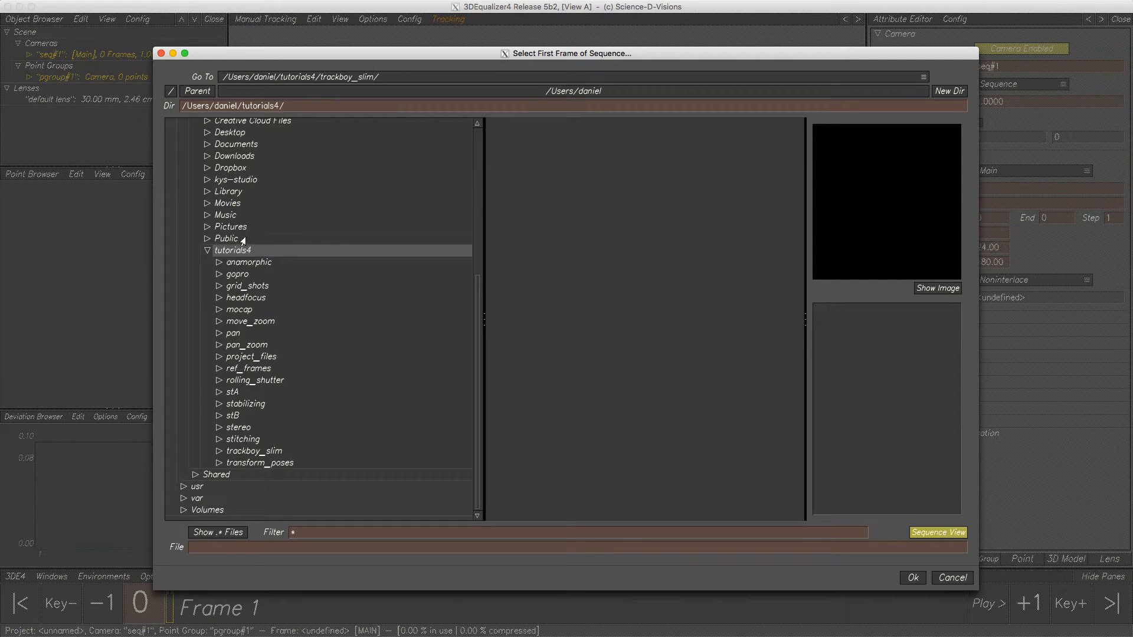
pyautogui.click(247, 454)
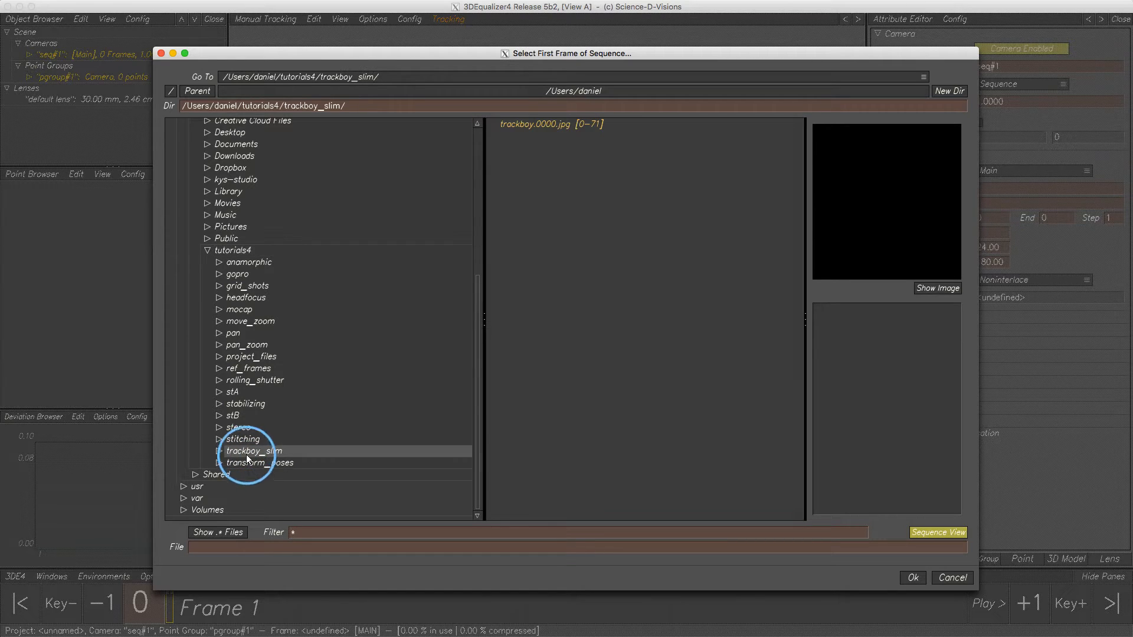
pyautogui.click(547, 127)
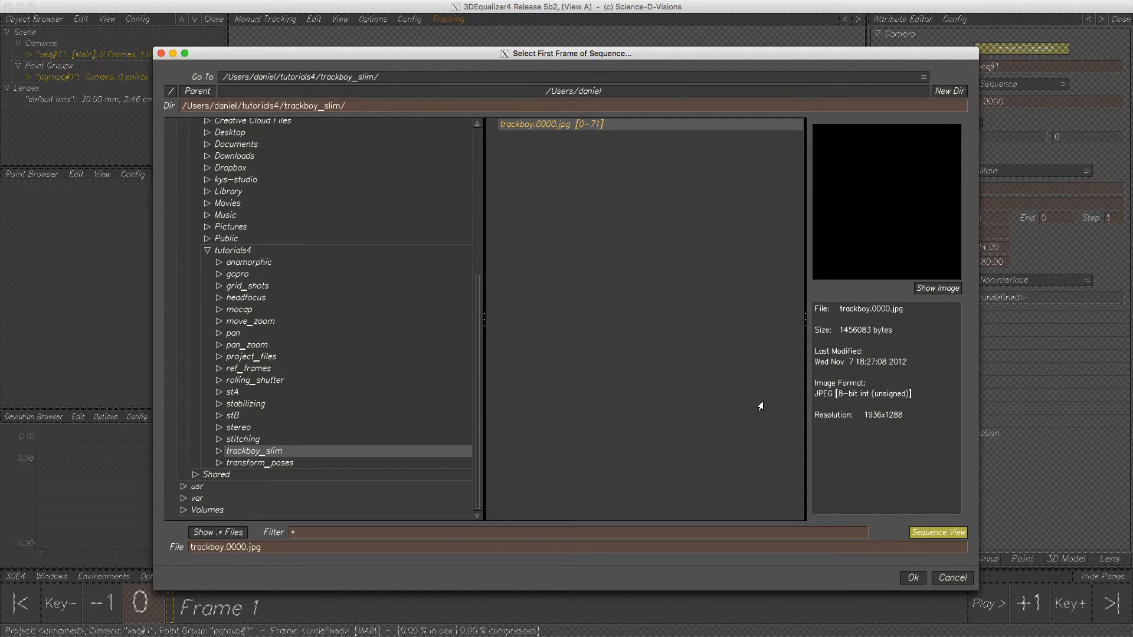
pyautogui.click(913, 578)
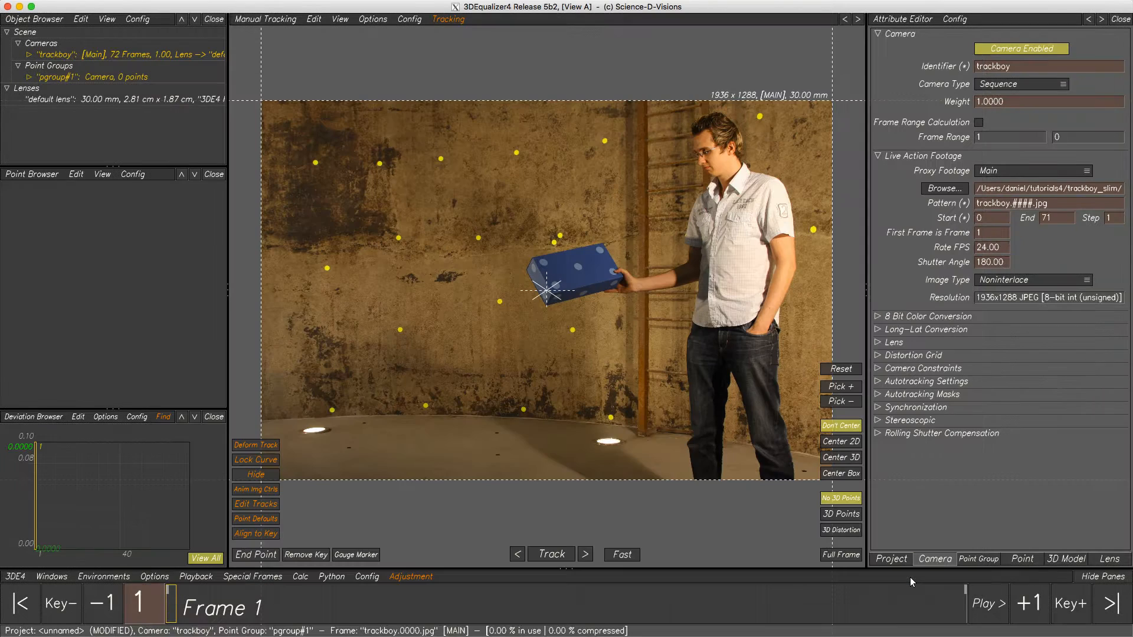
# Buffer the footage through a buffer compression file and play the sequence back
pyautogui.click(180, 580)
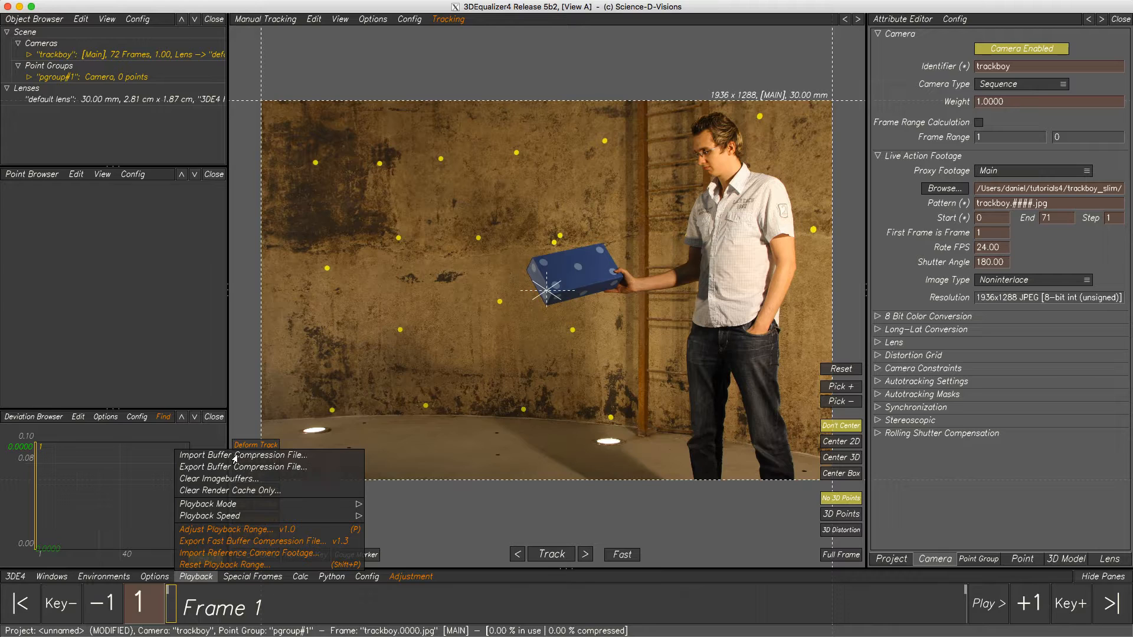
pyautogui.click(250, 466)
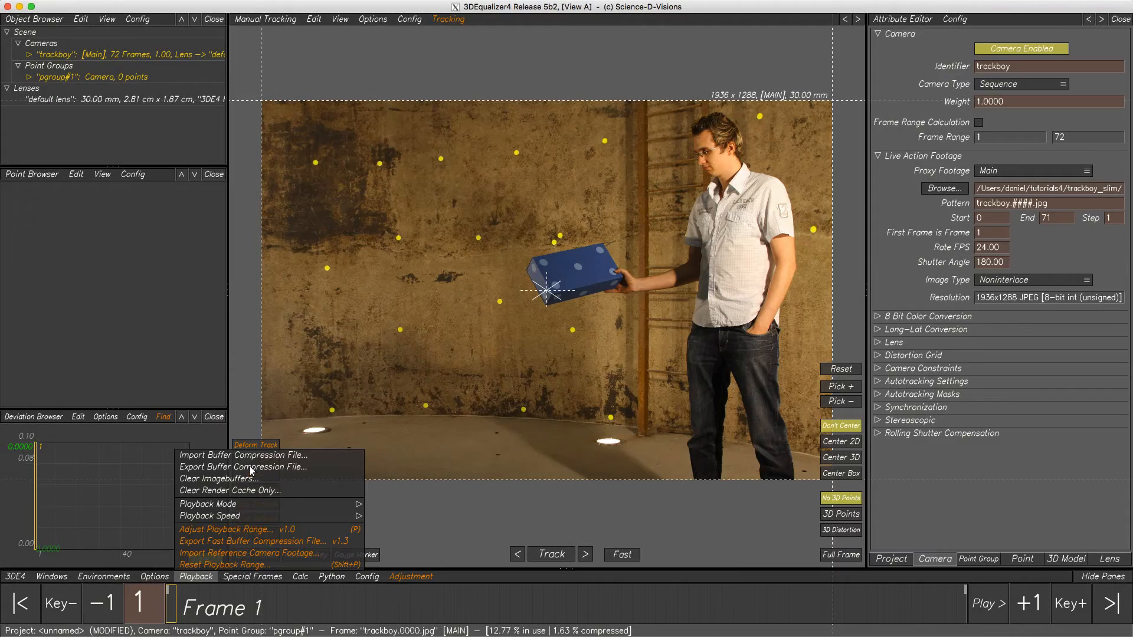
pyautogui.click(978, 603)
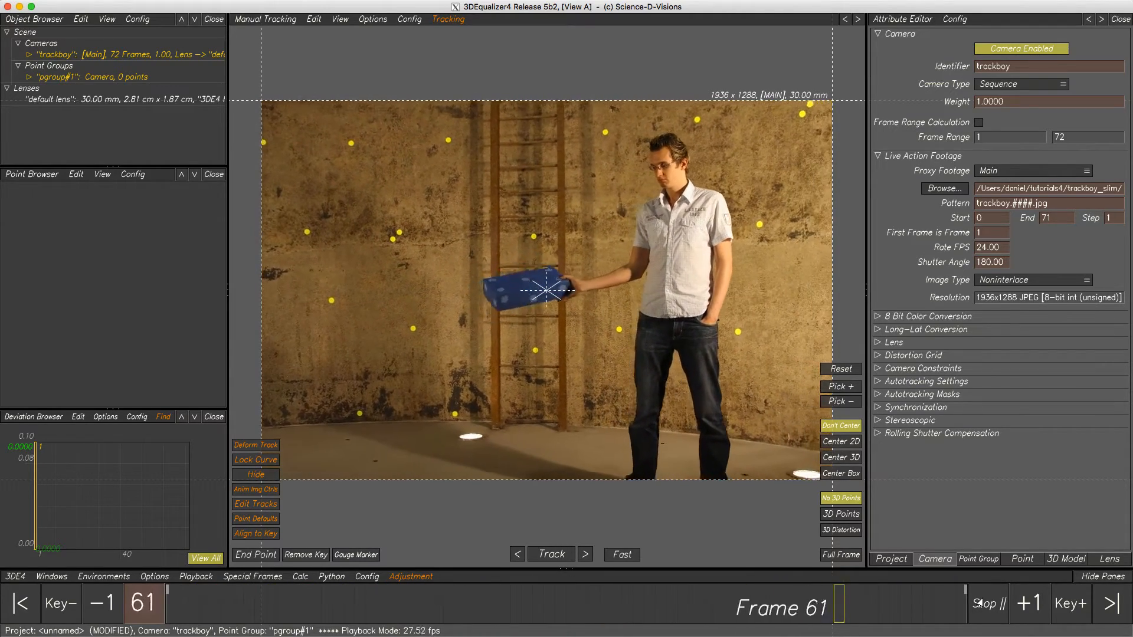
pyautogui.click(979, 603)
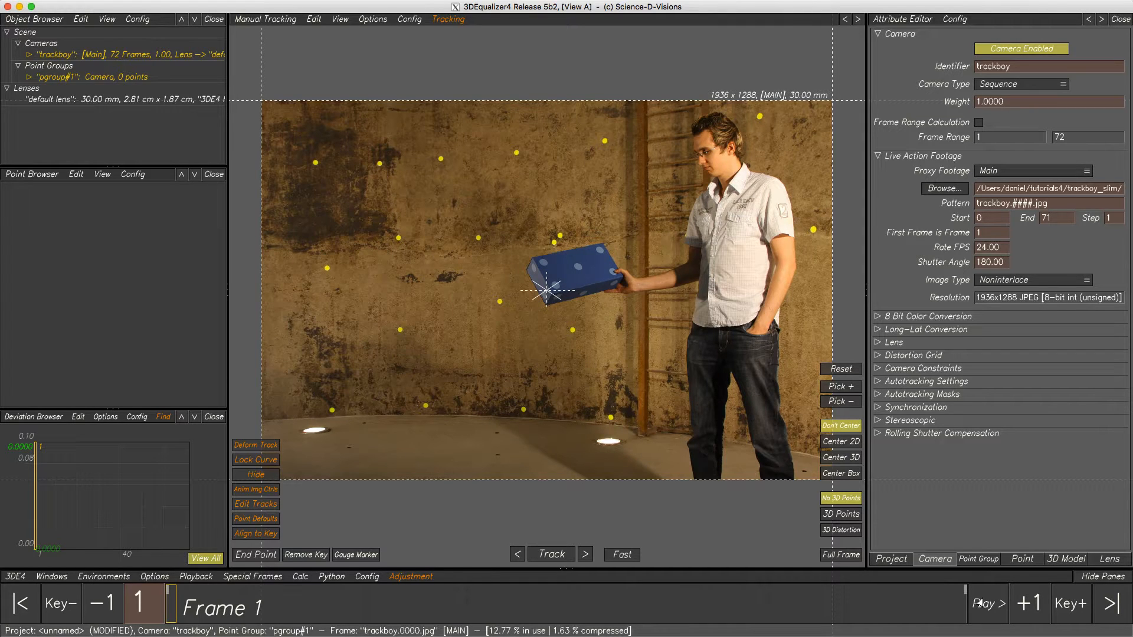
# Set up the workspace with the Autotracking controls at full frame and an enlarged horizontal Timeline Editor pane above them
pyautogui.click(255, 22)
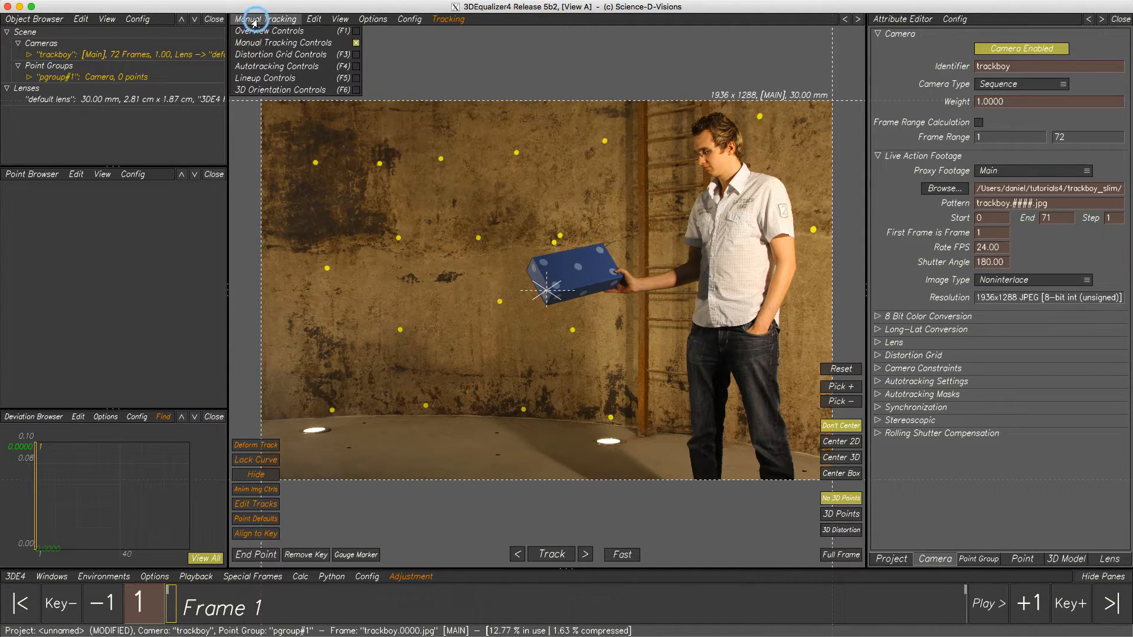
pyautogui.click(274, 69)
pyautogui.click(395, 20)
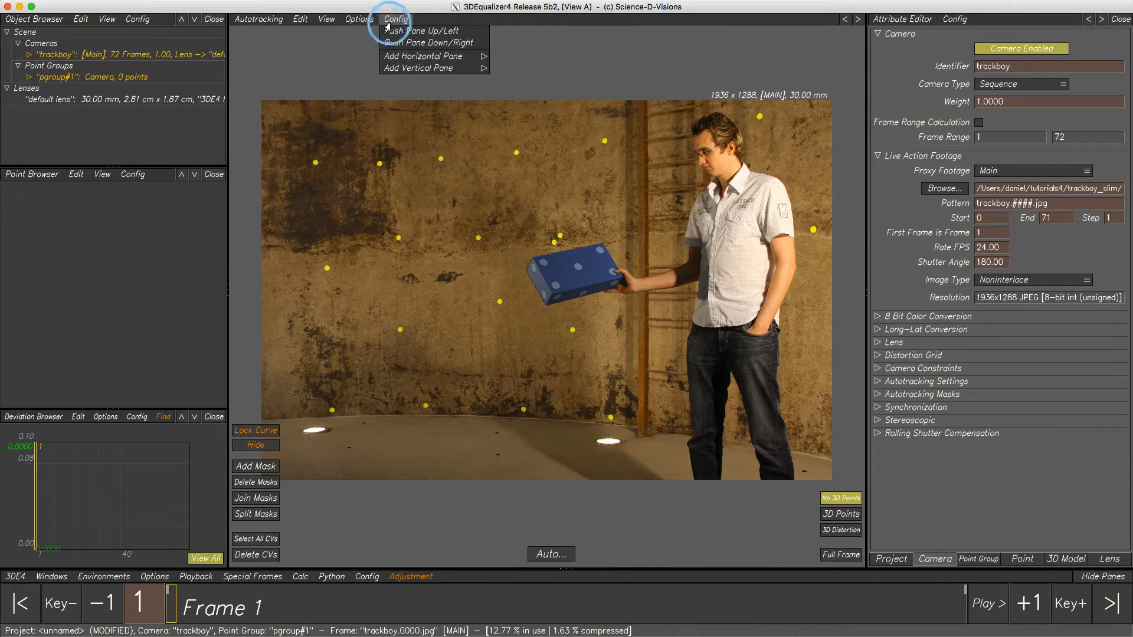
pyautogui.click(403, 57)
pyautogui.click(514, 86)
pyautogui.moveTo(543, 118); pyautogui.dragTo(534, 175)
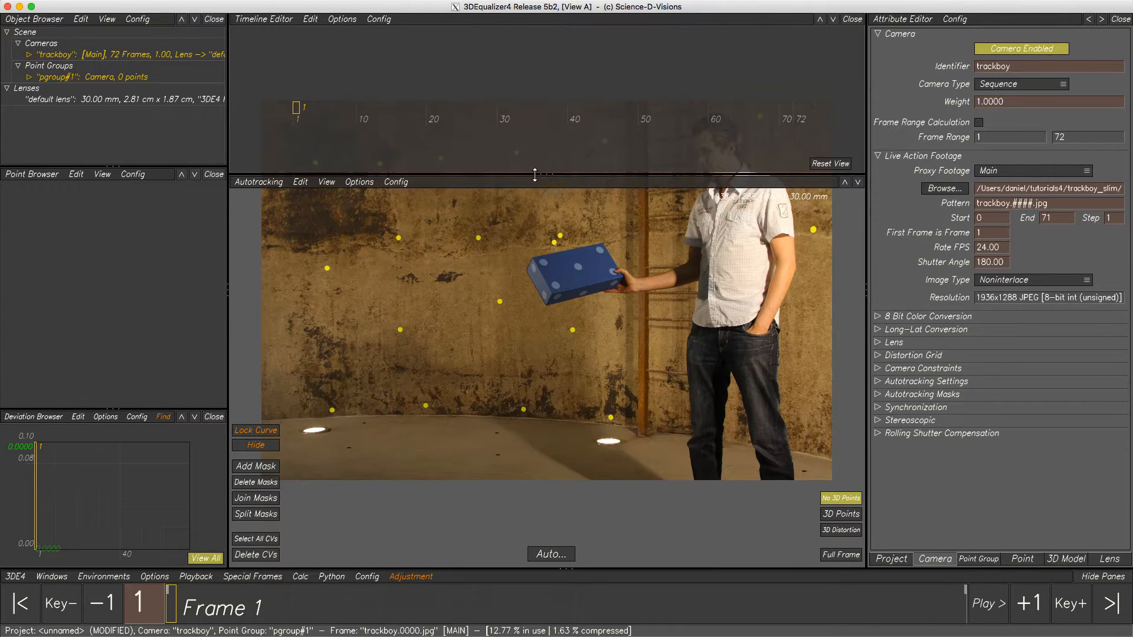
pyautogui.click(829, 556)
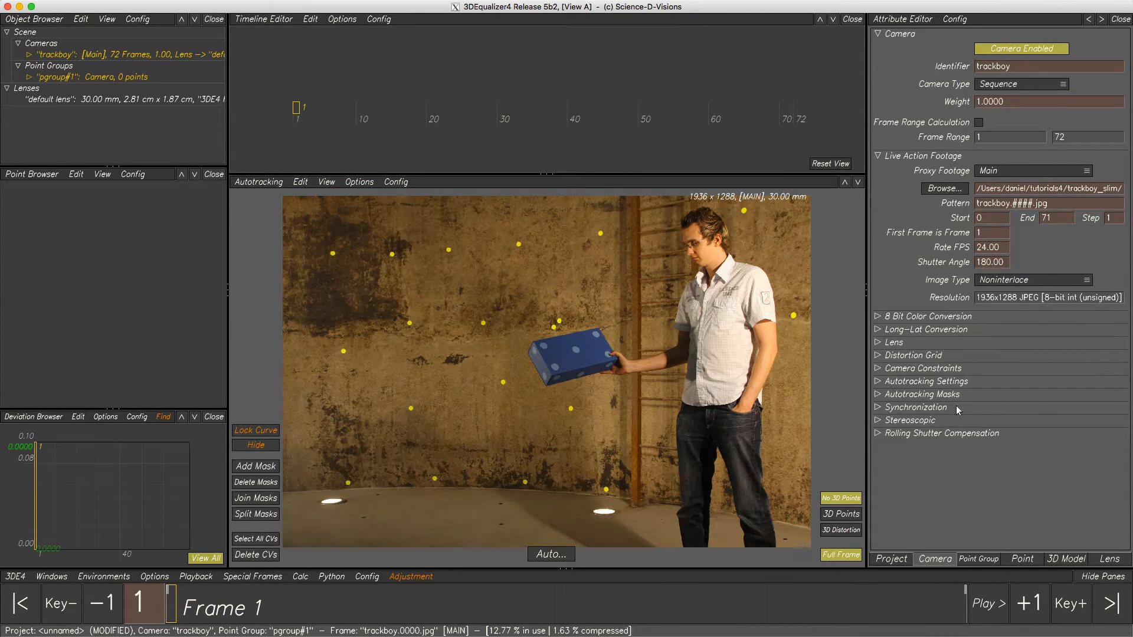
# Expand the camera's Autotracking Settings and examine the parameters, temporarily widening the Attribute Editor
pyautogui.click(878, 381)
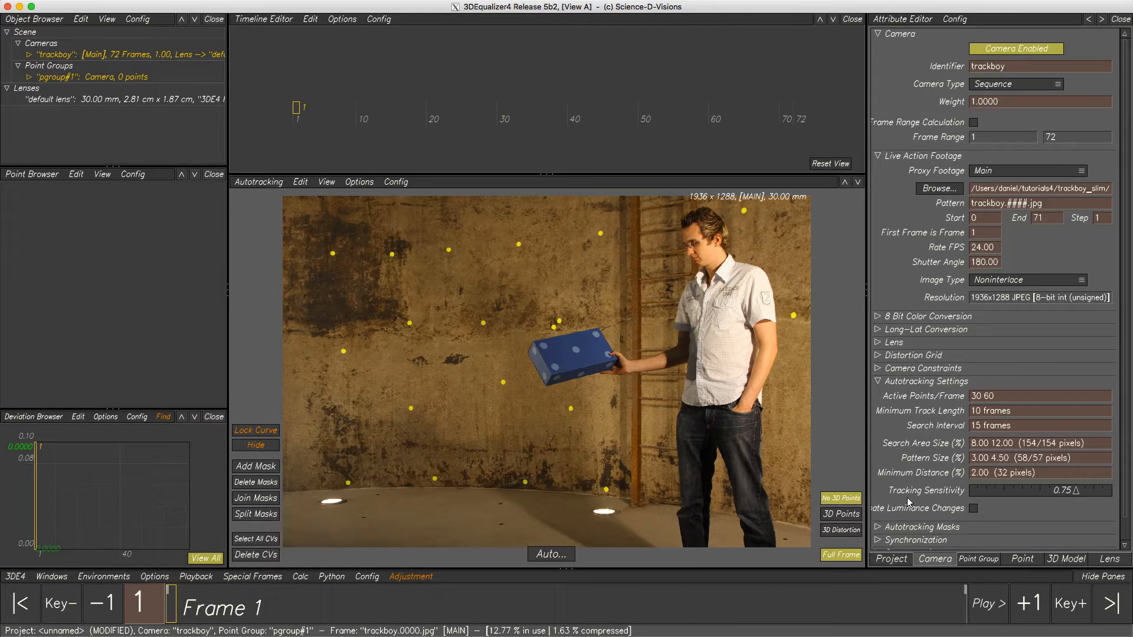
pyautogui.moveTo(866, 472); pyautogui.dragTo(771, 465)
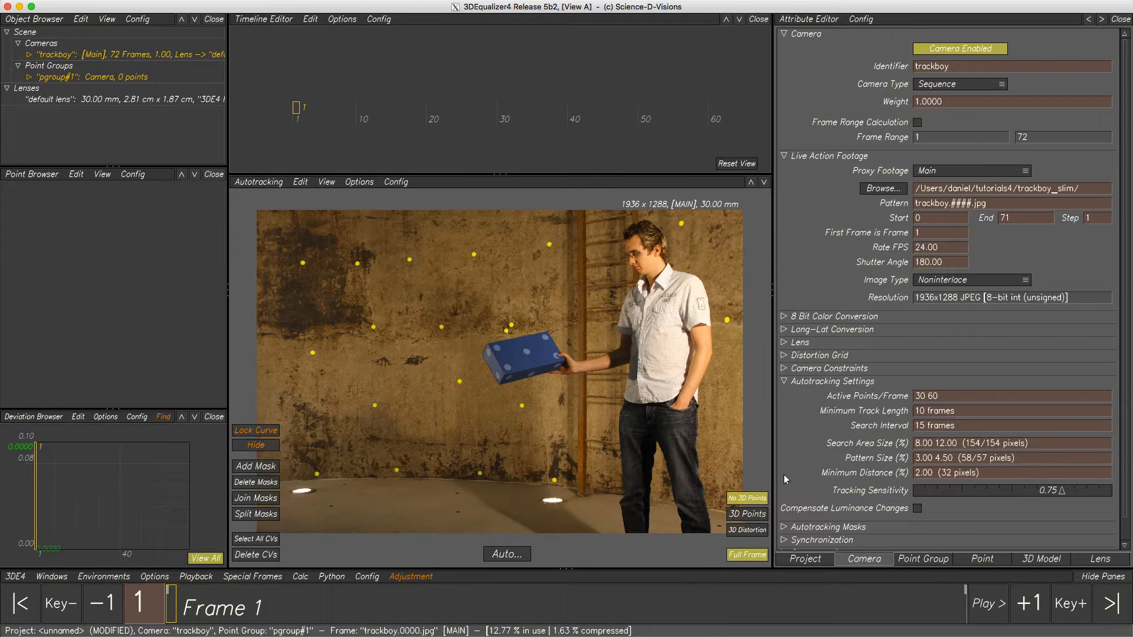
pyautogui.moveTo(773, 470); pyautogui.dragTo(863, 469)
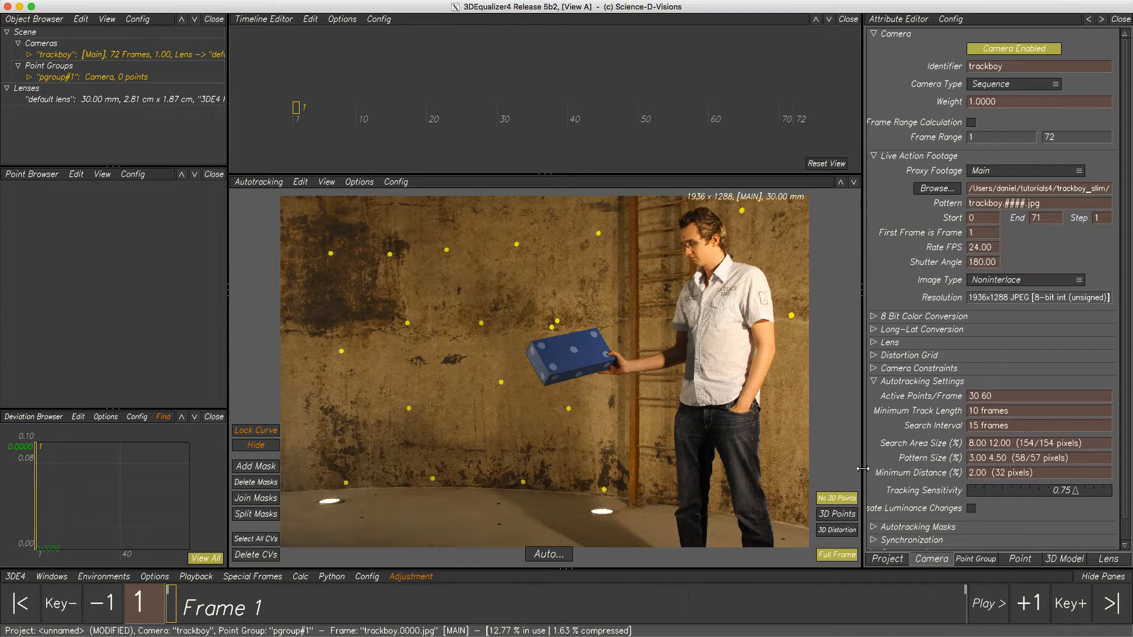
pyautogui.click(558, 554)
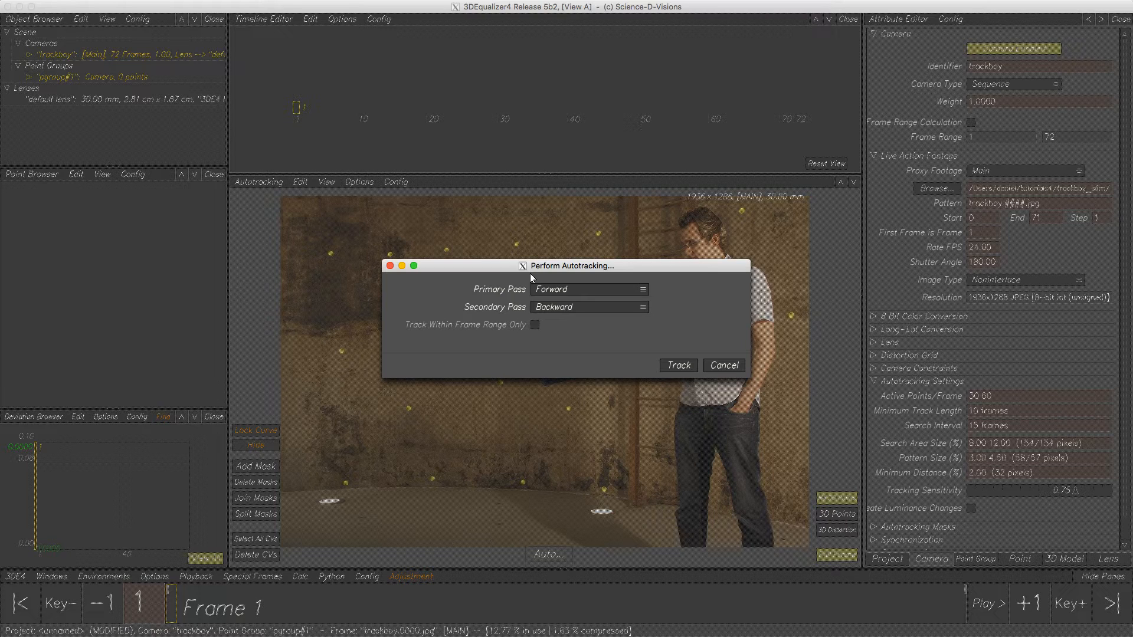
pyautogui.click(587, 290)
pyautogui.click(591, 302)
pyautogui.click(591, 308)
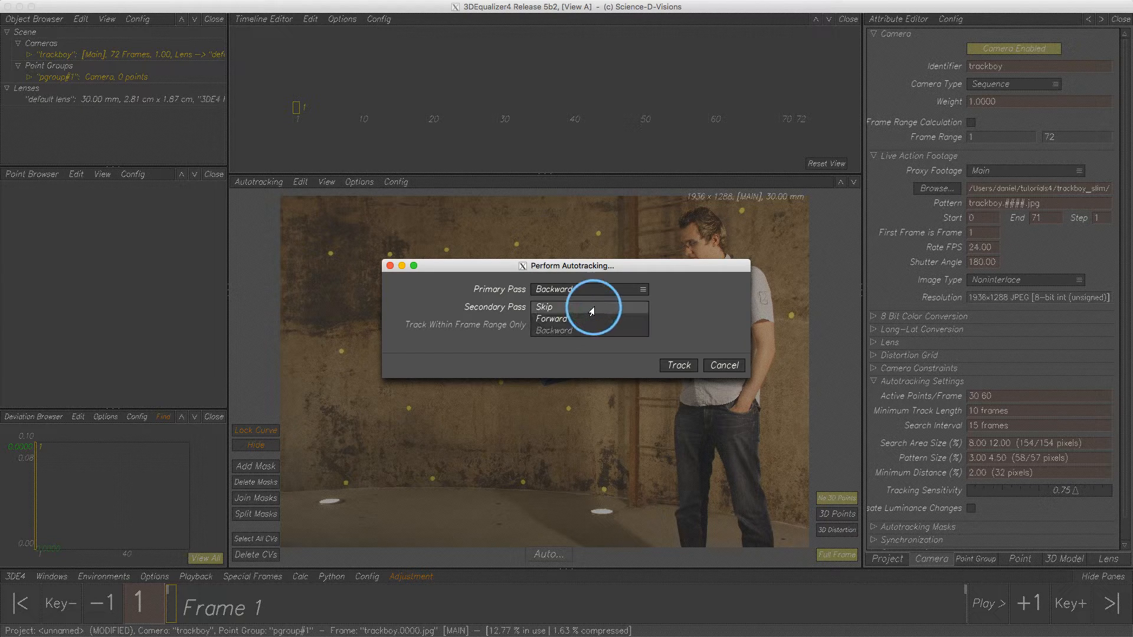
pyautogui.click(561, 348)
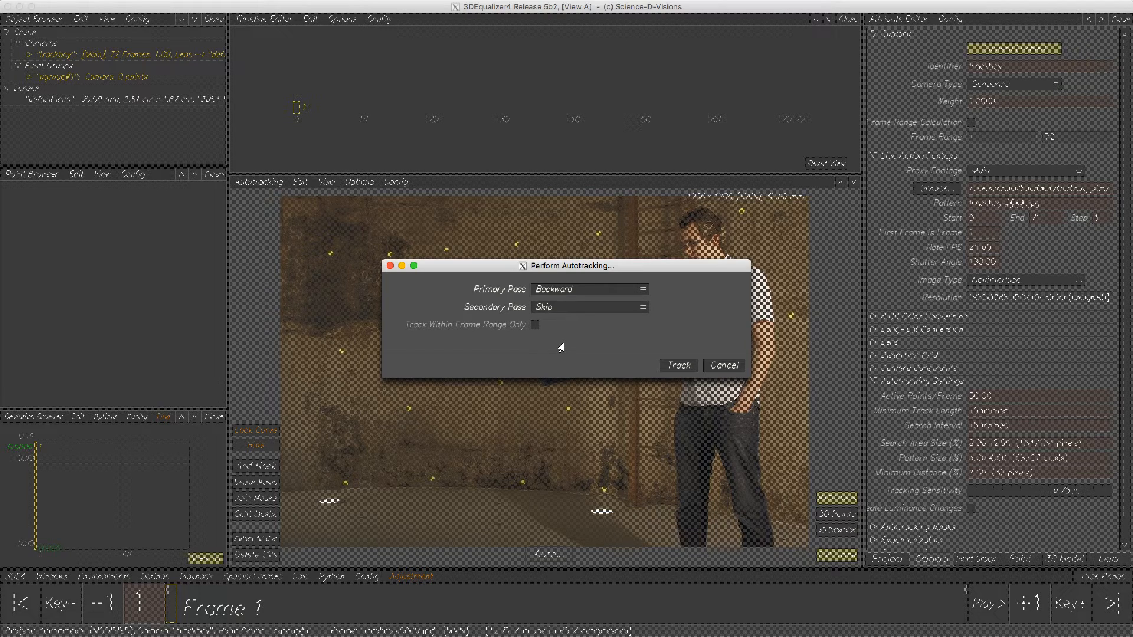
pyautogui.click(587, 290)
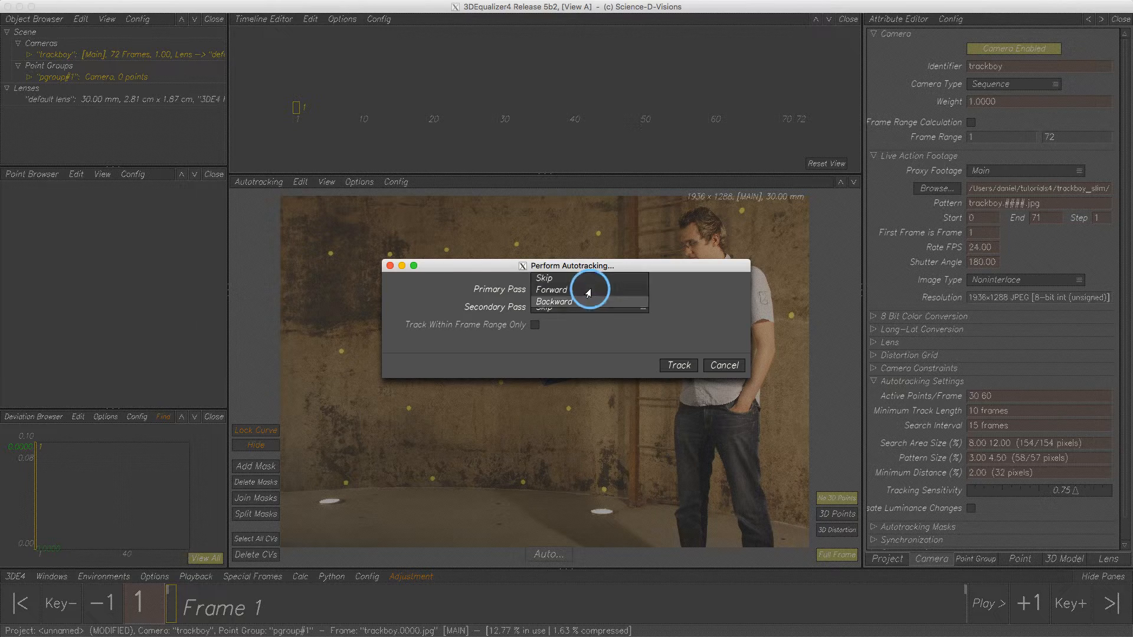
pyautogui.click(564, 279)
pyautogui.click(563, 306)
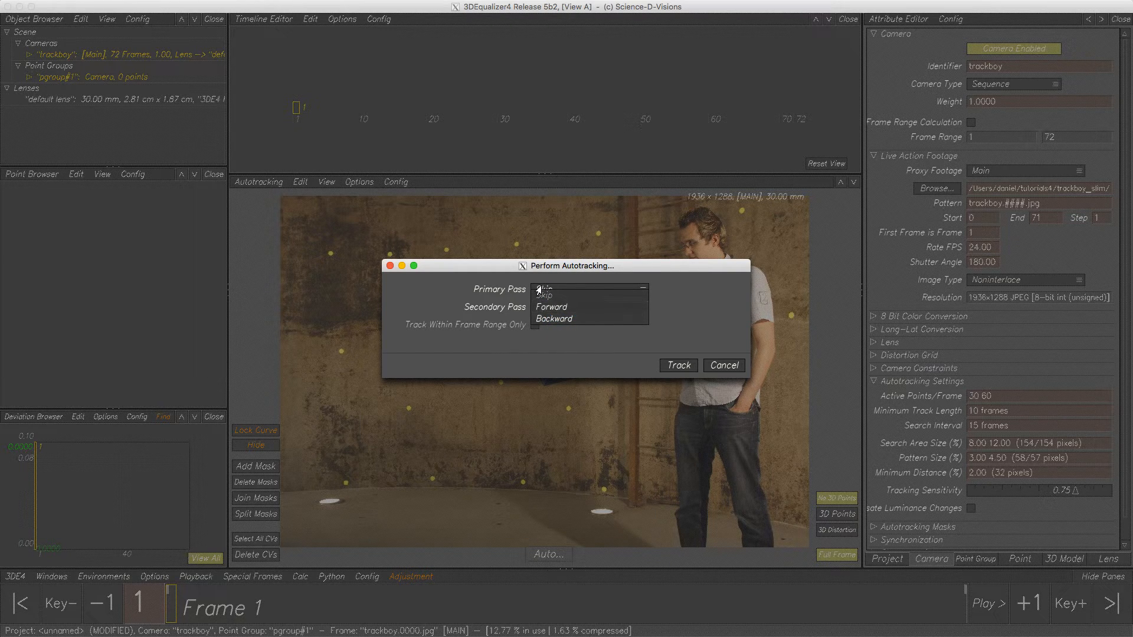
pyautogui.click(563, 301)
pyautogui.click(579, 288)
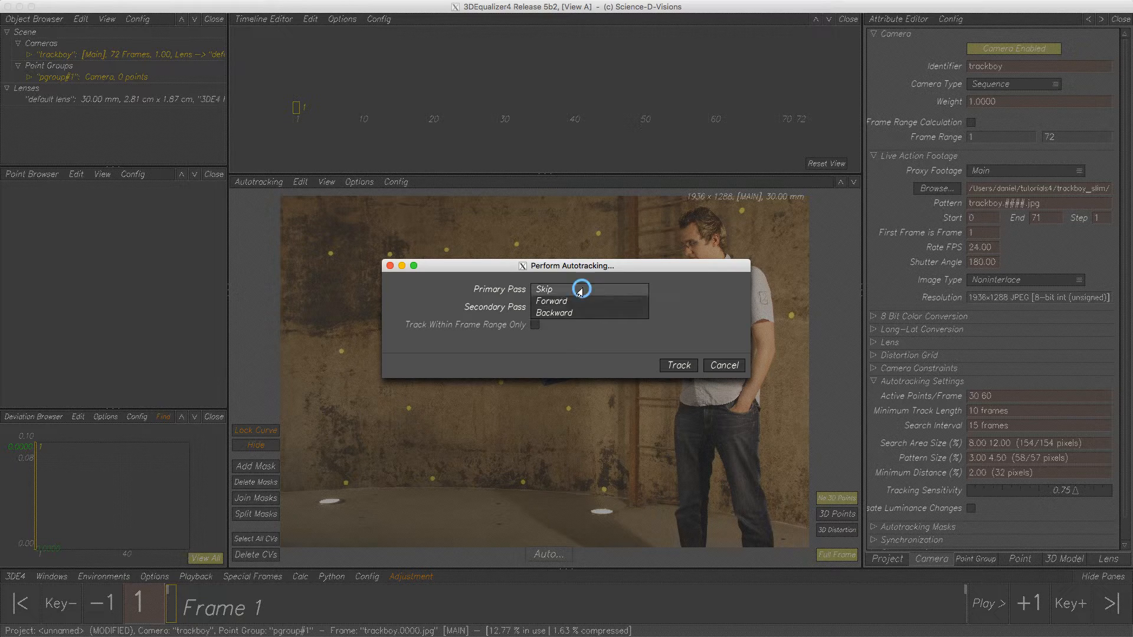
pyautogui.click(578, 307)
pyautogui.click(576, 310)
pyautogui.click(573, 331)
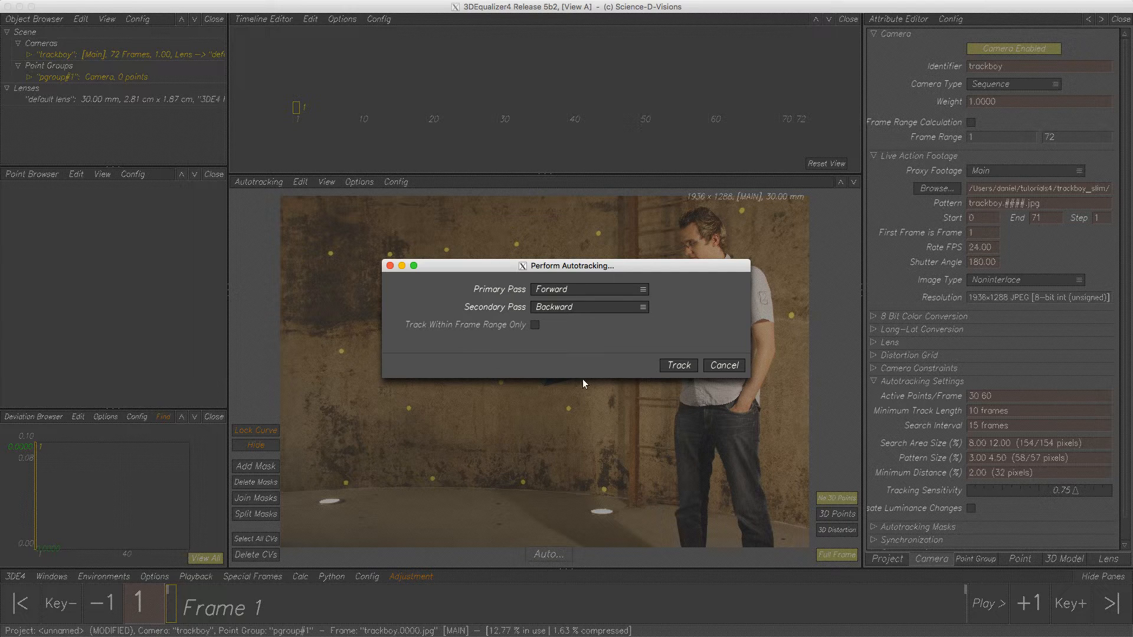
pyautogui.click(726, 367)
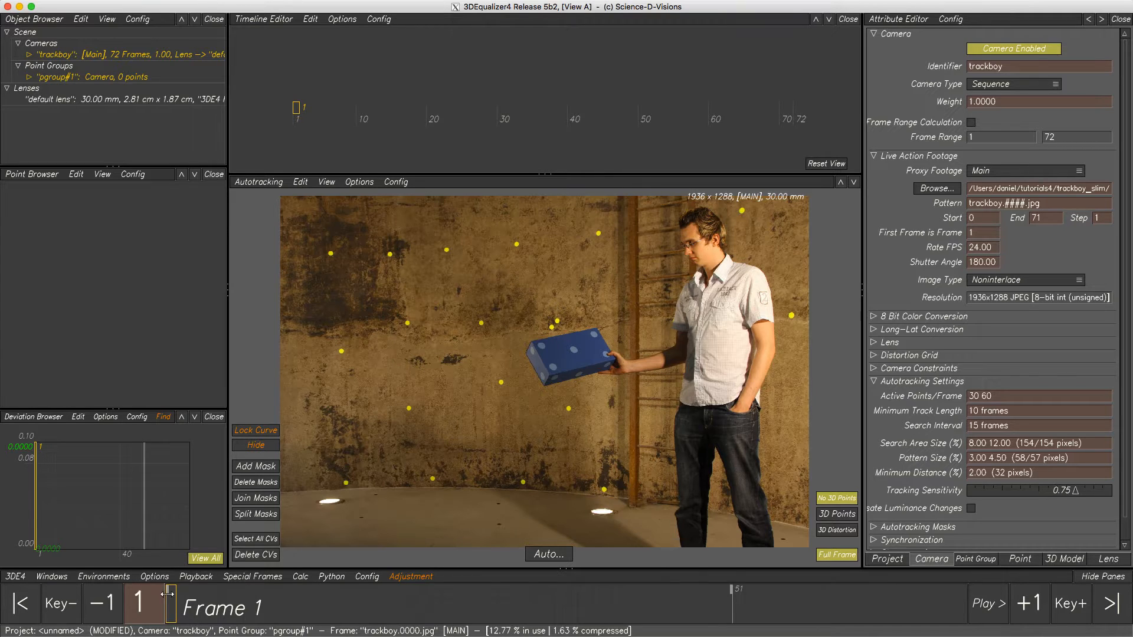
# Limit the playback range to frames 11 to 51 and try out the Track Within Frame Range Only option for autotracking
pyautogui.moveTo(168, 592); pyautogui.dragTo(278, 598)
pyautogui.click(549, 556)
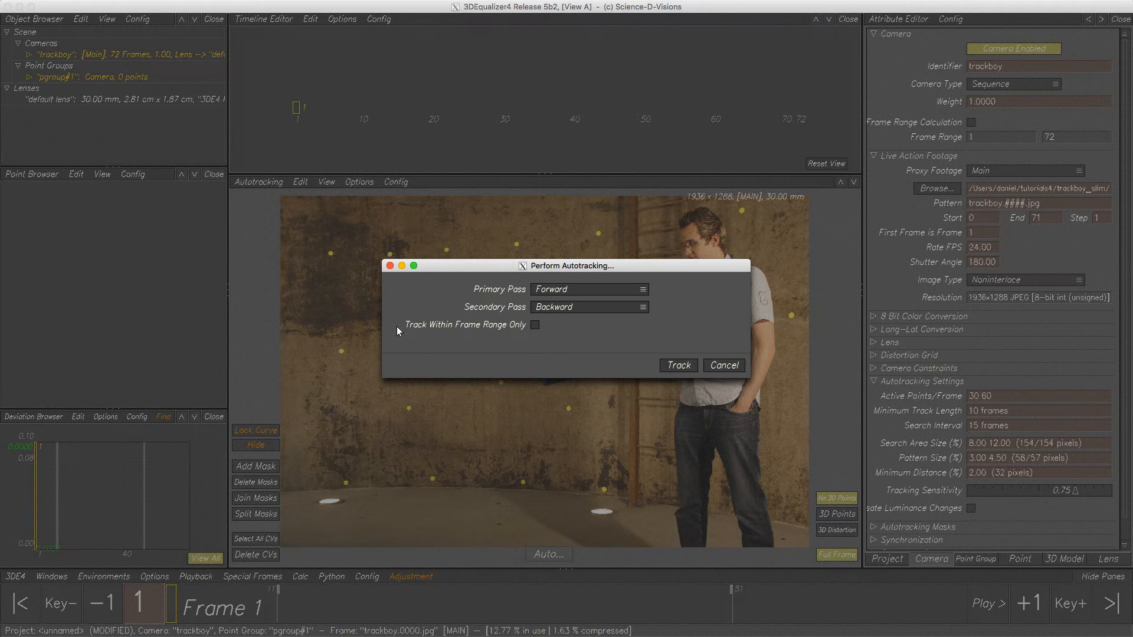
pyautogui.click(534, 326)
pyautogui.click(535, 326)
pyautogui.click(738, 366)
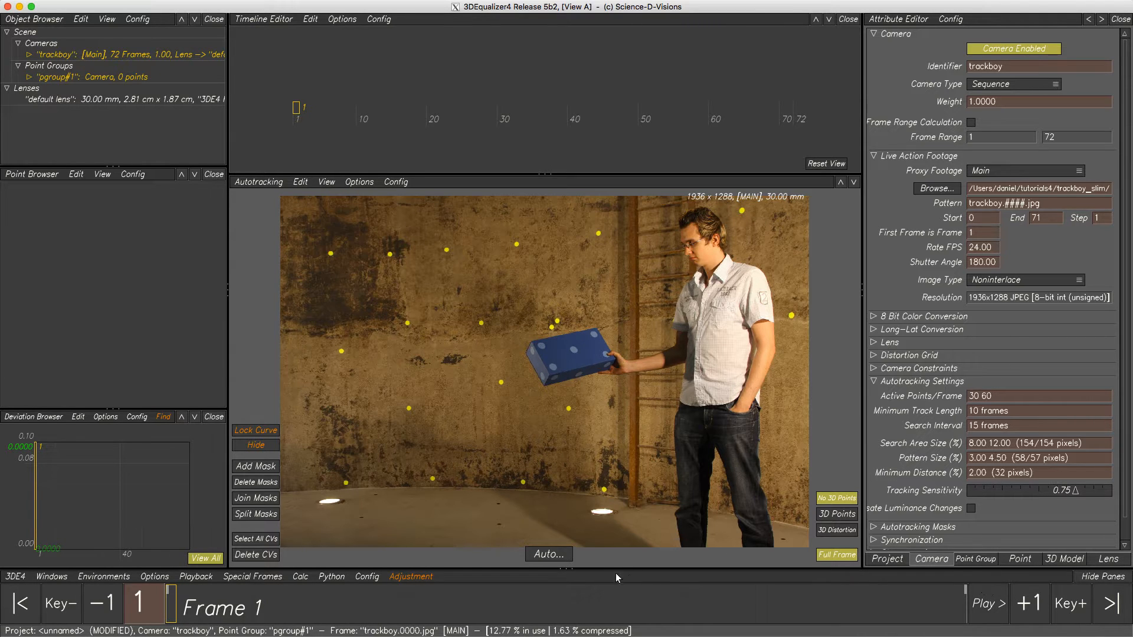
# Autotrack the footage with a Forward primary and a Backward secondary pass, and select all resulting points to review the tracks
pyautogui.click(561, 555)
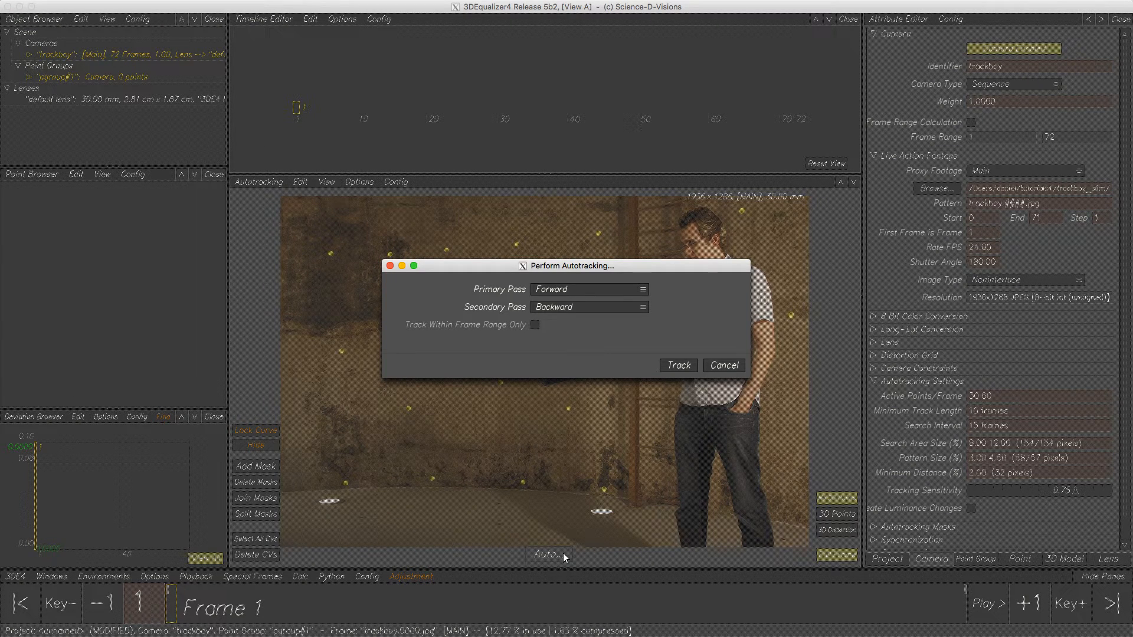
pyautogui.click(683, 366)
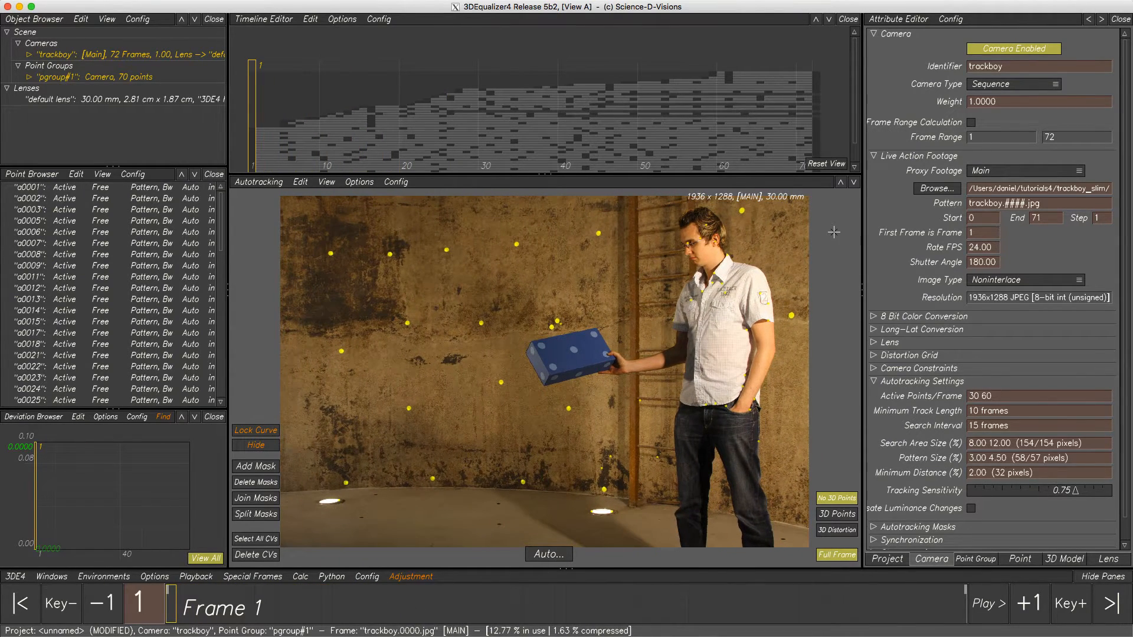
pyautogui.rightClick(146, 267)
pyautogui.moveTo(200, 302)
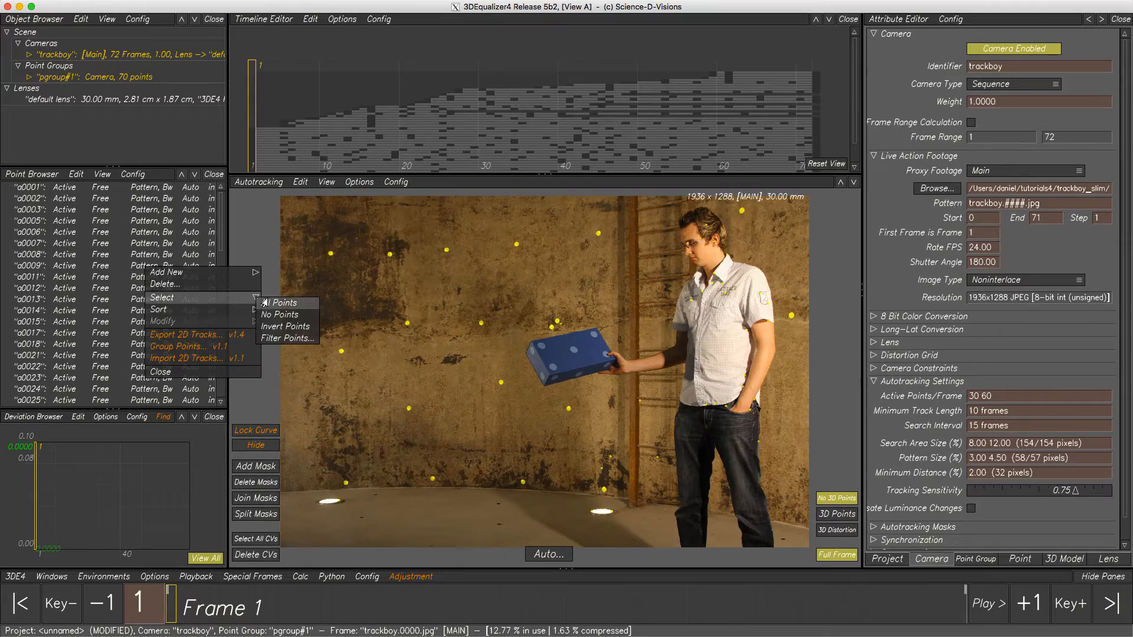
pyautogui.click(290, 299)
pyautogui.moveTo(169, 613)
pyautogui.mouseDown()
pyautogui.moveTo(705, 614)
pyautogui.moveTo(963, 599)
pyautogui.moveTo(411, 617)
pyautogui.moveTo(167, 608)
pyautogui.mouseUp()
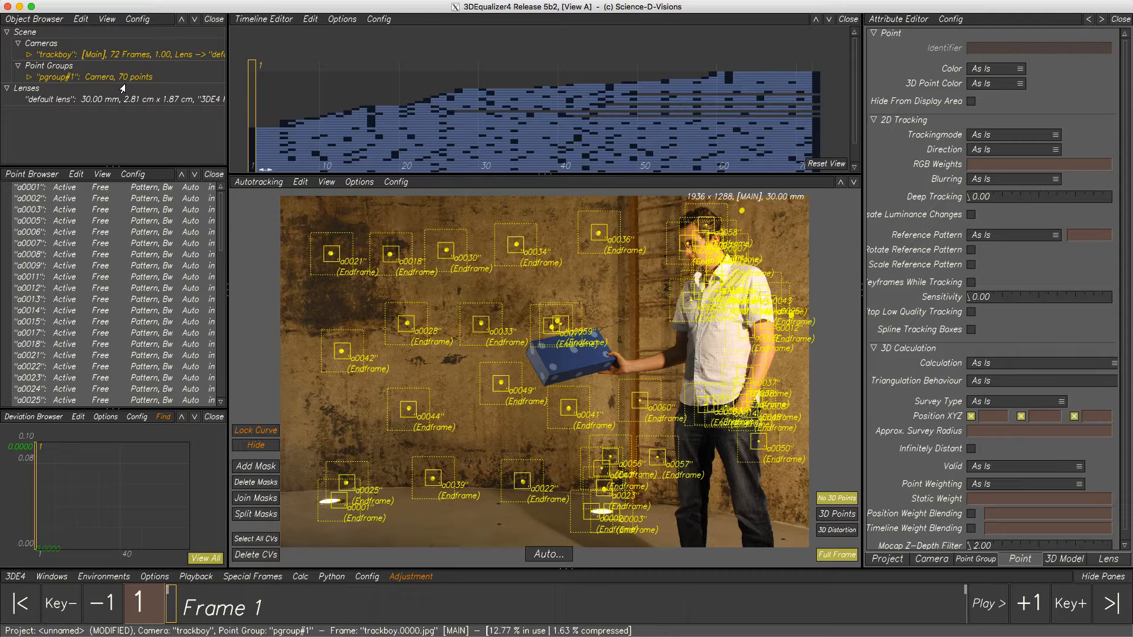
# Delete all selected tracking points from the point group
pyautogui.rightClick(110, 272)
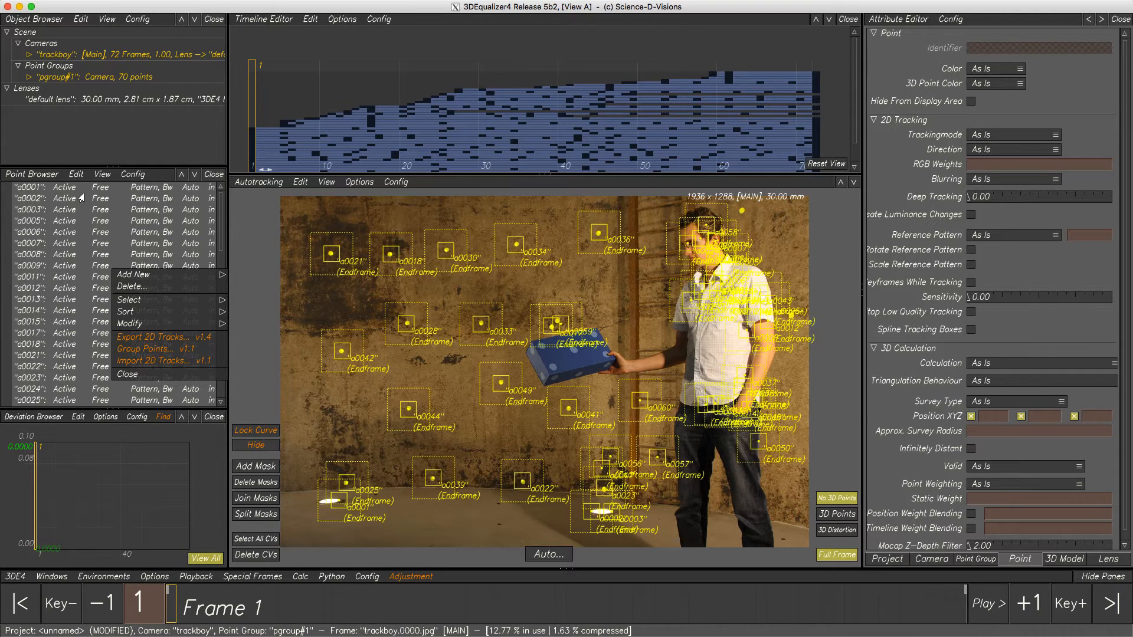
pyautogui.click(75, 175)
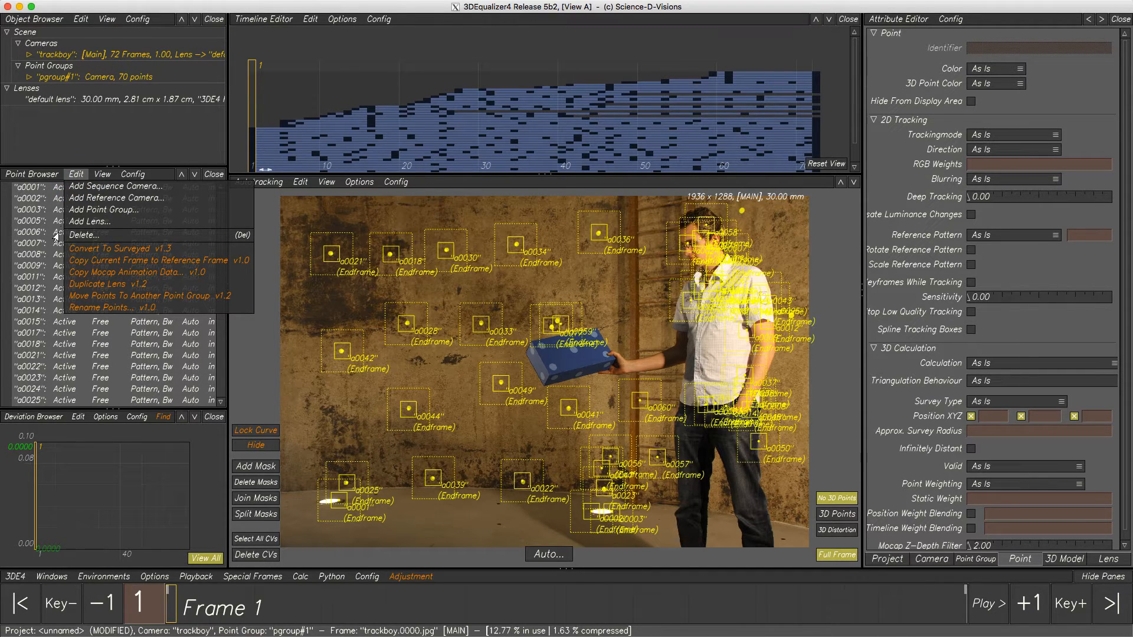
pyautogui.click(75, 175)
pyautogui.press('Delete')
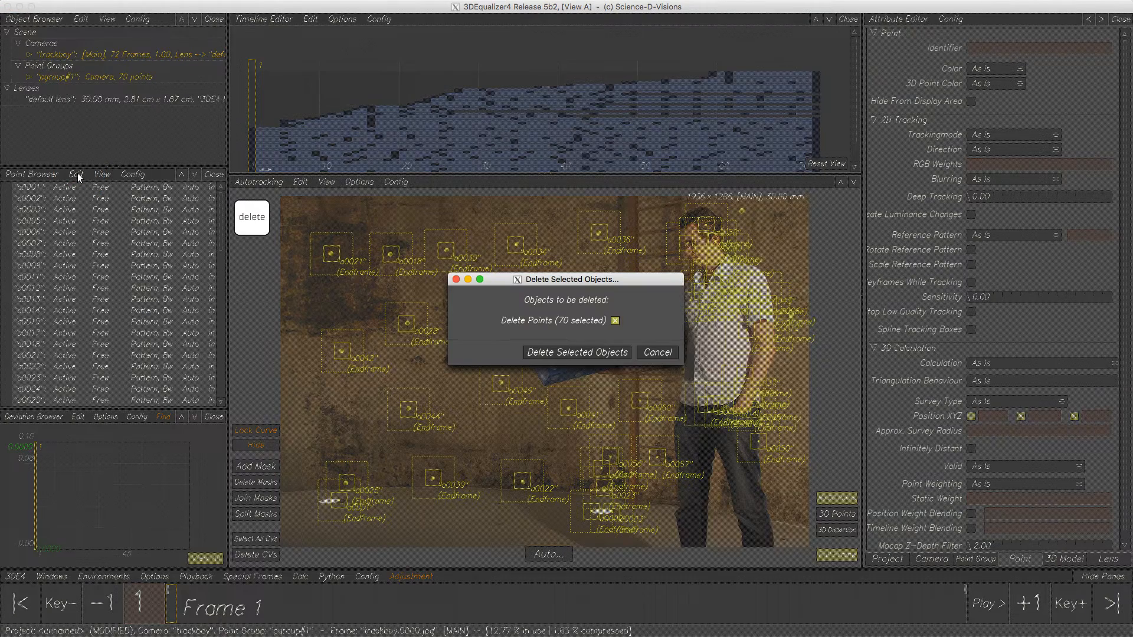
pyautogui.click(548, 352)
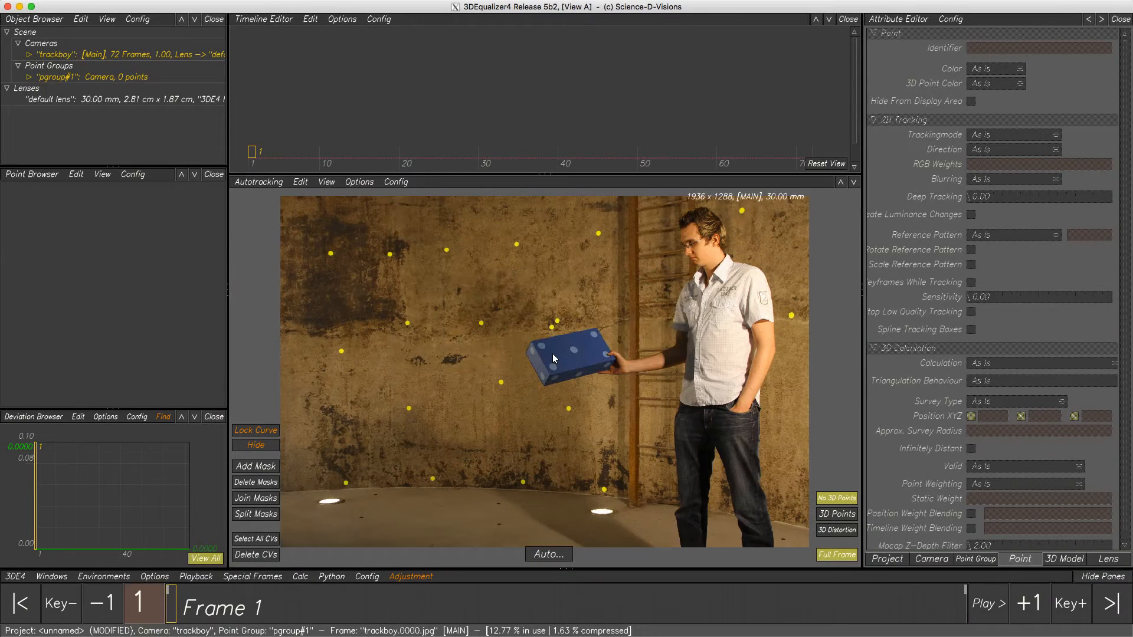
# Close the Timeline Editor and set the camera's Active Points/Frame autotracking value to 1000 1500
pyautogui.click(846, 19)
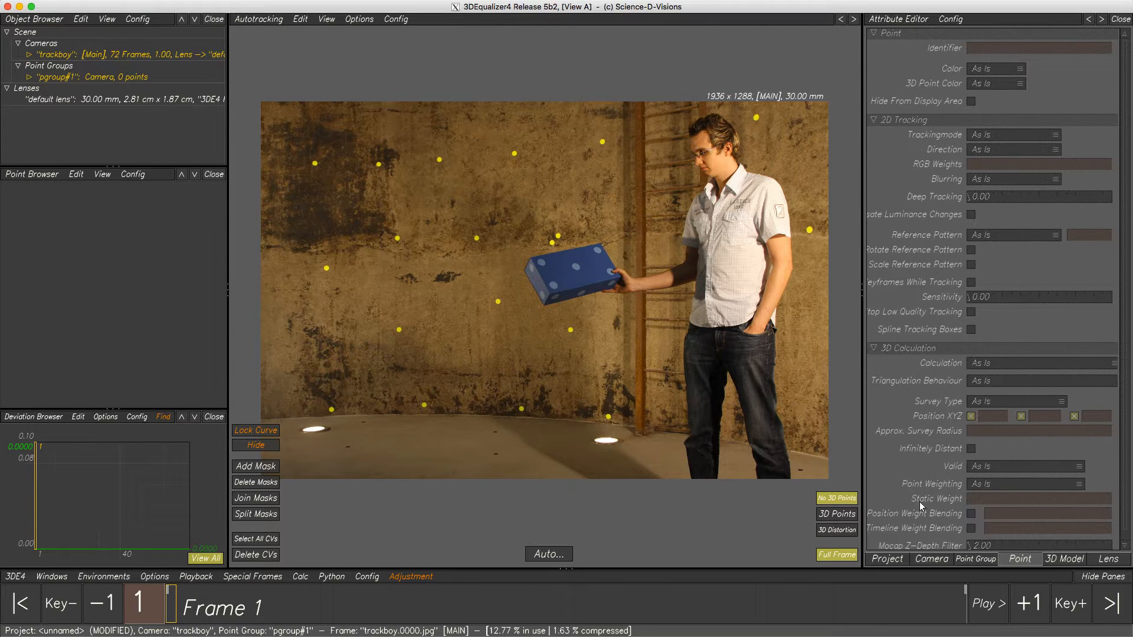
pyautogui.click(930, 560)
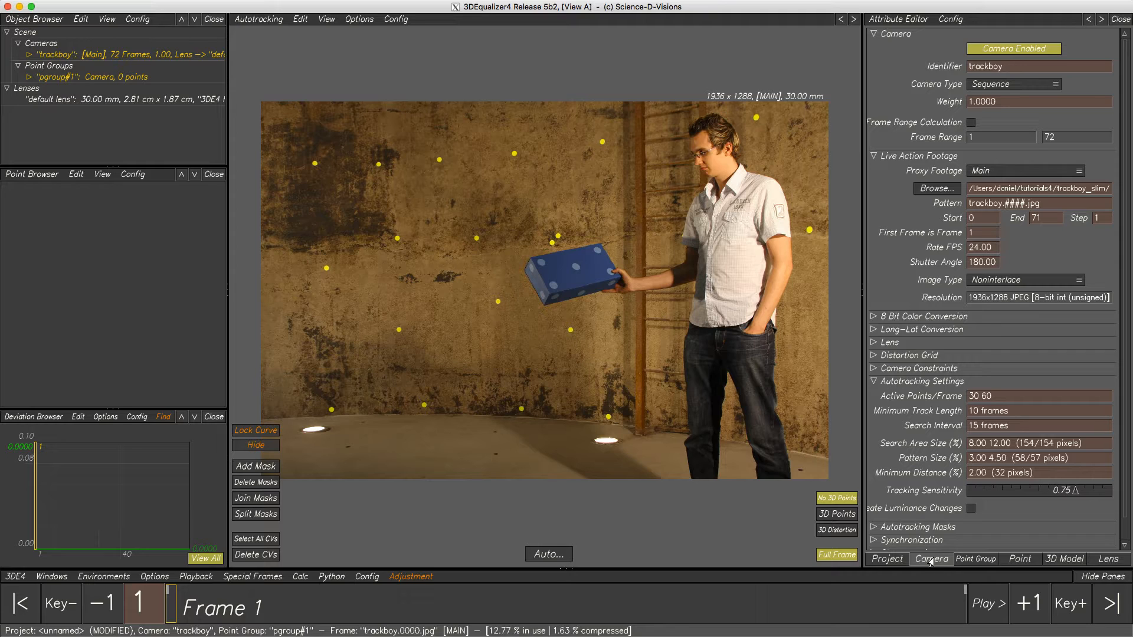
pyautogui.click(998, 396)
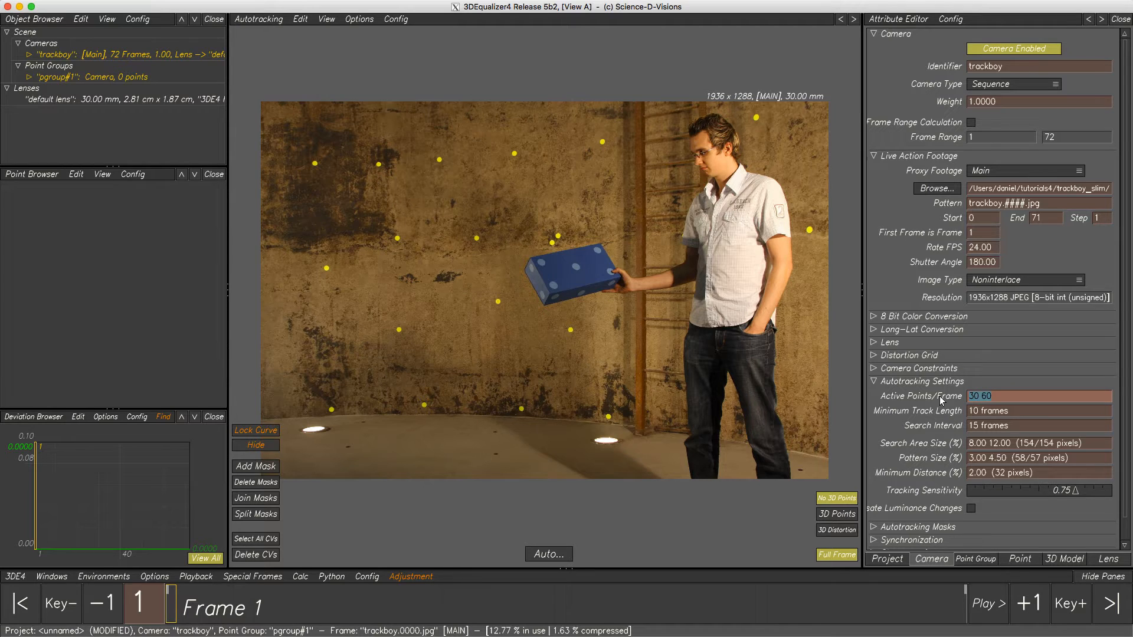
pyautogui.write('1000 1500')
pyautogui.press('Return')
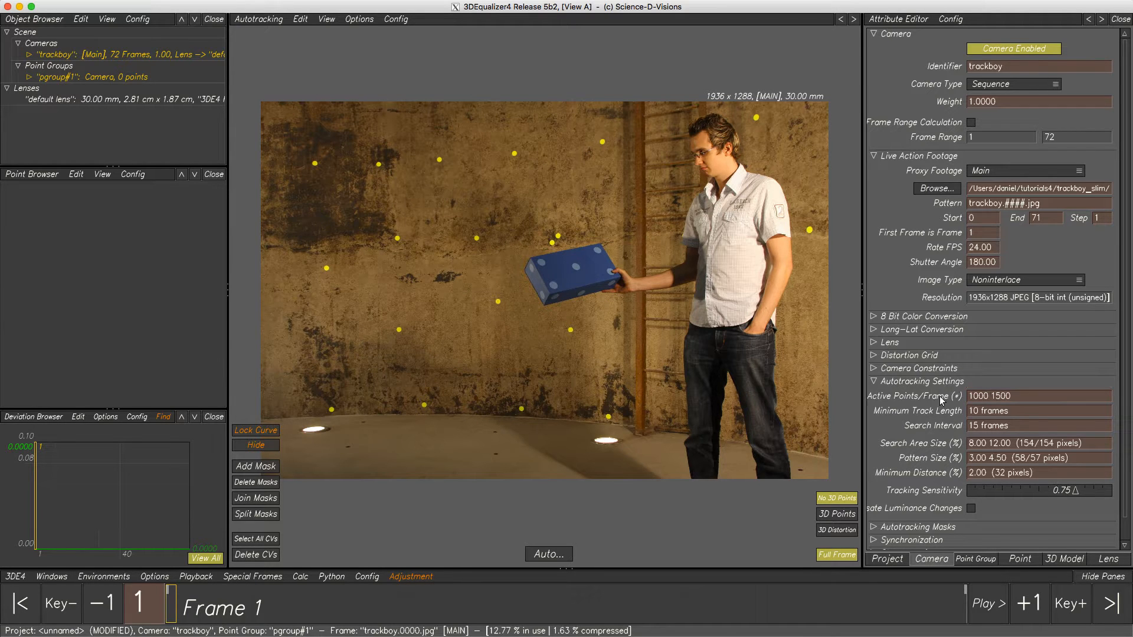
# Autotrack the footage with a Forward primary and Backward secondary pass, and scrub from the first frame to review the point distribution
pyautogui.click(555, 554)
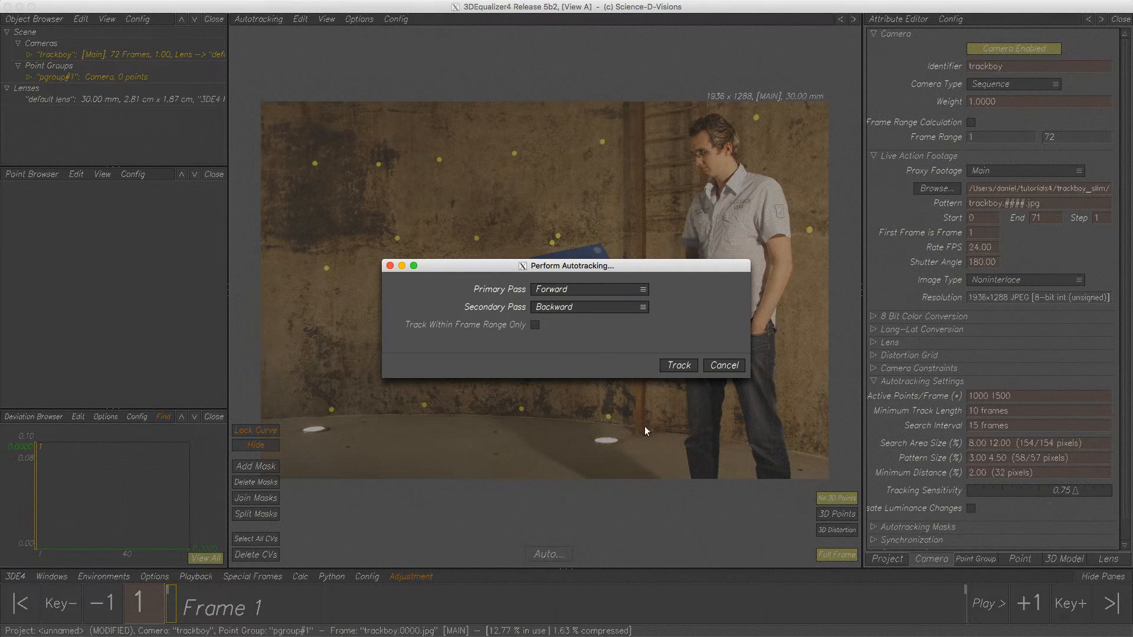
pyautogui.click(676, 365)
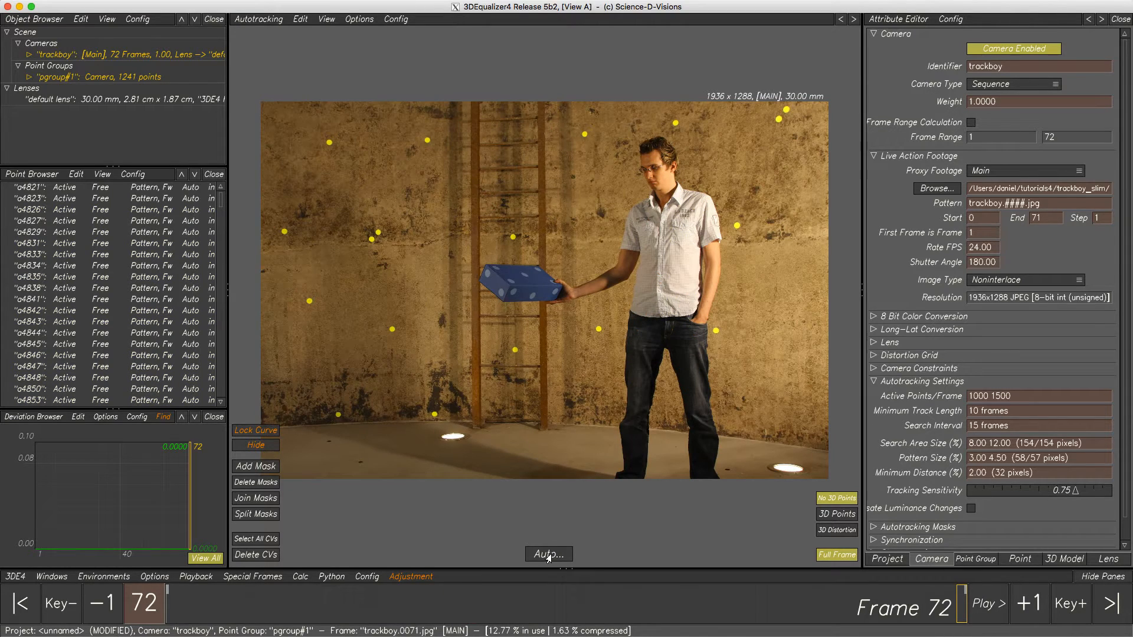
pyautogui.click(14, 603)
pyautogui.moveTo(167, 607)
pyautogui.mouseDown()
pyautogui.moveTo(518, 608)
pyautogui.moveTo(154, 607)
pyautogui.mouseUp()
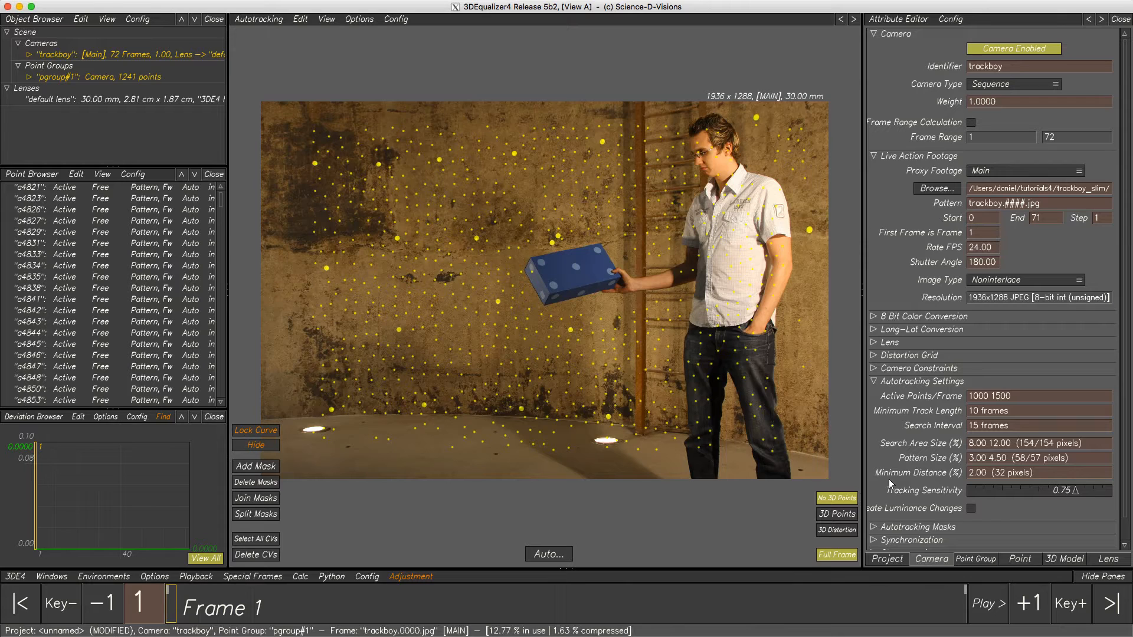
# Set the Minimum Distance autotracking value to 1 percent
pyautogui.click(1020, 473)
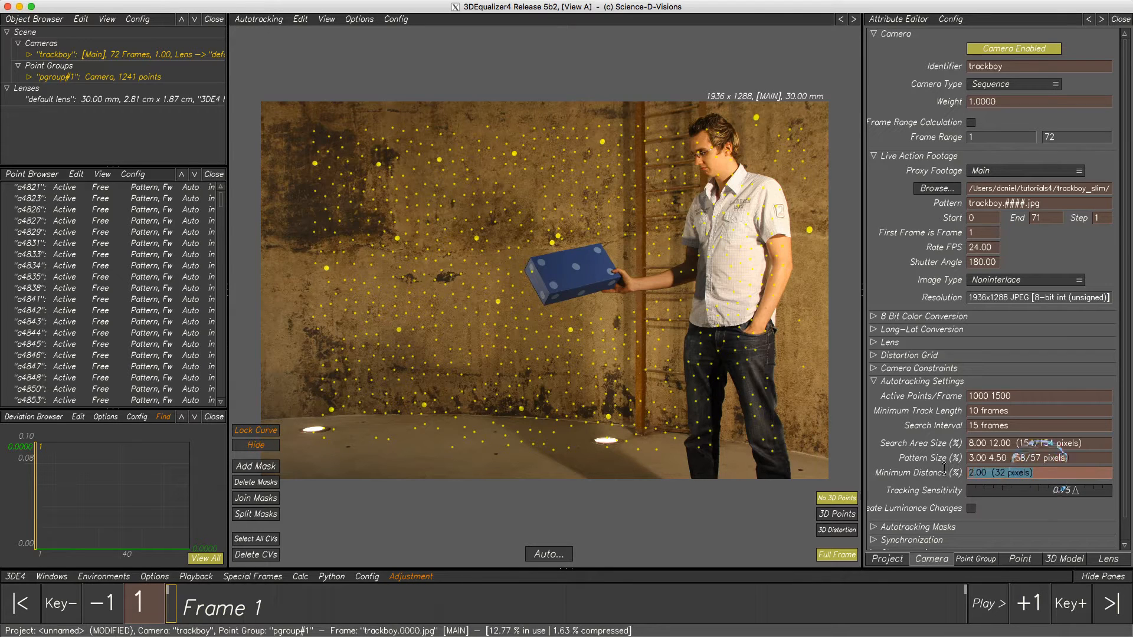
pyautogui.write('1')
pyautogui.press('Return')
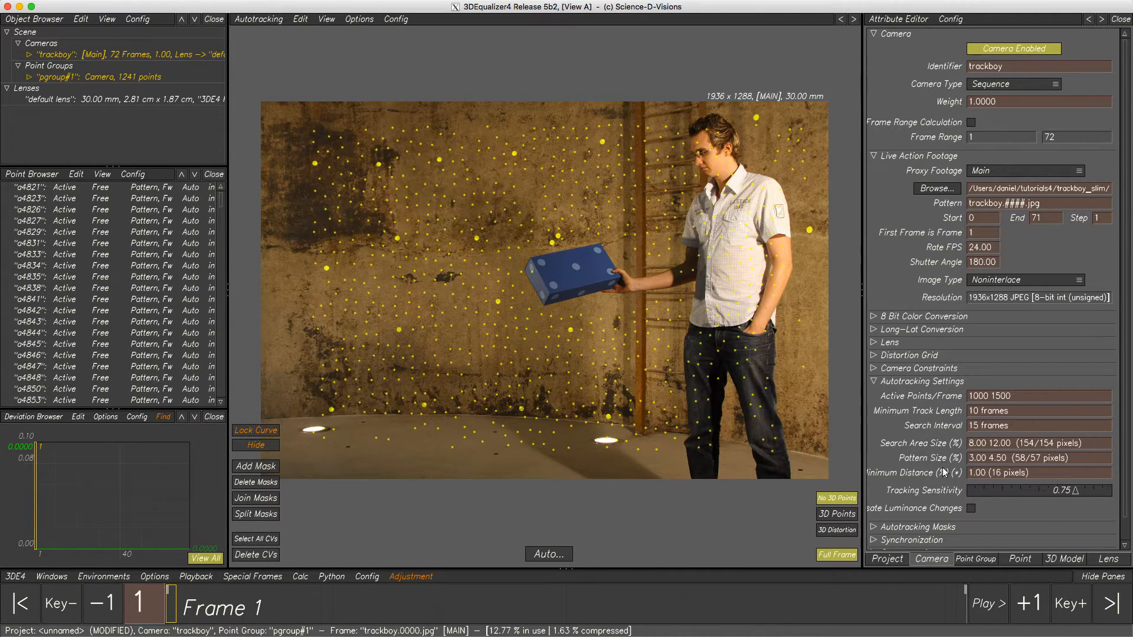
# Select every autotracked point in the point group and delete them all
pyautogui.rightClick(183, 285)
pyautogui.moveTo(277, 318)
pyautogui.click(326, 322)
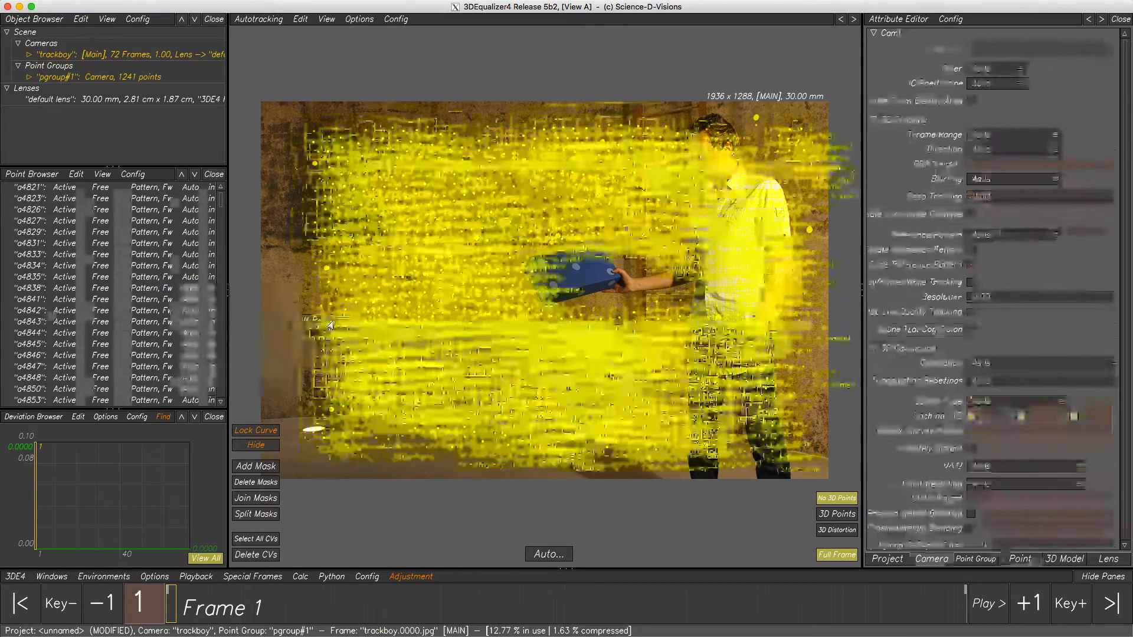
pyautogui.press('BackSpace')
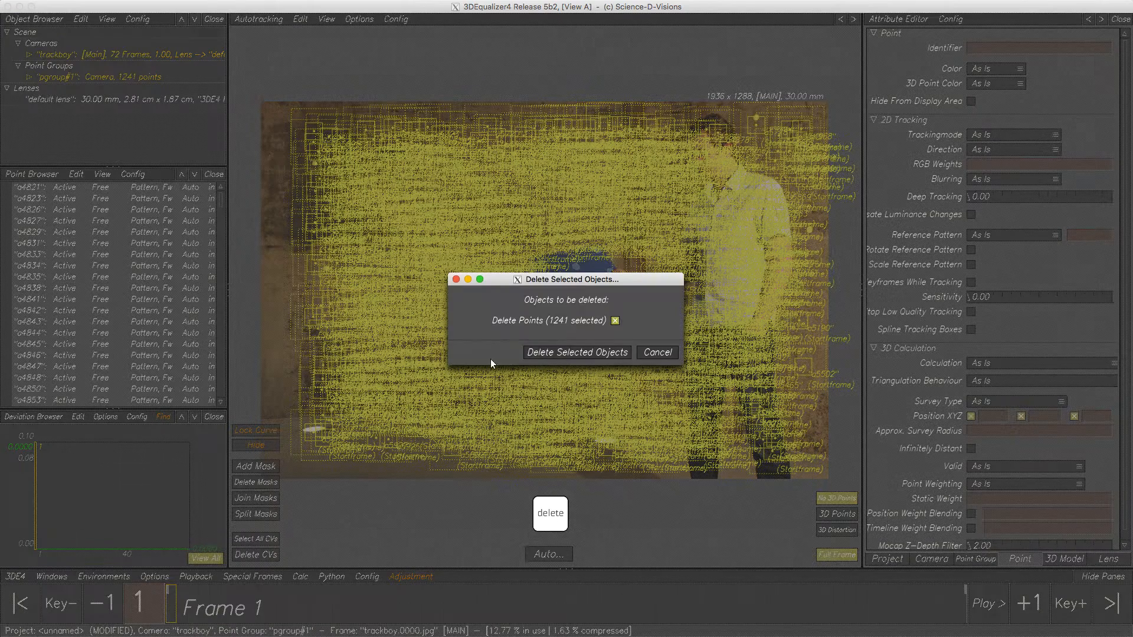
pyautogui.click(608, 353)
# Return to the camera attributes and rerun autotracking with a Forward primary and a Backward secondary pass
pyautogui.click(918, 560)
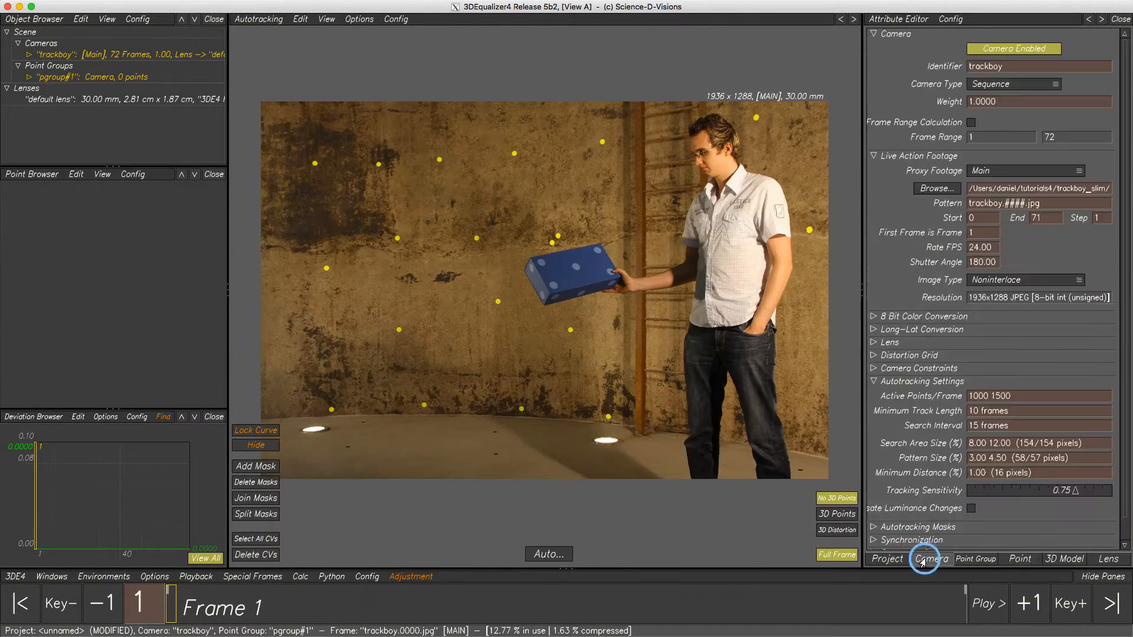
pyautogui.click(543, 554)
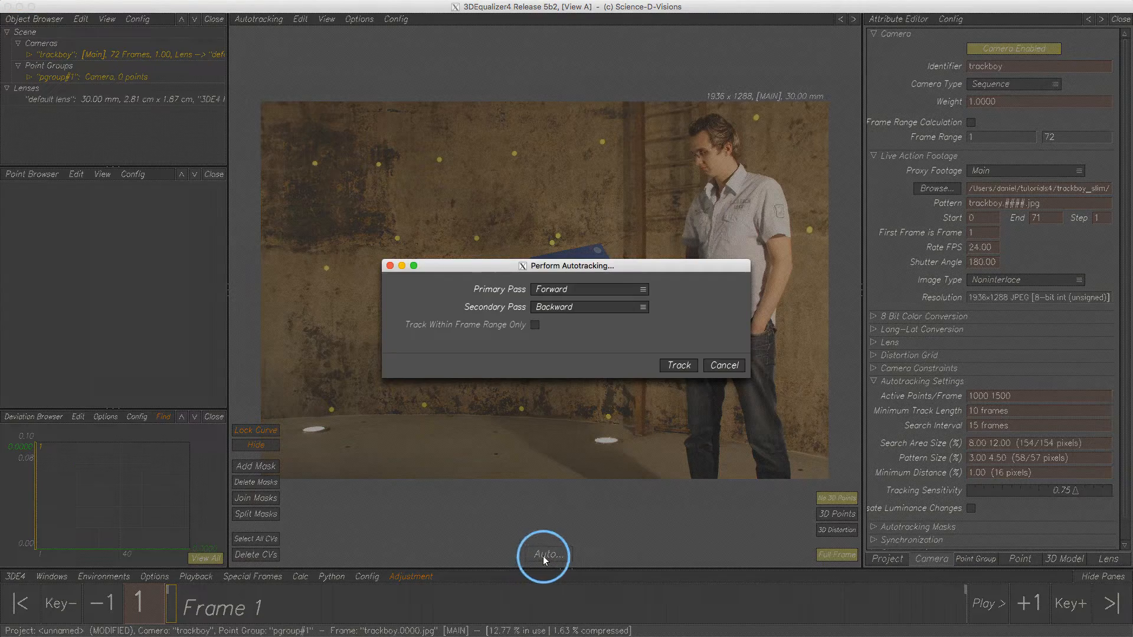
pyautogui.click(674, 367)
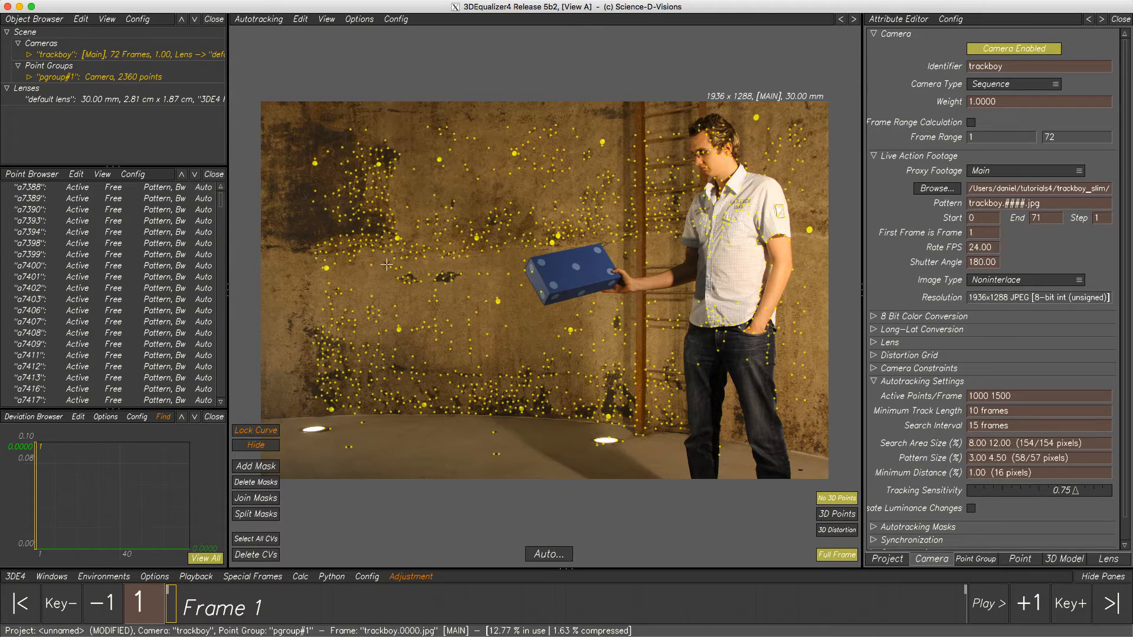
# Turn off Show Images While Dragging in the Autotracking view and scrub through the frames to review the point motion
pyautogui.click(327, 19)
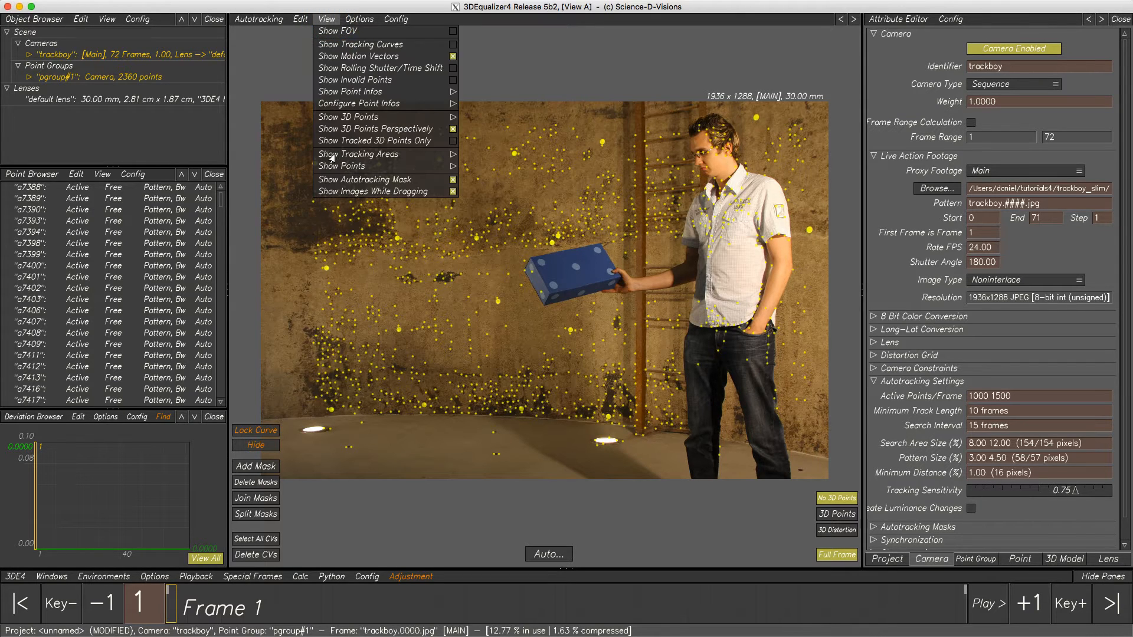
pyautogui.click(335, 192)
pyautogui.moveTo(173, 606); pyautogui.dragTo(147, 612)
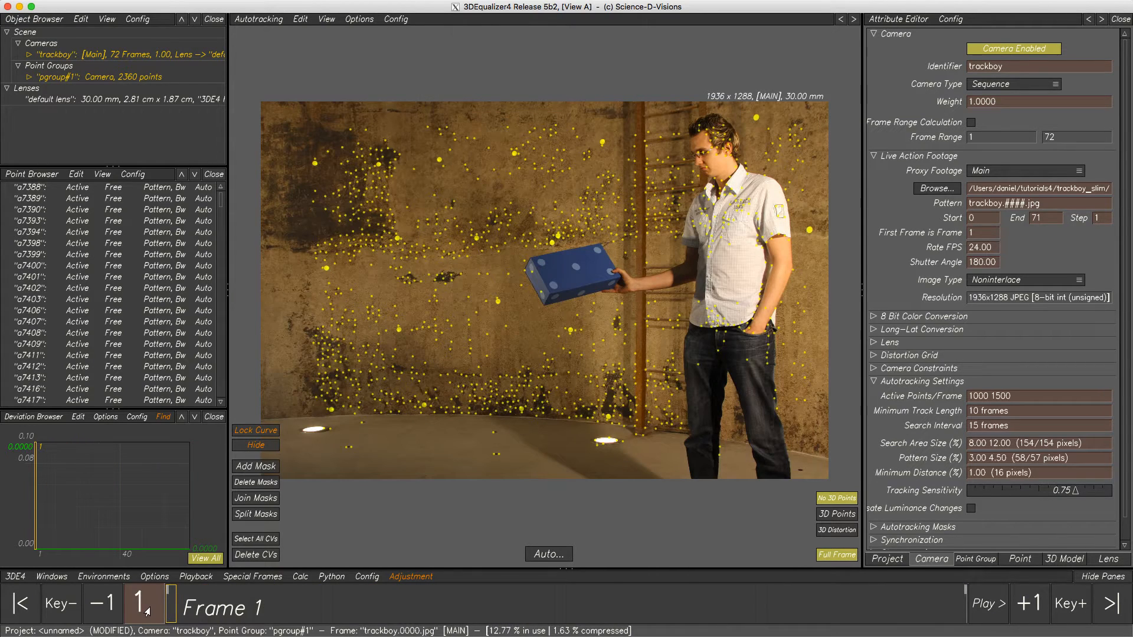
# Calculate the whole scene from scratch and accept the solved result
pyautogui.hotkey('ctrl', 'alt', 'shift', 'c')
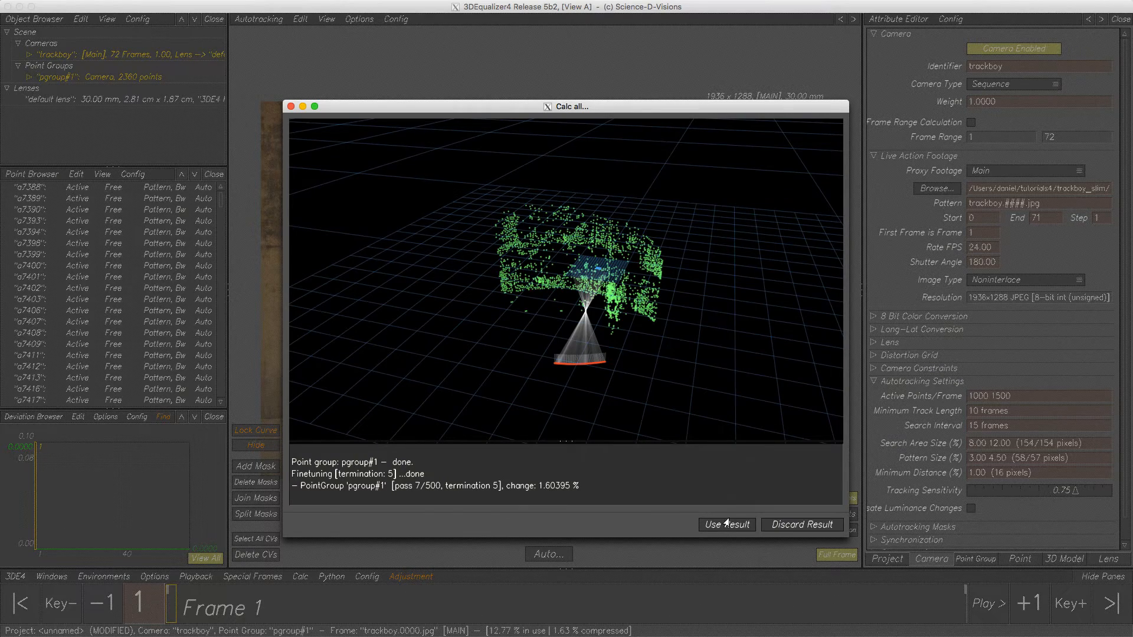
pyautogui.click(728, 524)
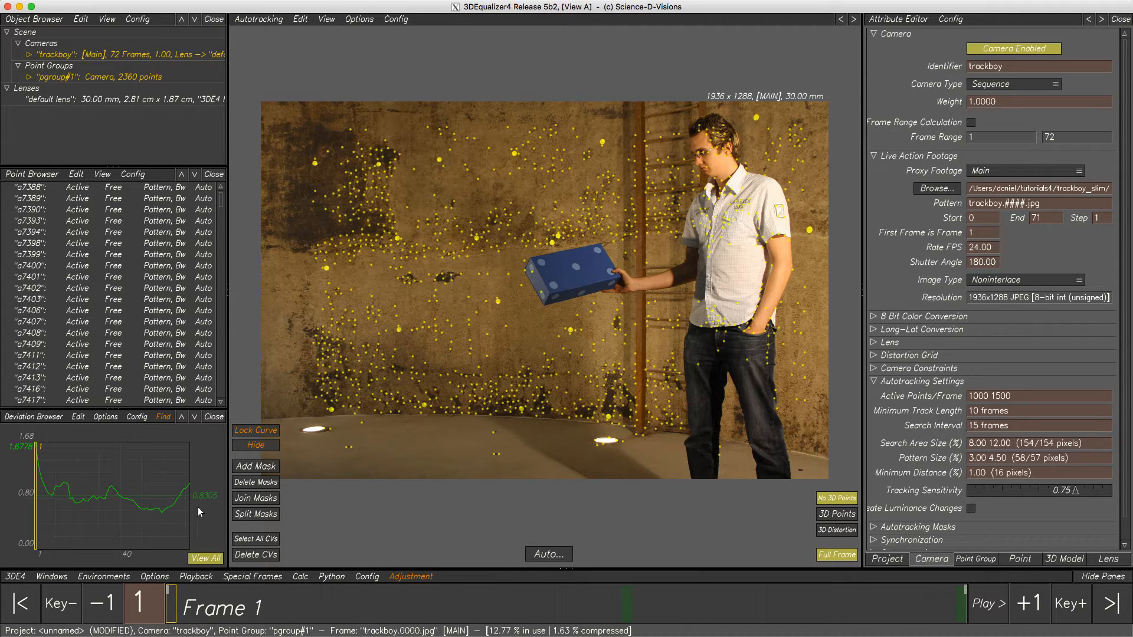
# Switch to Manual Tracking and inspect points near the hand and ladder using Center 2D while scrubbing, then deselect them and restore the full frame
pyautogui.press('F2')
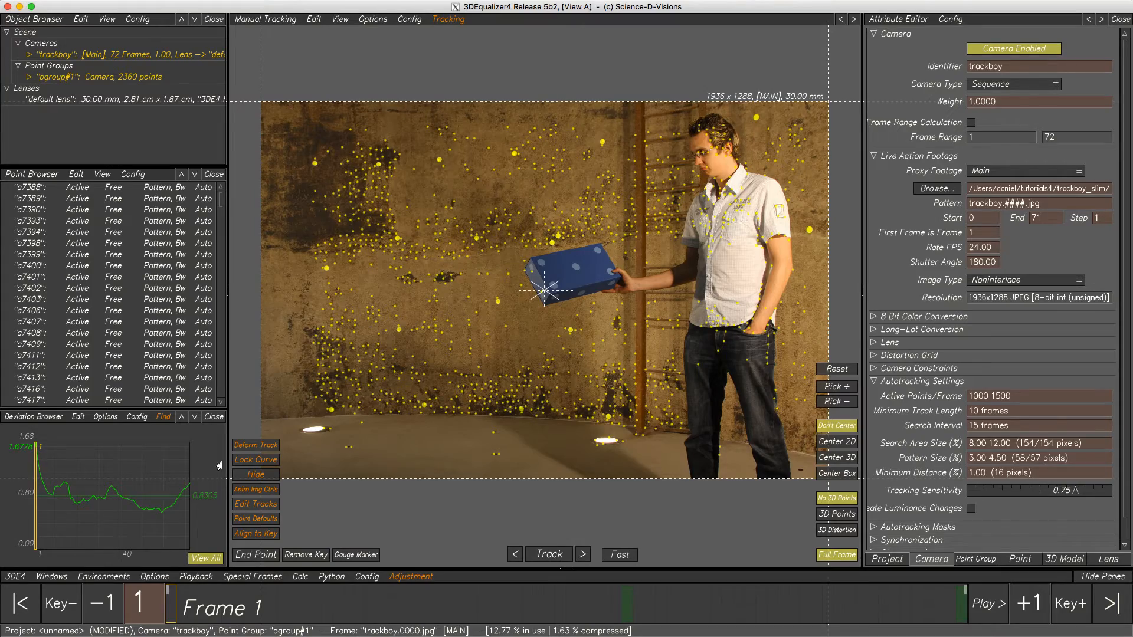
pyautogui.scroll(5, 593, 299)
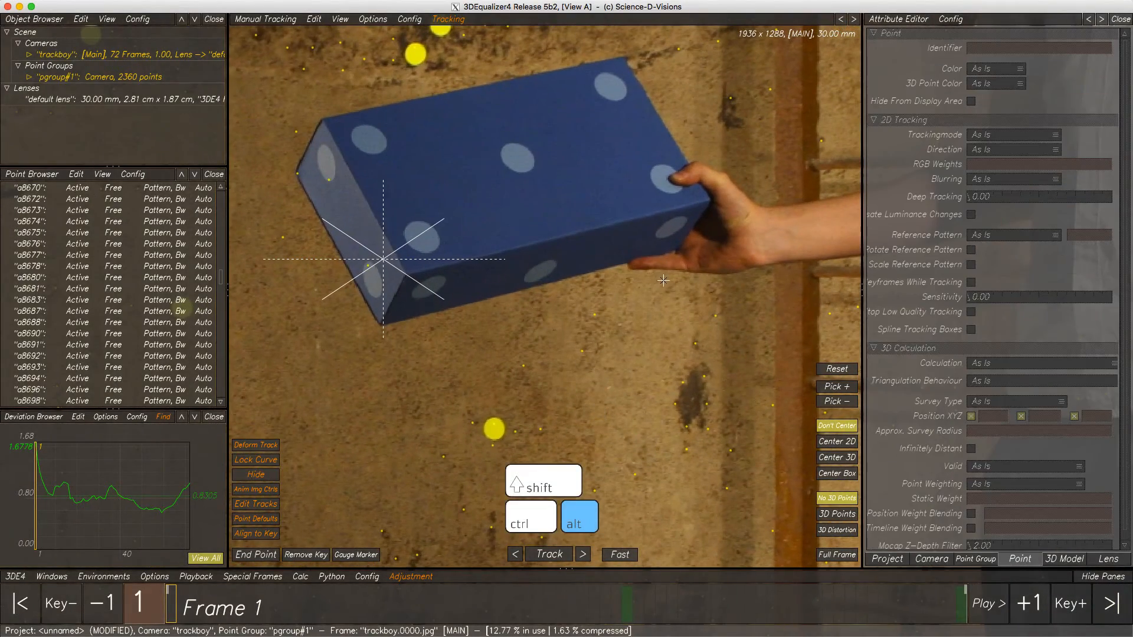
pyautogui.keyDown('ctrl'); pyautogui.click(718, 319); pyautogui.keyUp('ctrl')
pyautogui.click(821, 444)
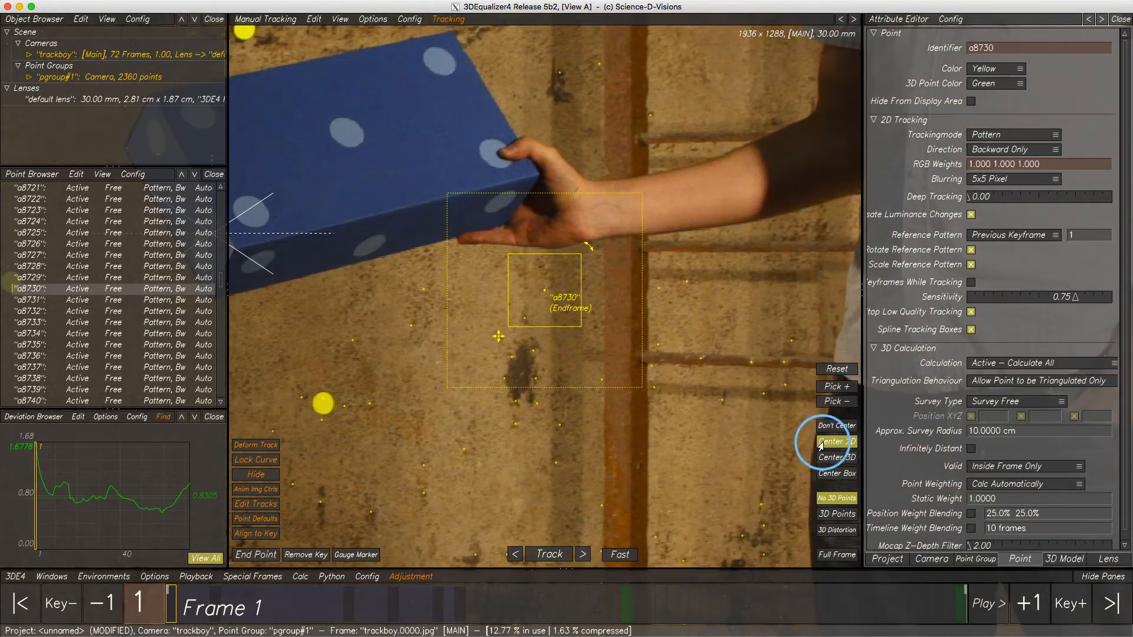
pyautogui.moveTo(168, 608)
pyautogui.mouseDown()
pyautogui.moveTo(316, 608)
pyautogui.moveTo(168, 607)
pyautogui.mouseUp()
pyautogui.keyDown('alt'); pyautogui.moveTo(729, 341); pyautogui.dragTo(654, 370); pyautogui.keyUp('alt')
pyautogui.moveTo(175, 611); pyautogui.dragTo(131, 613)
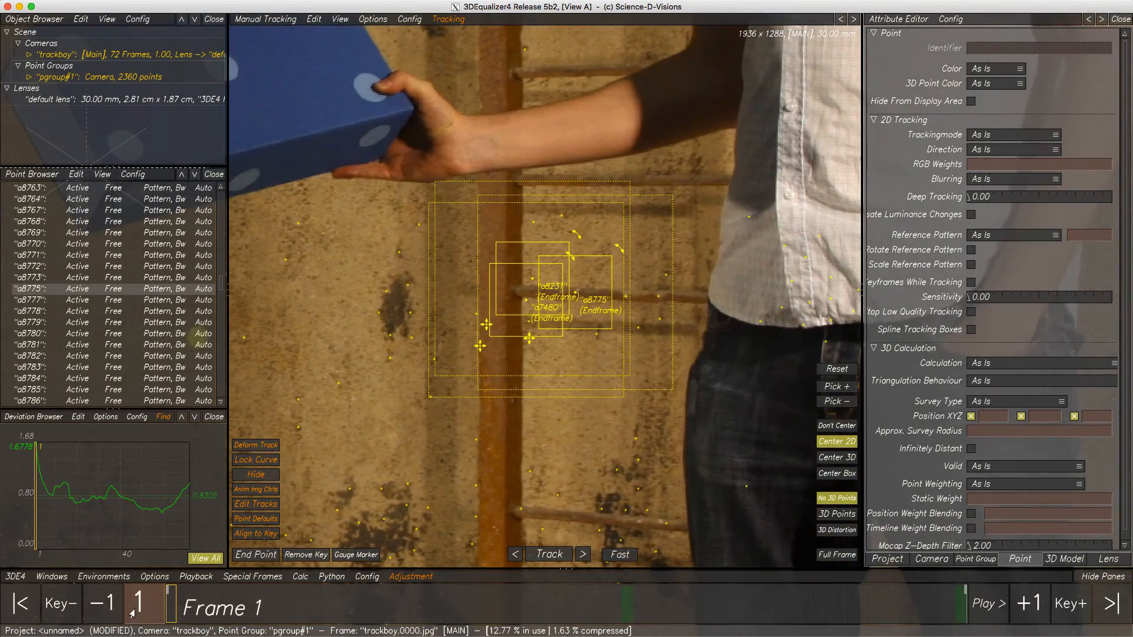
pyautogui.keyDown('alt'); pyautogui.click(403, 430); pyautogui.keyUp('alt')
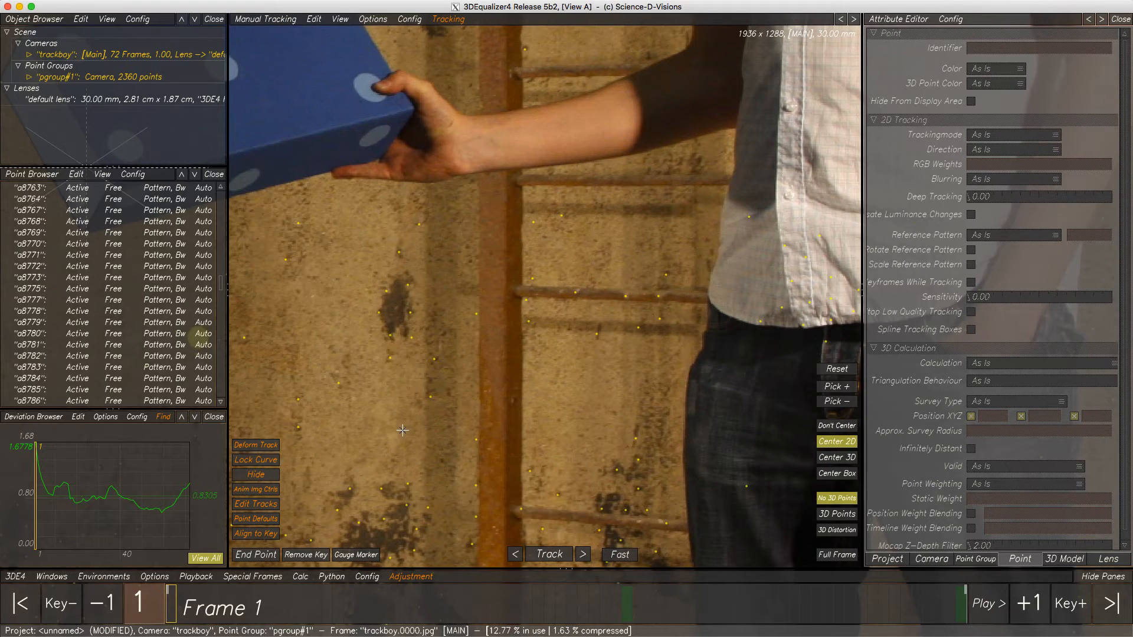
pyautogui.press('f')
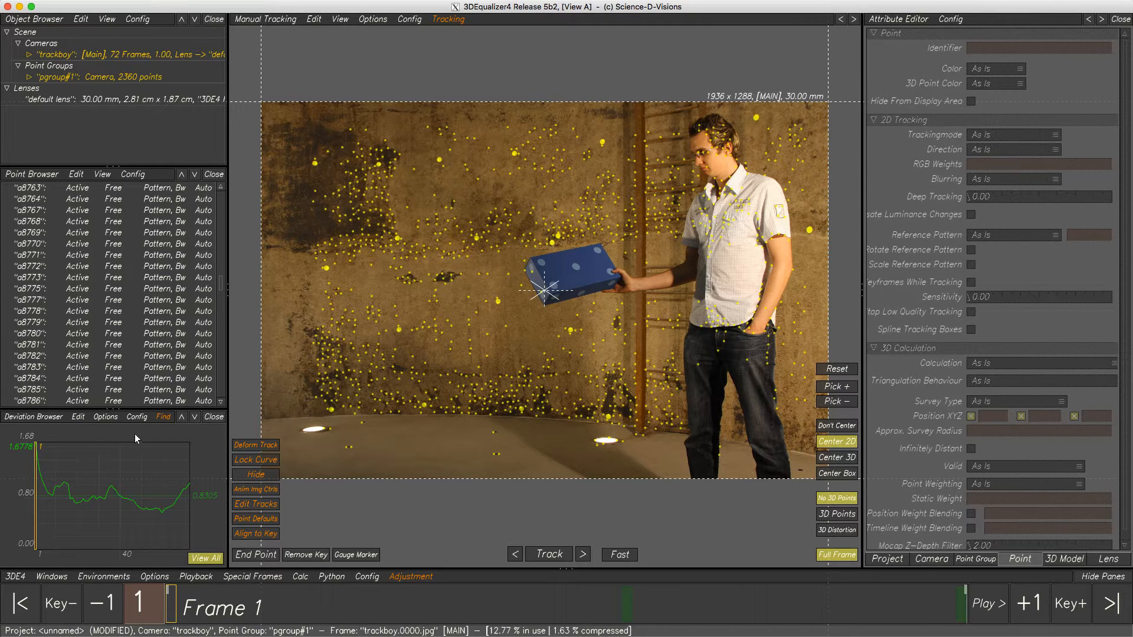
# Show the point deviation curves for All Points in the Deviation Browser and reset its view
pyautogui.click(35, 417)
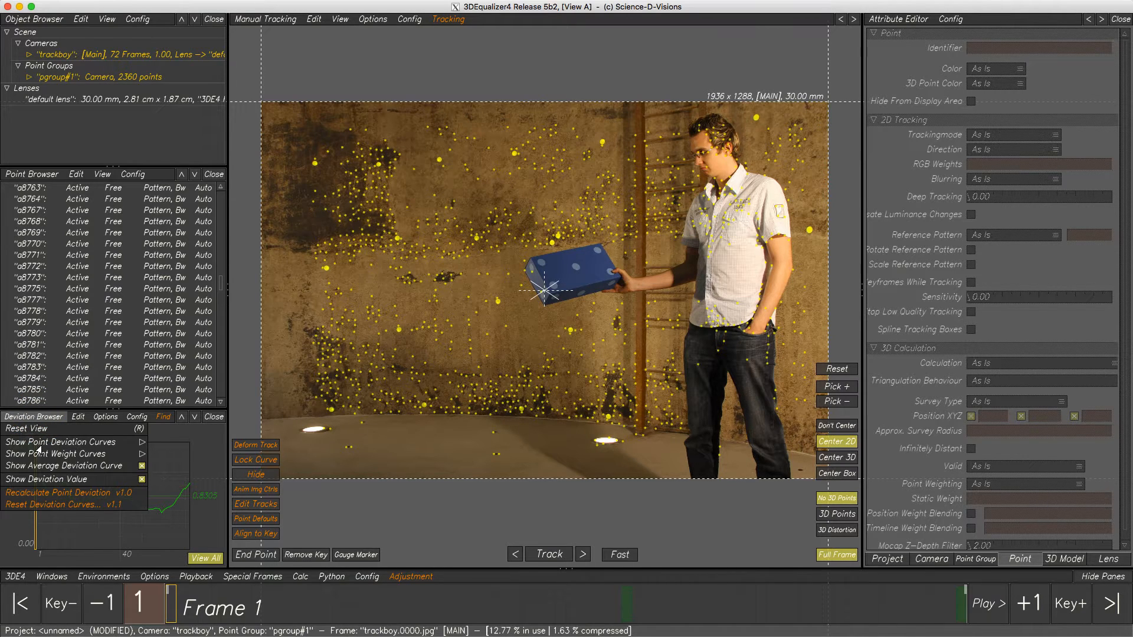
pyautogui.click(40, 445)
pyautogui.click(173, 485)
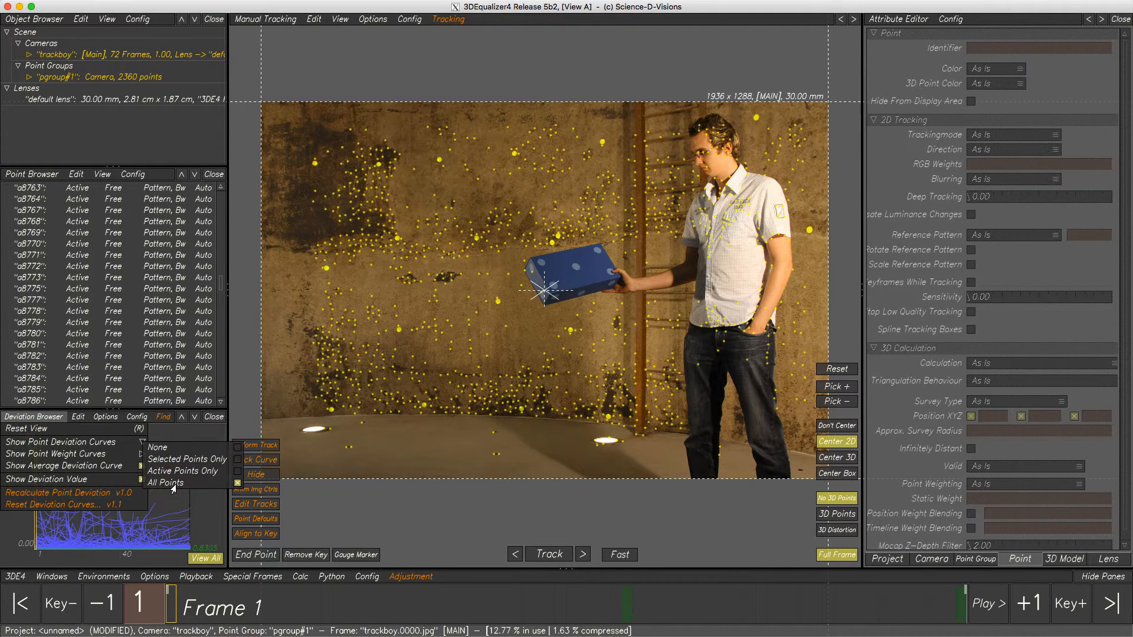
pyautogui.click(50, 429)
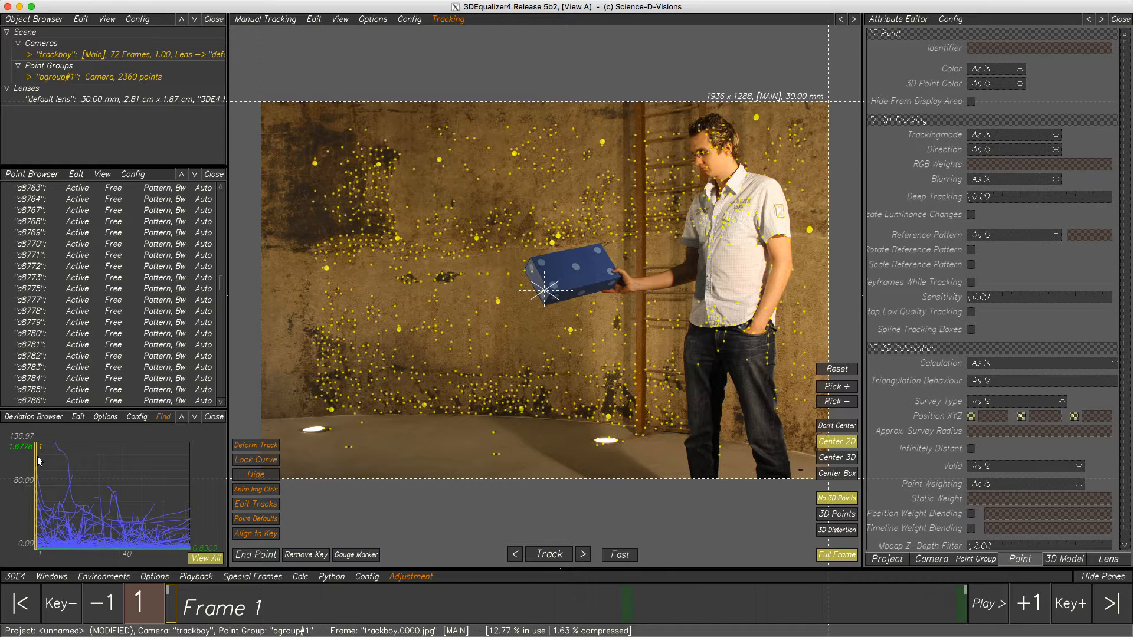
# Run Find Badly Tracked Points on Automatically Tracked Points Only, with resulting points set to Select Only and sensitivity 0.50
pyautogui.click(300, 578)
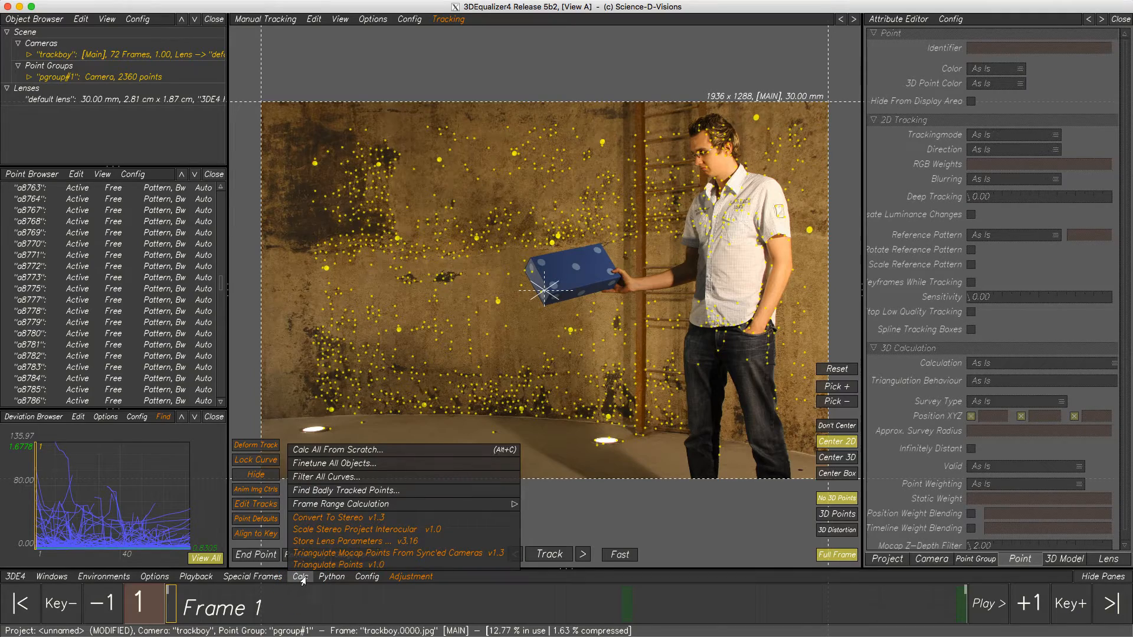
pyautogui.click(362, 491)
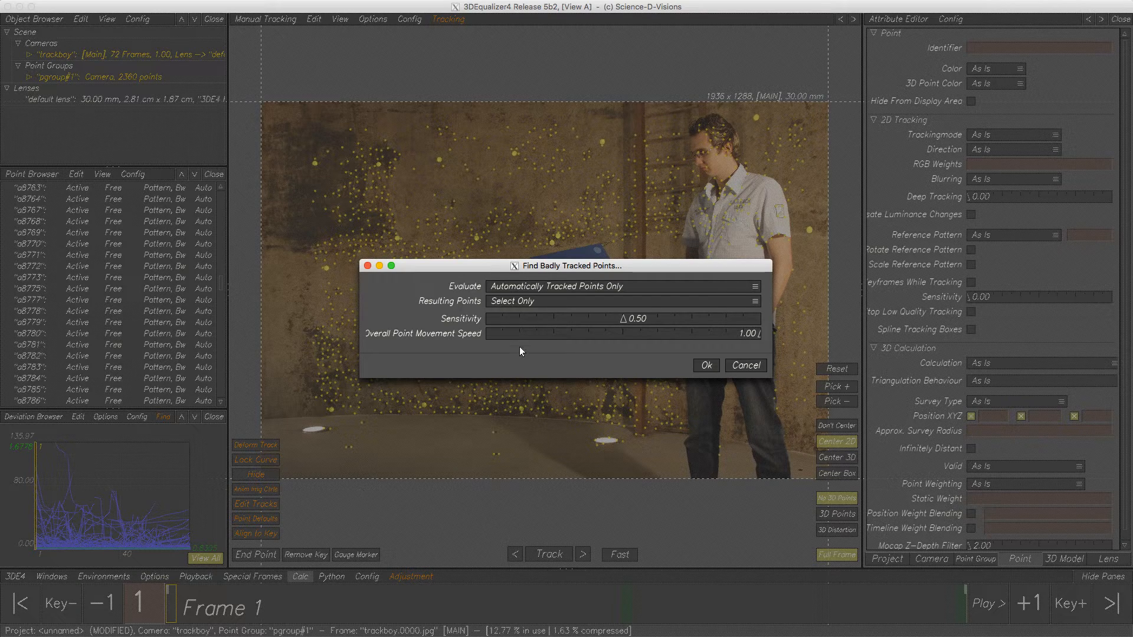
pyautogui.click(586, 287)
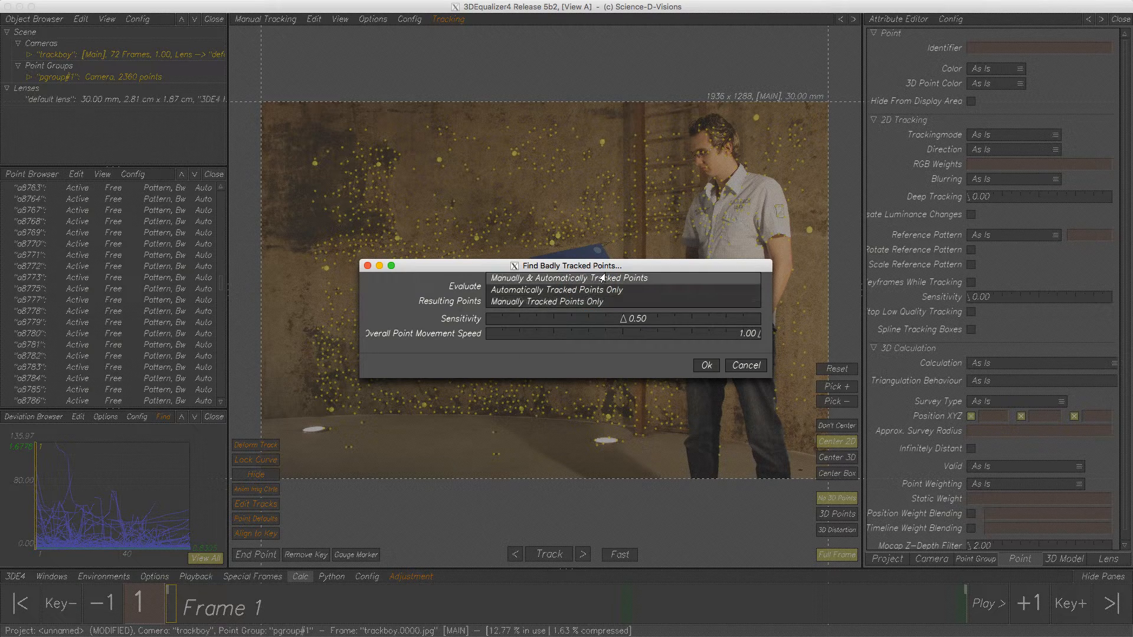
pyautogui.click(602, 290)
pyautogui.click(613, 301)
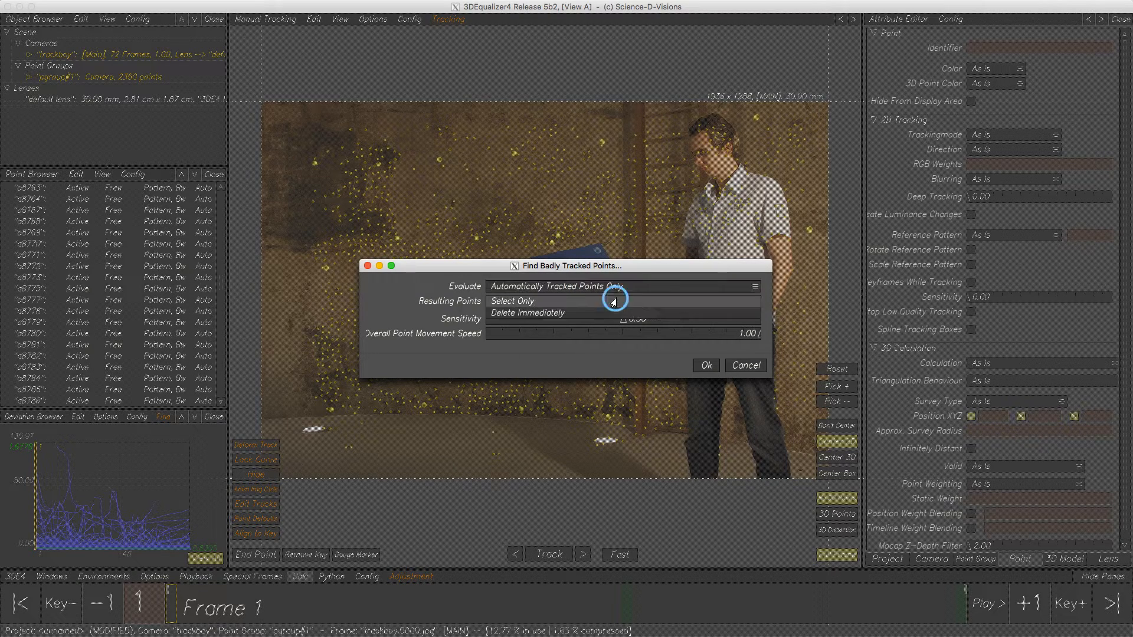
pyautogui.click(616, 303)
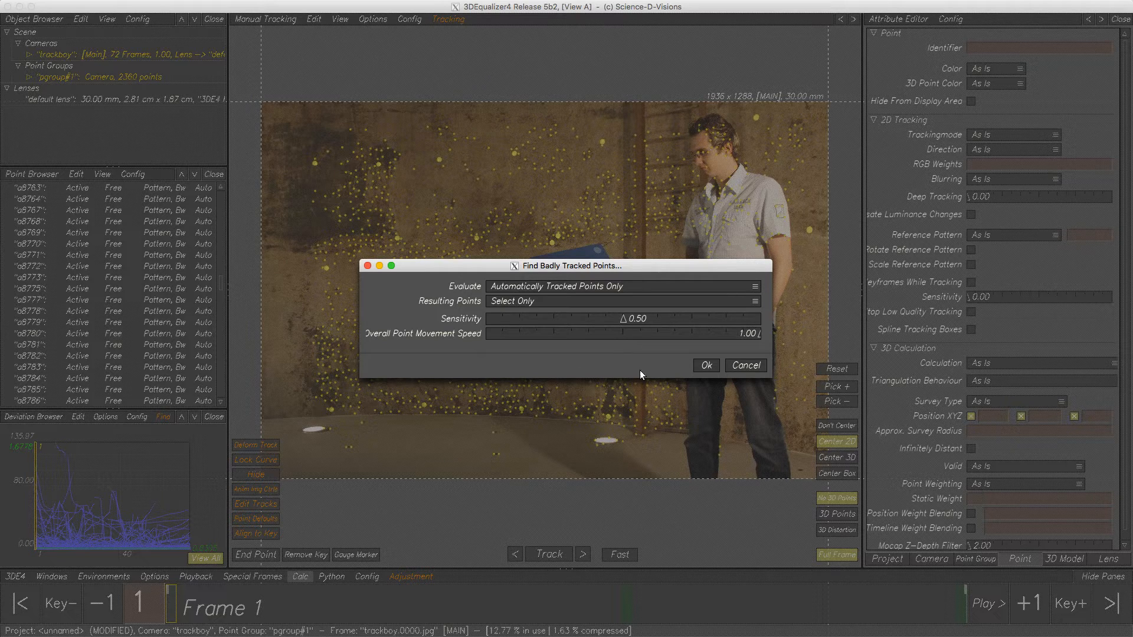
pyautogui.click(703, 365)
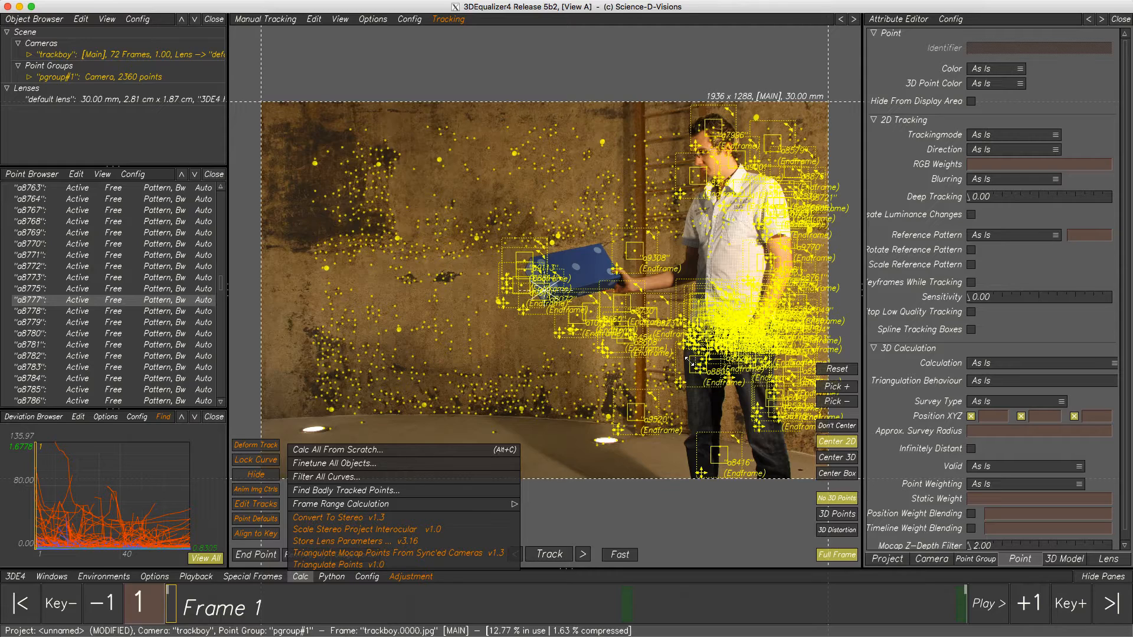
# Delete the selected badly tracked points, recalculate the scene from scratch and accept the result
pyautogui.click(168, 612)
pyautogui.moveTo(168, 613); pyautogui.dragTo(142, 616)
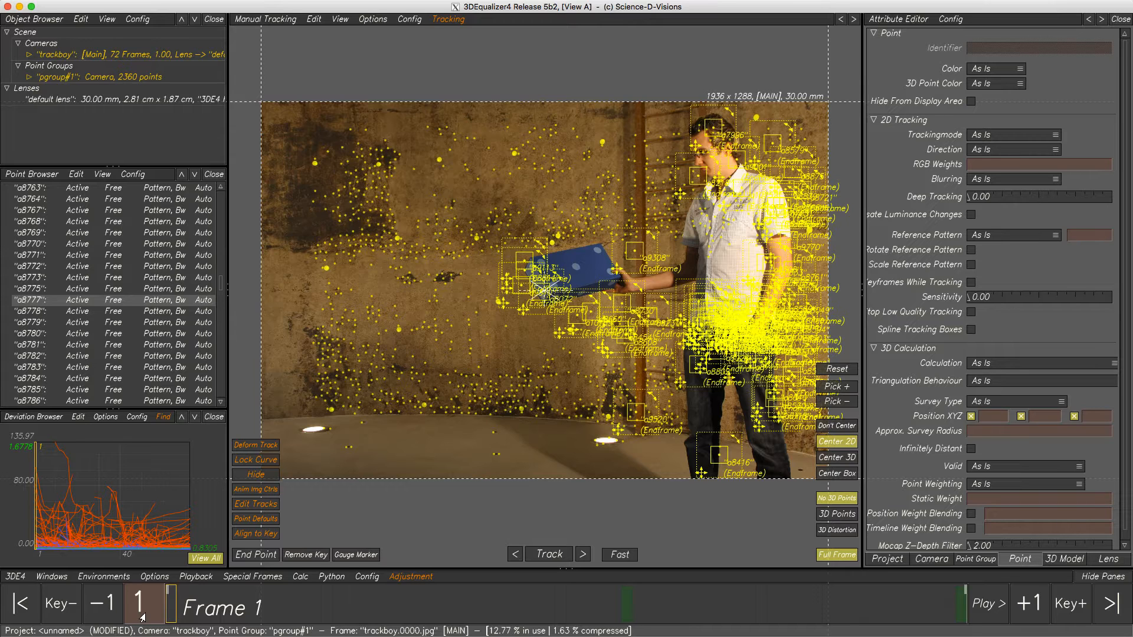
pyautogui.press('BackSpace')
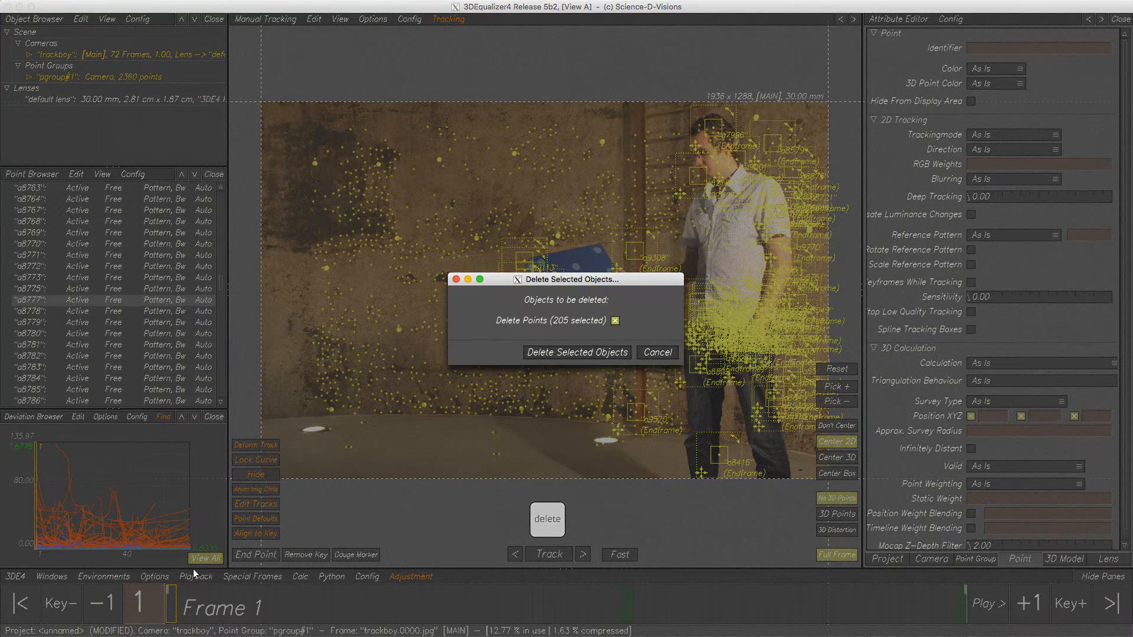
pyautogui.click(571, 353)
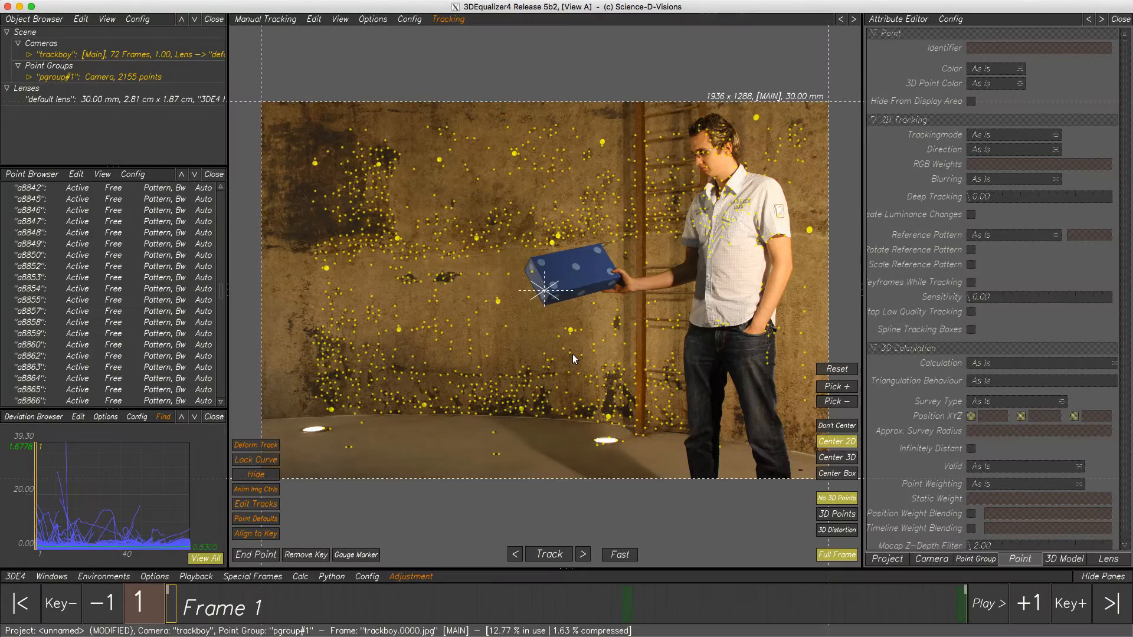
pyautogui.hotkey('ctrl', 'alt', 'shift', 'c')
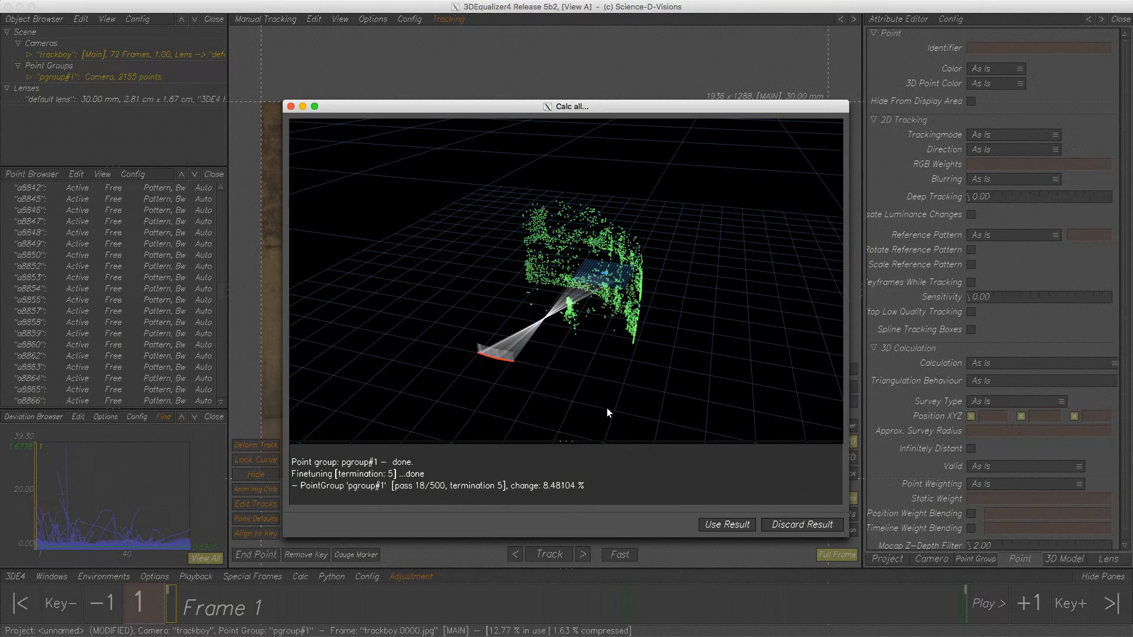
pyautogui.click(734, 524)
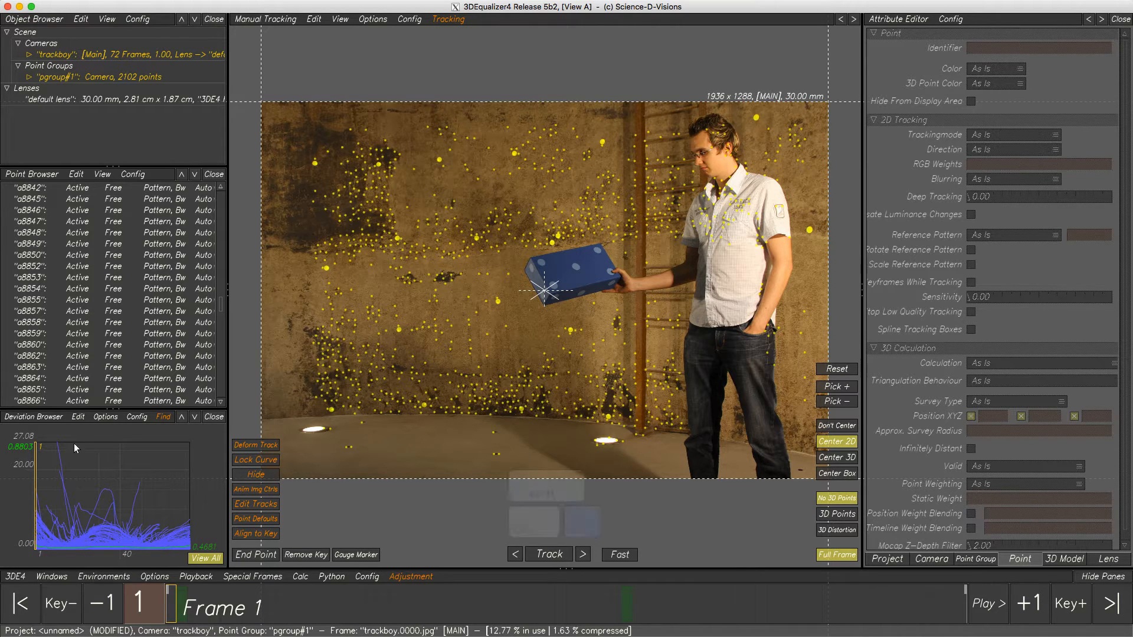
# Select the points with high curves in the Deviation Browser and delete them, recalculating the scene from scratch and accepting the result
pyautogui.keyDown('alt'); pyautogui.moveTo(17, 435); pyautogui.dragTo(121, 487); pyautogui.keyUp('alt')
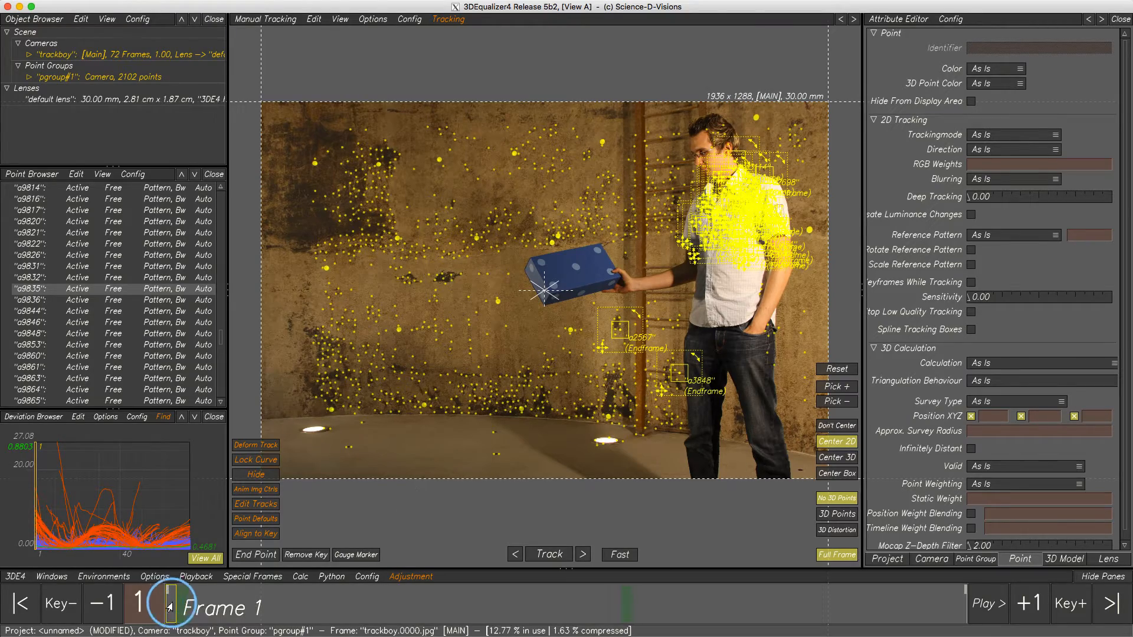
pyautogui.moveTo(170, 606)
pyautogui.mouseDown()
pyautogui.moveTo(973, 607)
pyautogui.moveTo(150, 599)
pyautogui.mouseUp()
pyautogui.press('BackSpace')
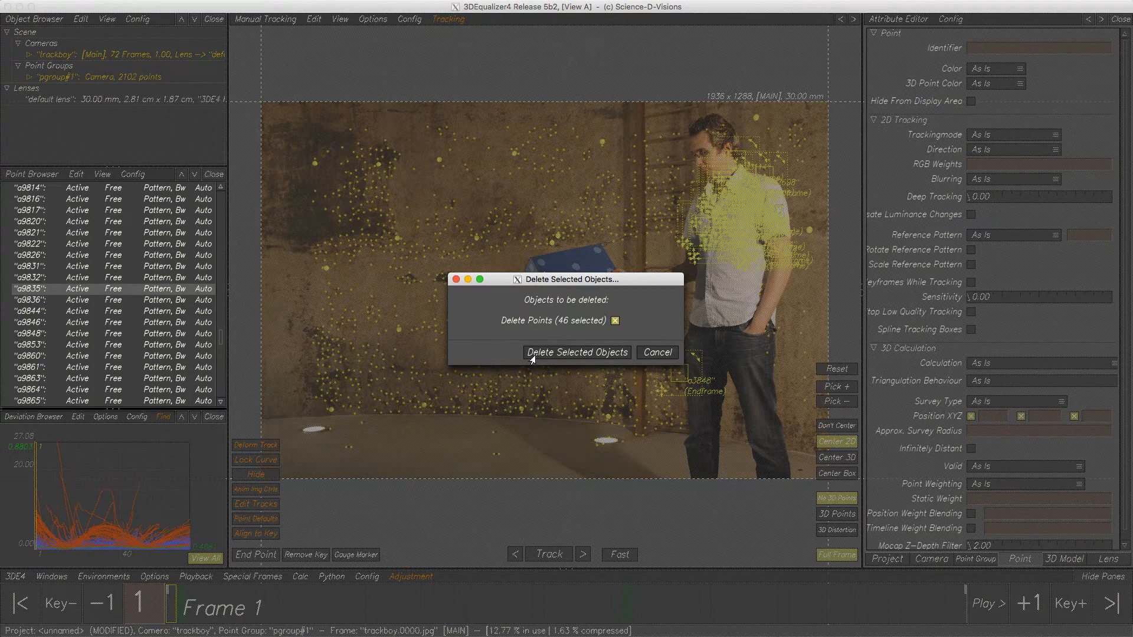
pyautogui.click(532, 352)
pyautogui.hotkey('ctrl', 'alt', 'shift', 'c')
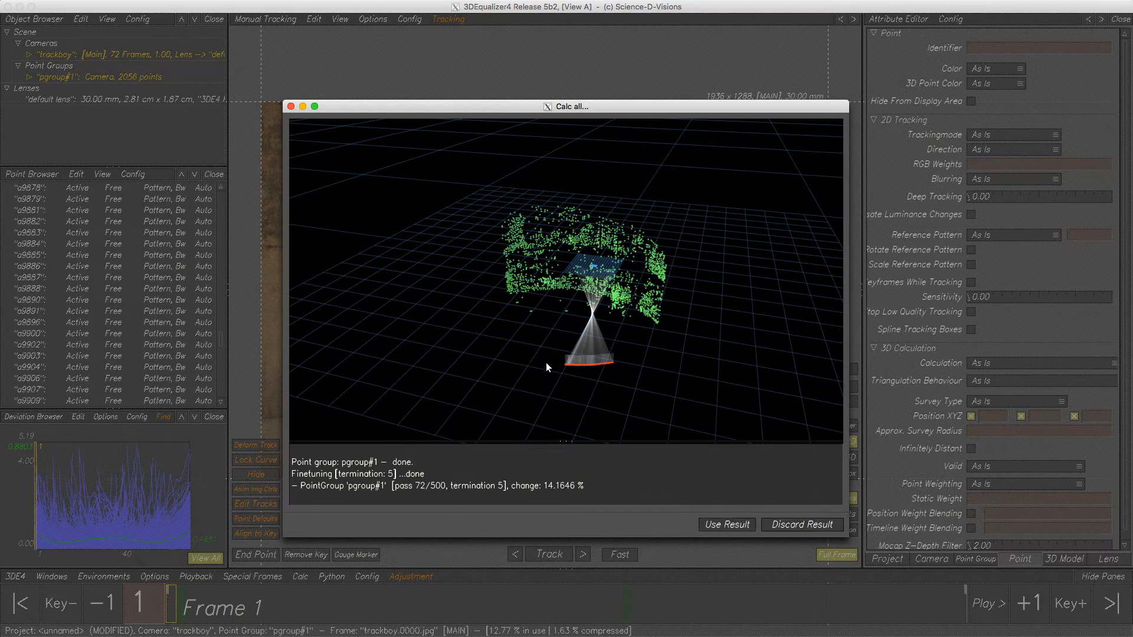
pyautogui.click(726, 524)
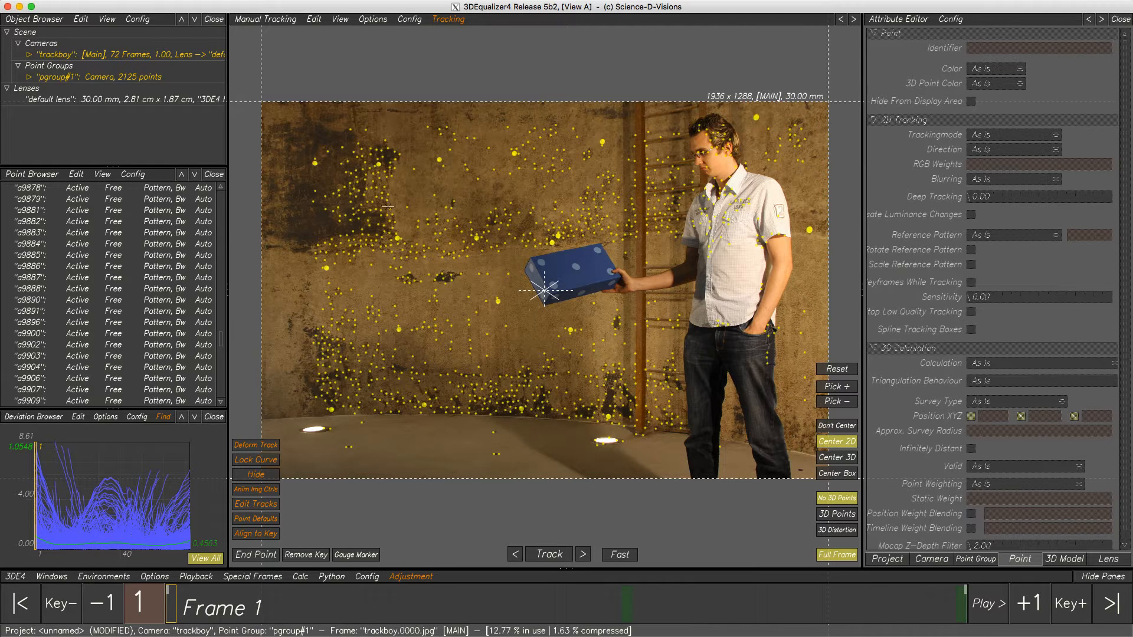
# Show the lens attributes and add a vertical Parameter Adjustment pane beside the Manual Tracking view, widening it slightly
pyautogui.click(1094, 560)
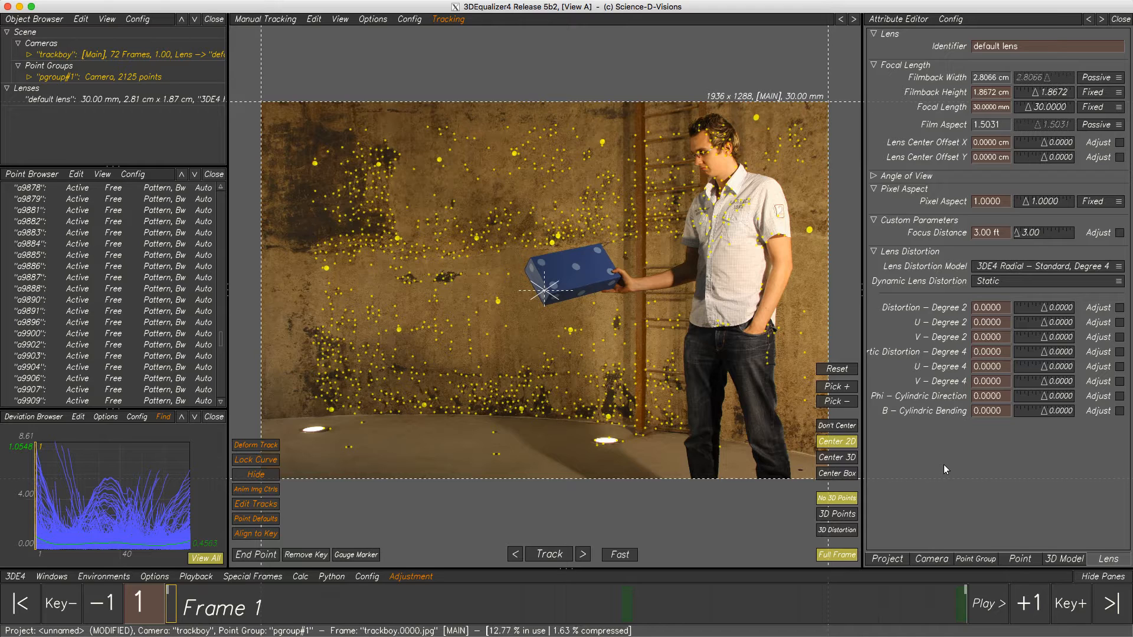
pyautogui.click(409, 20)
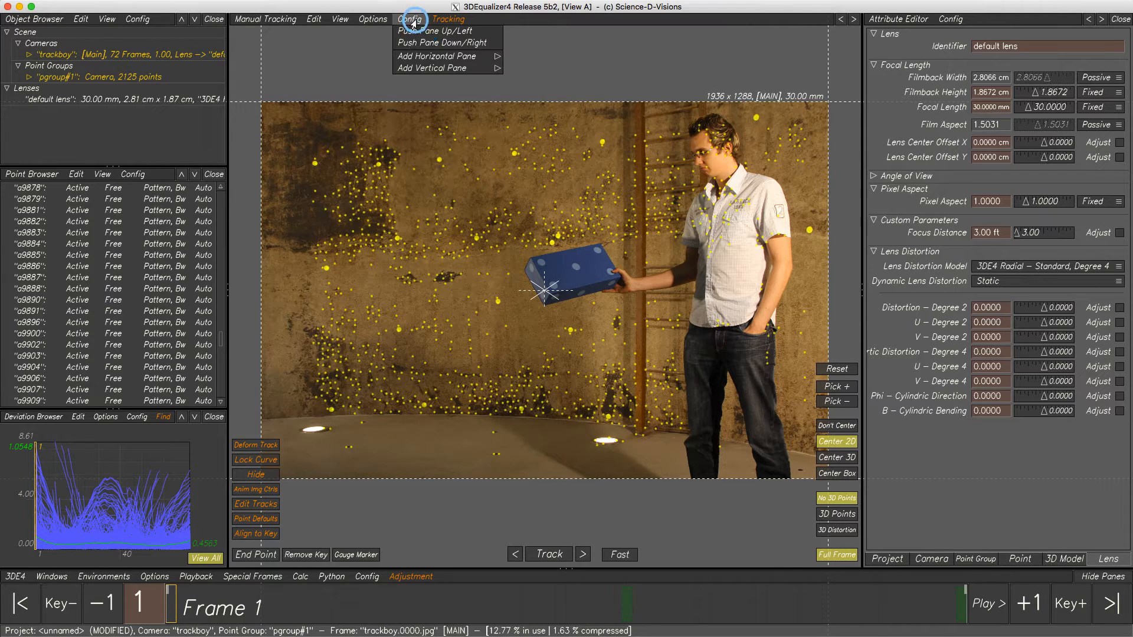
pyautogui.moveTo(422, 68)
pyautogui.click(559, 136)
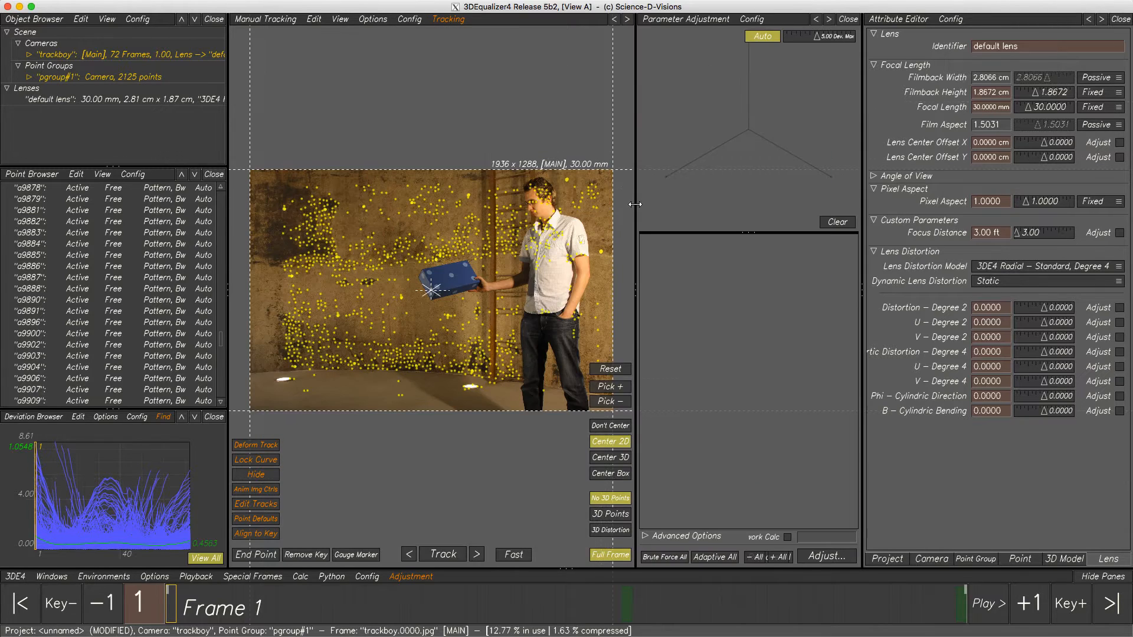
pyautogui.moveTo(630, 202); pyautogui.dragTo(593, 203)
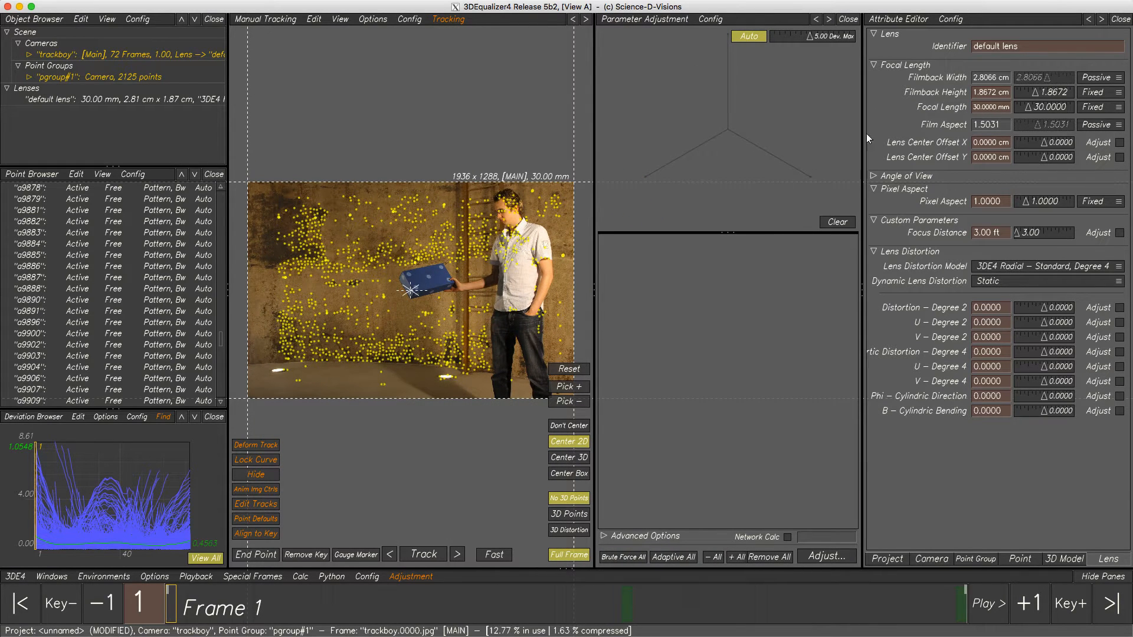
# Enable adjustment of the default lens's Focal Length and Distortion - Degree 2, using the Adaptive method for both parameters
pyautogui.click(1092, 108)
pyautogui.click(1093, 120)
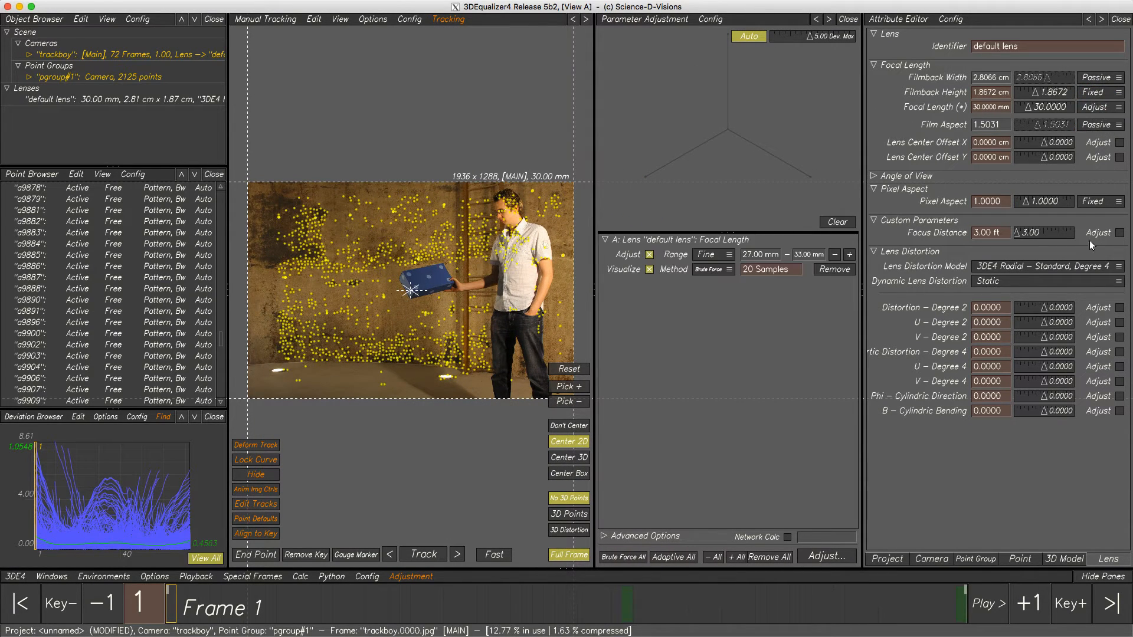
pyautogui.click(1119, 308)
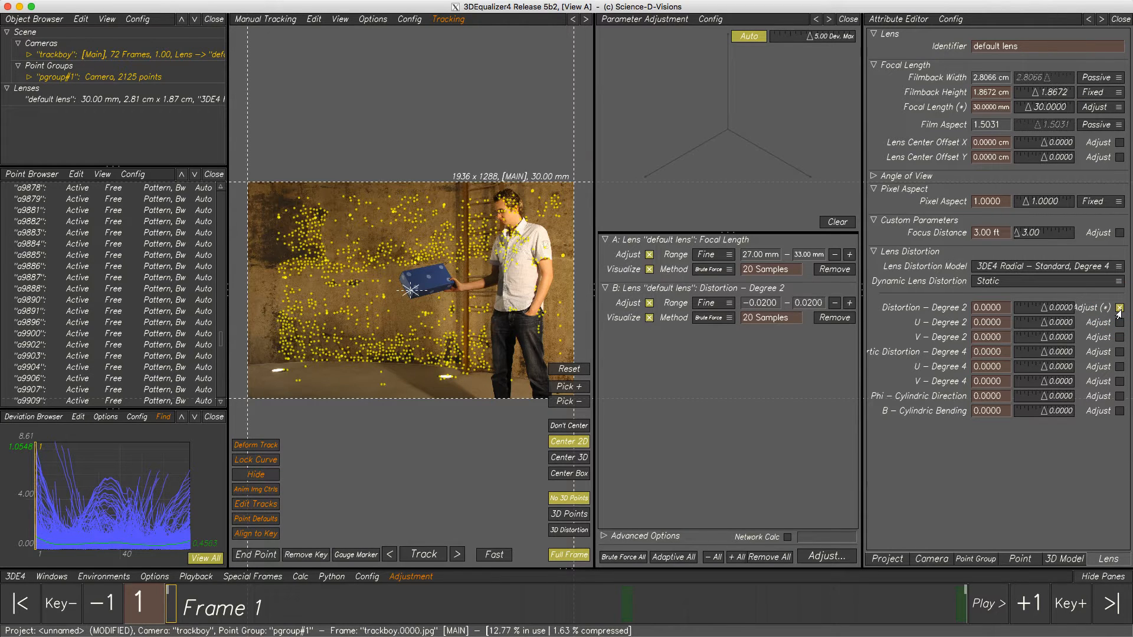
pyautogui.click(681, 554)
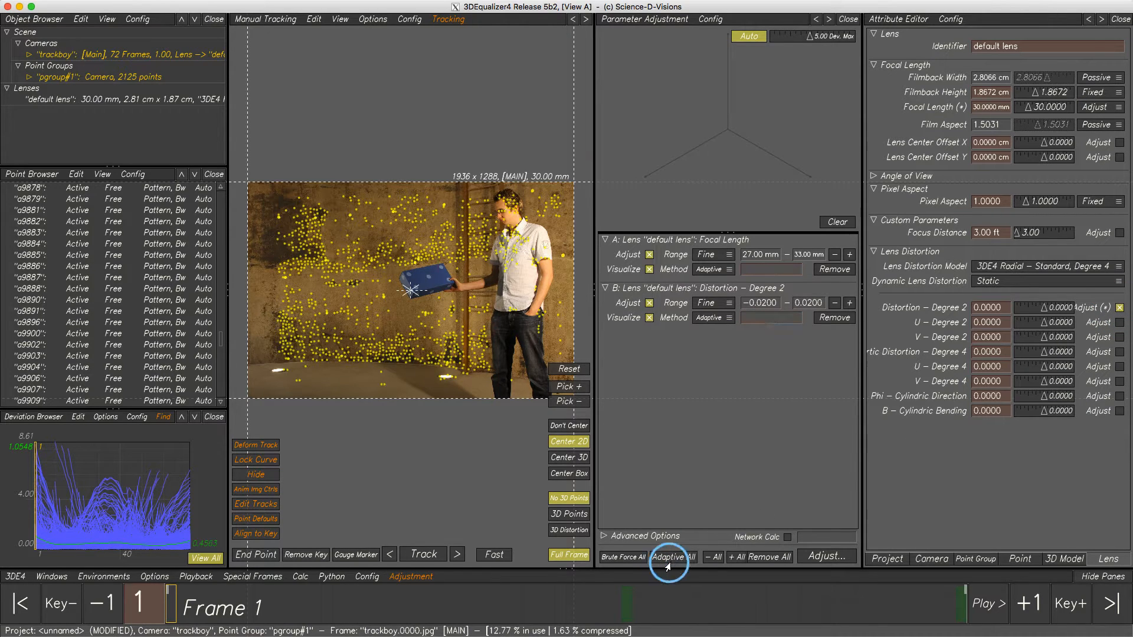
# Run the parameter adjustment and transfer the best result's parameters into the project database
pyautogui.click(827, 556)
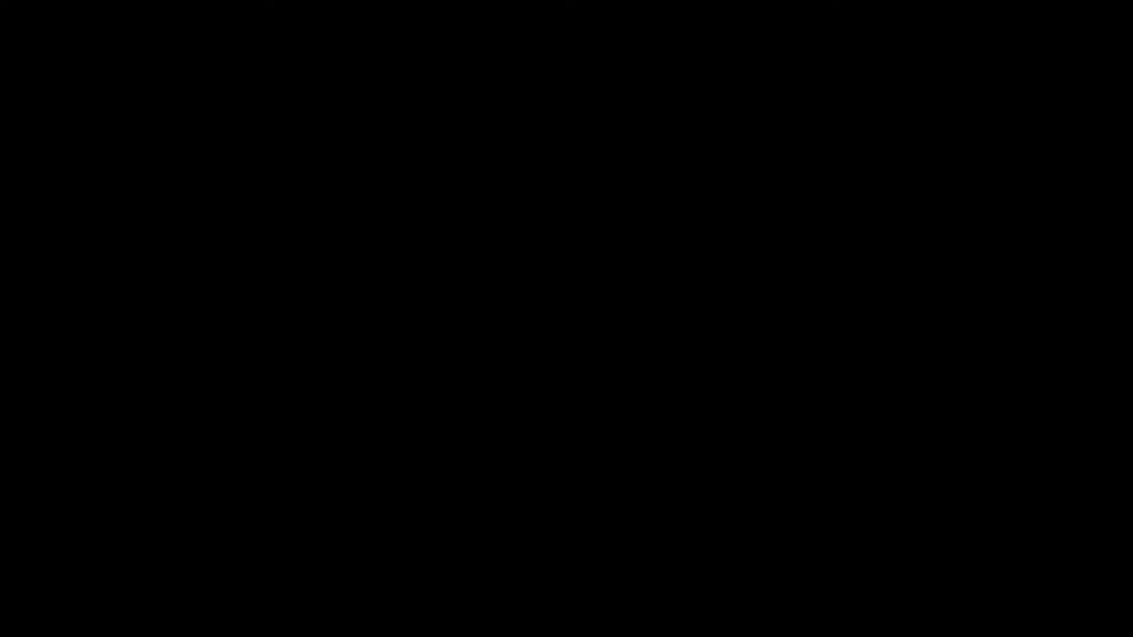
pyautogui.click(826, 557)
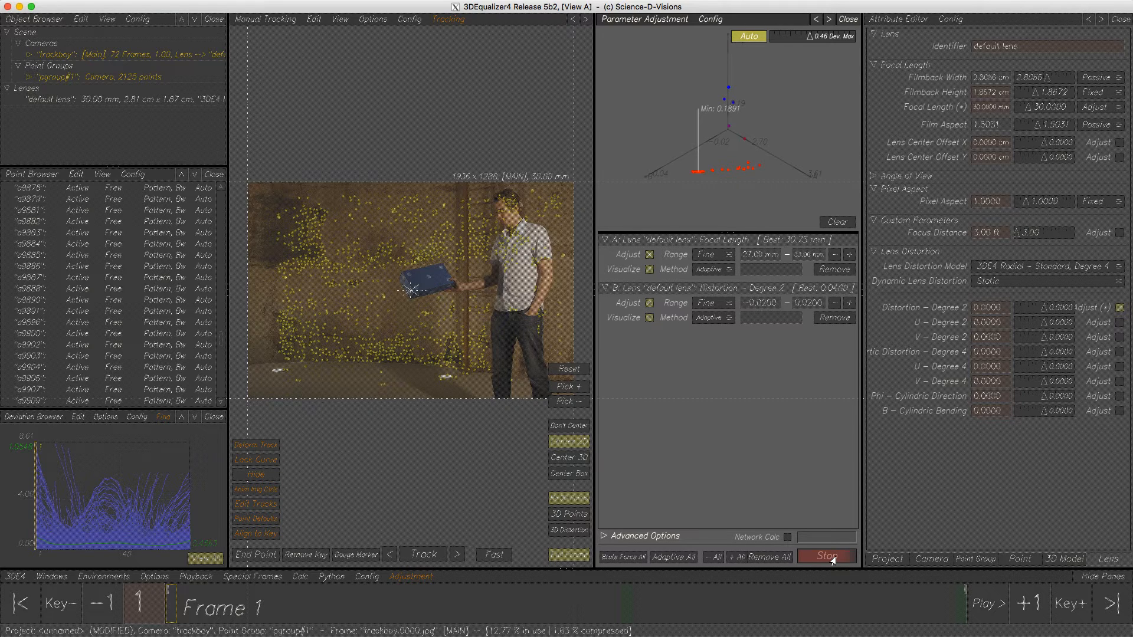
pyautogui.click(829, 556)
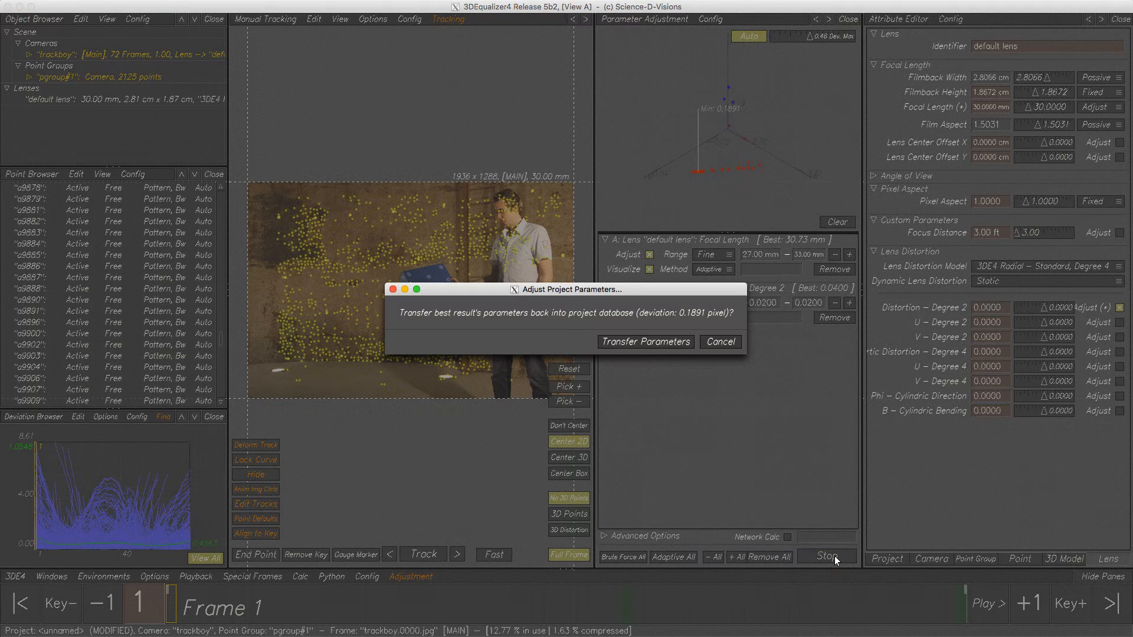
pyautogui.click(640, 337)
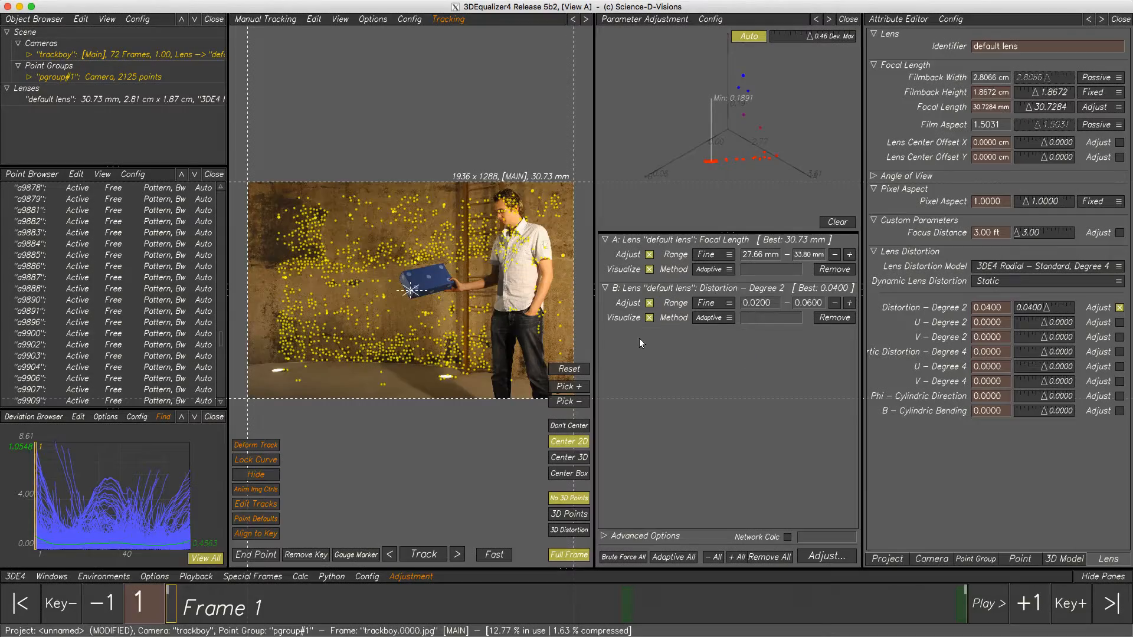
# Recalculate the scene from scratch, accept the result, and inspect the solved point cloud and camera path in 3D Orientation
pyautogui.hotkey('ctrl', 'alt', 'shift', 'c')
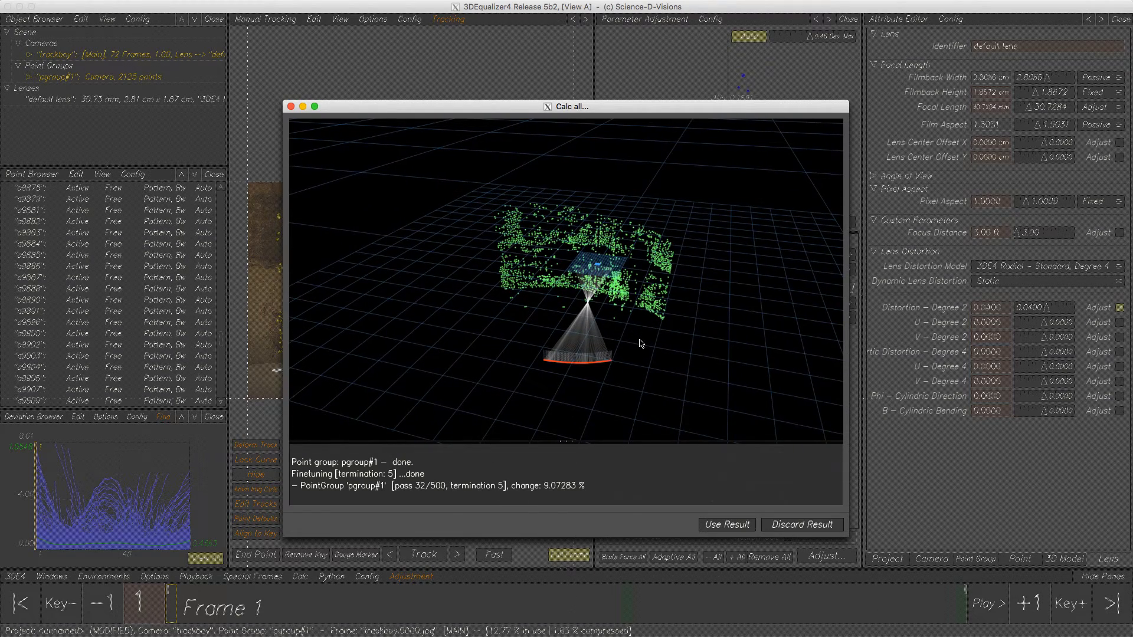
pyautogui.click(739, 527)
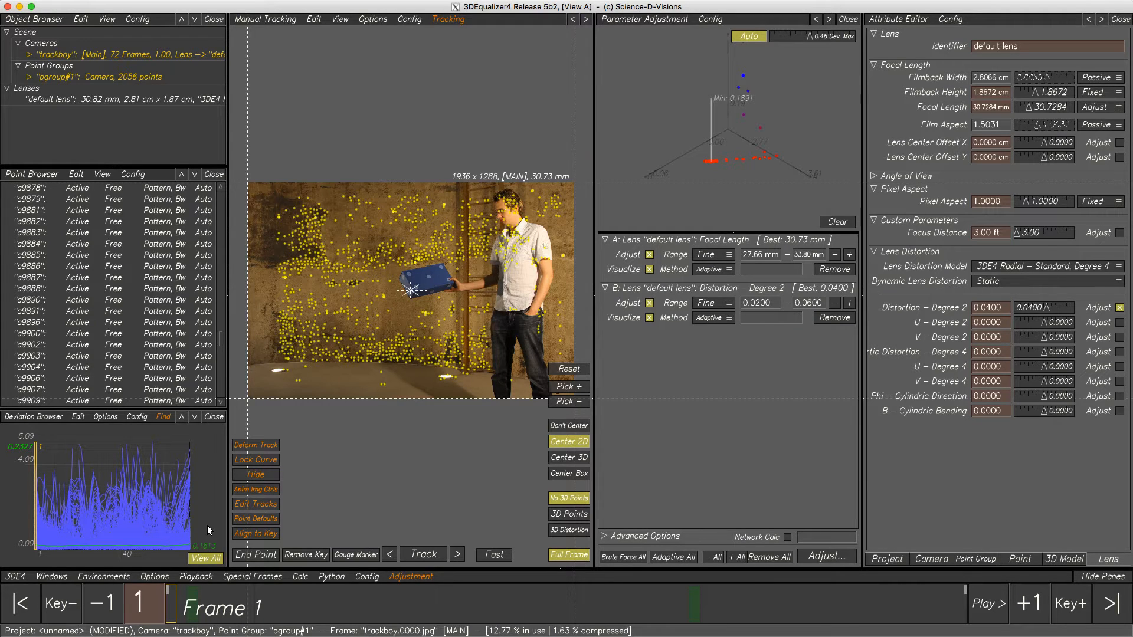
pyautogui.press('F6')
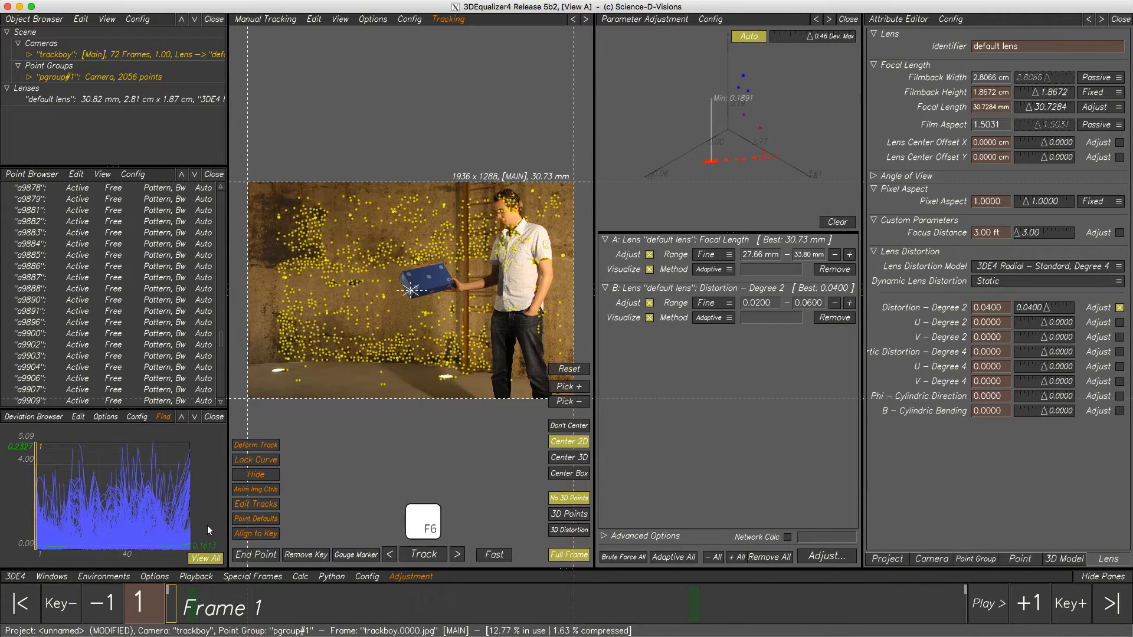
pyautogui.press('Tab')
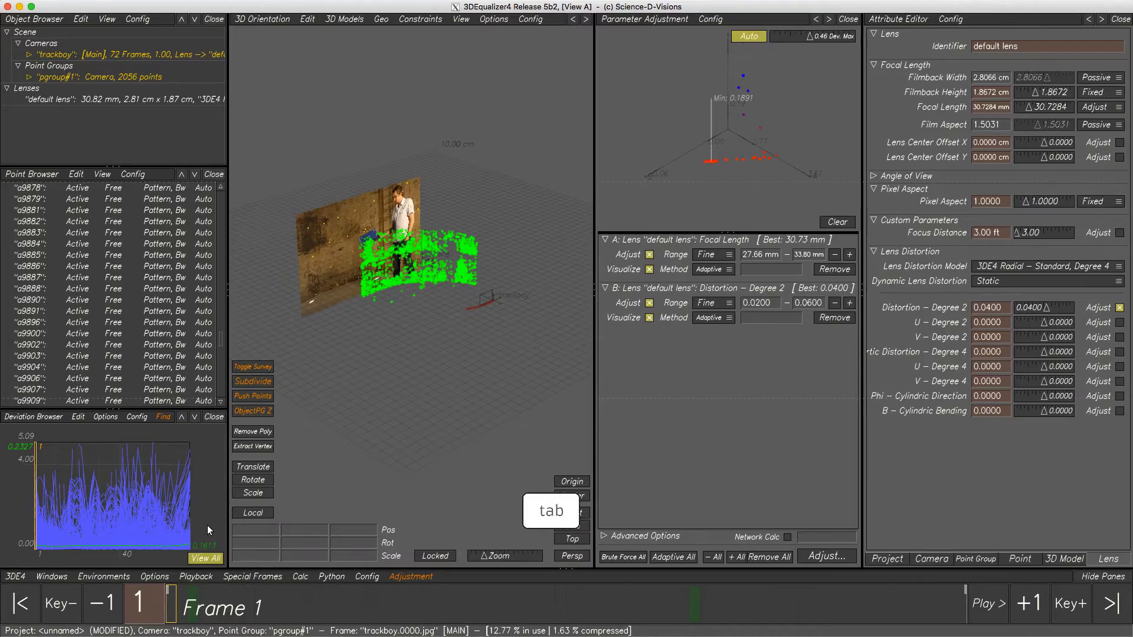
pyautogui.moveTo(397, 437); pyautogui.dragTo(638, 371)
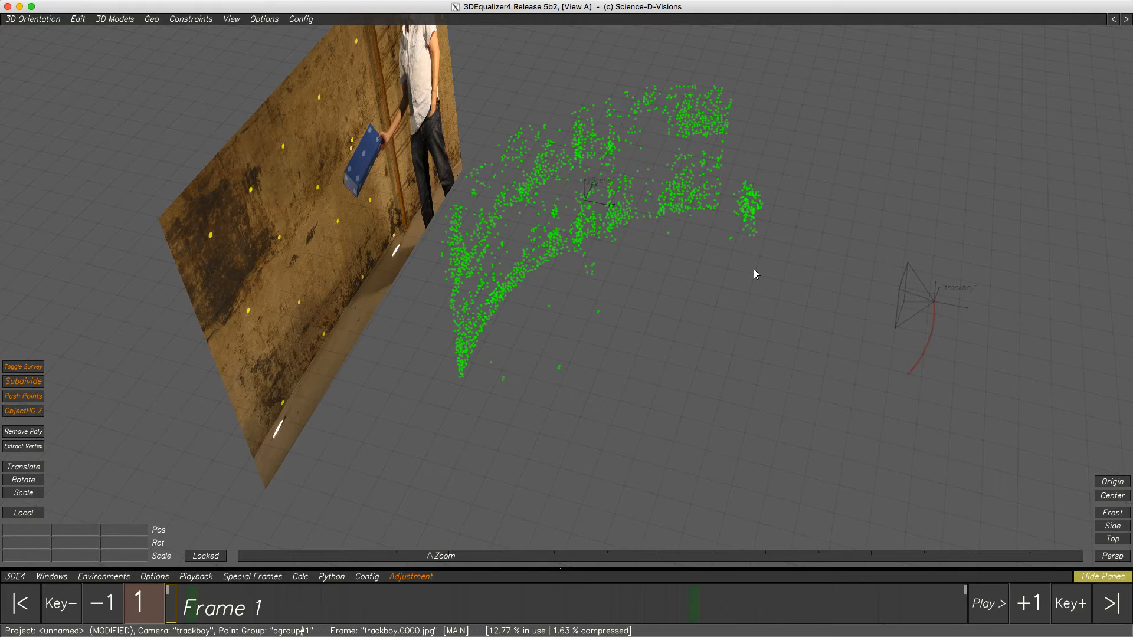
pyautogui.press('Tab')
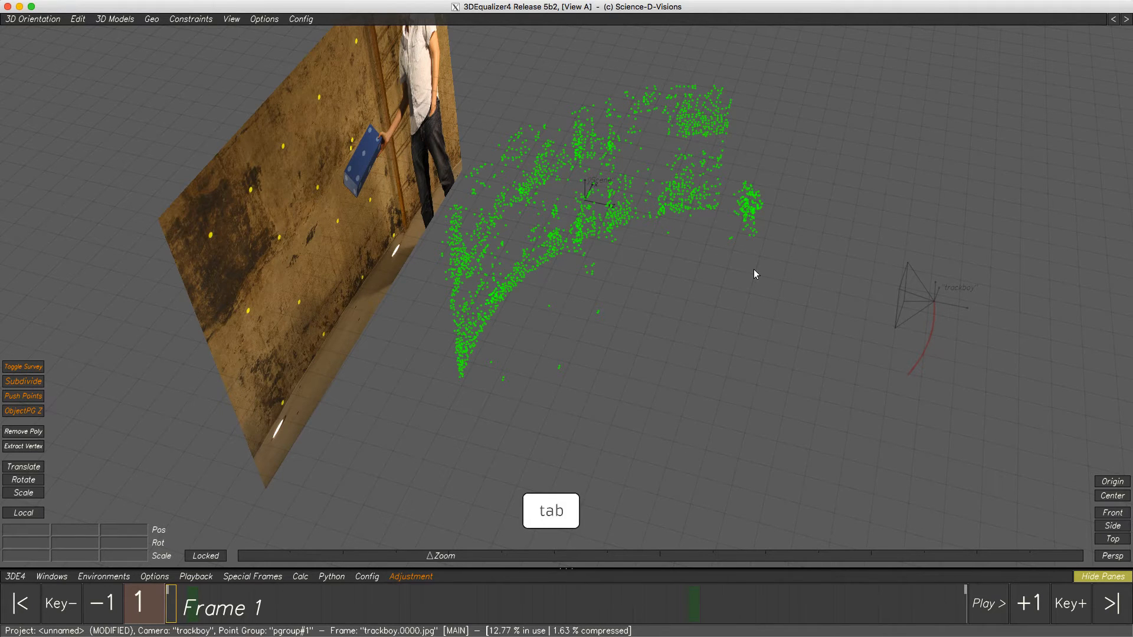
# Close the Parameter Adjustment pane and hide the individual point deviation curves in the Deviation Browser
pyautogui.click(853, 20)
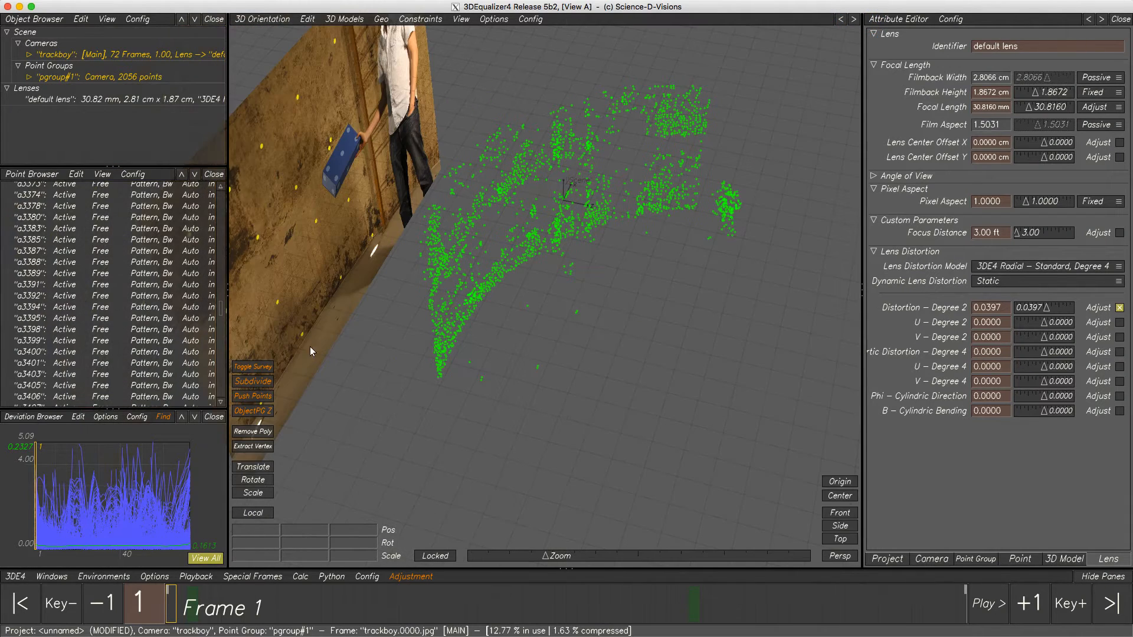
pyautogui.click(81, 417)
pyautogui.moveTo(71, 437)
pyautogui.click(189, 447)
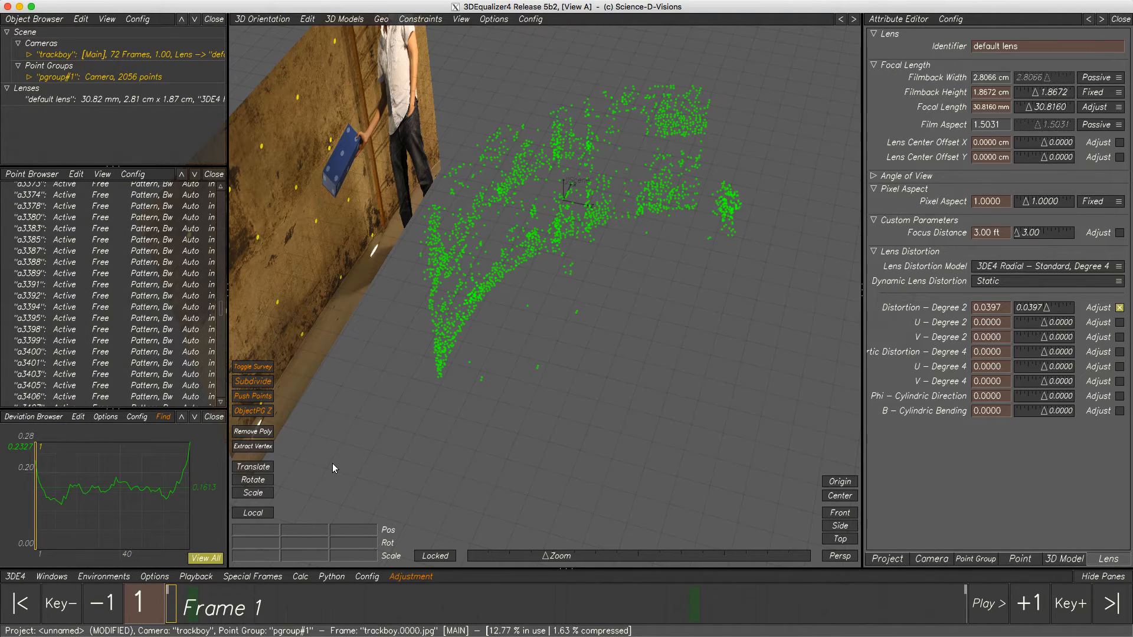
# Switch to Autotracking, then select all points in the Point Browser and delete them
pyautogui.press('F4')
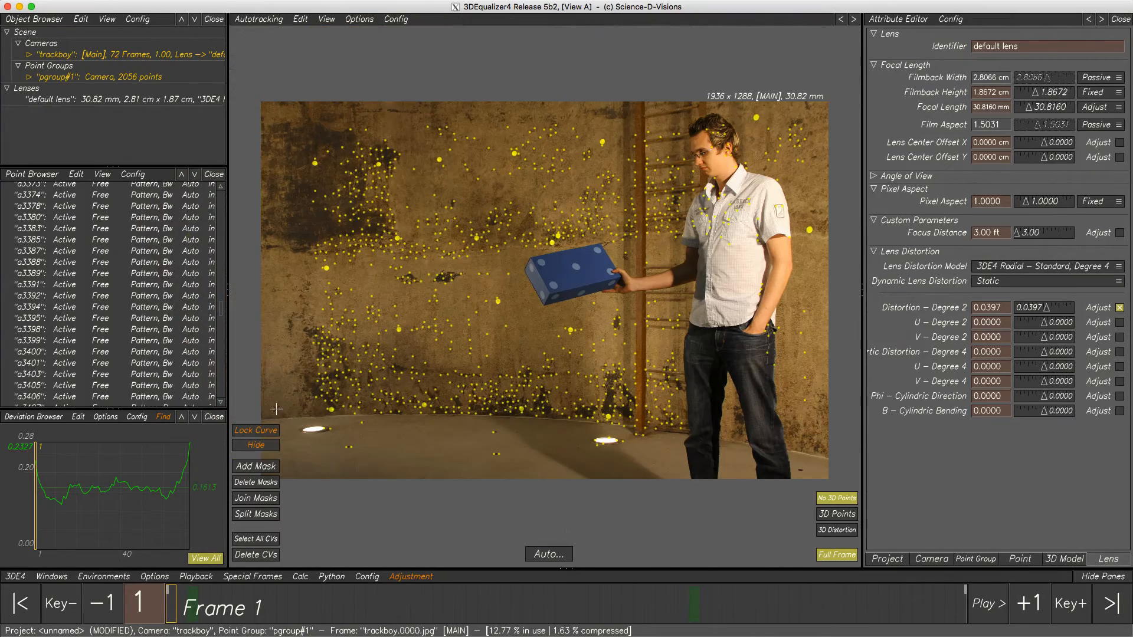
pyautogui.rightClick(133, 273)
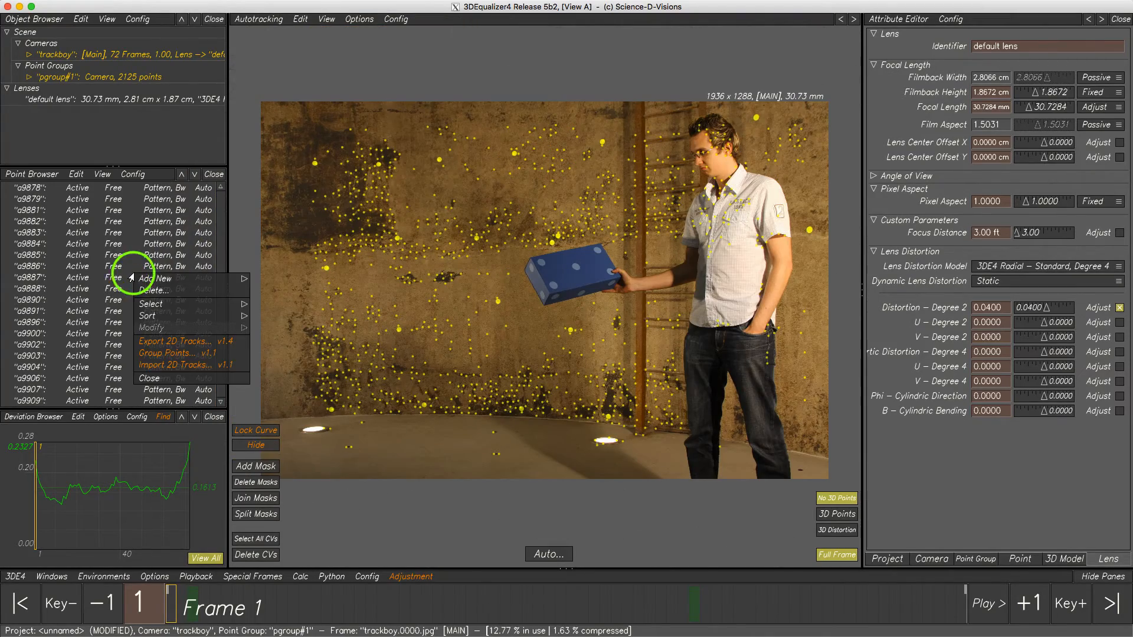
pyautogui.moveTo(162, 302)
pyautogui.click(269, 310)
pyautogui.rightClick(143, 288)
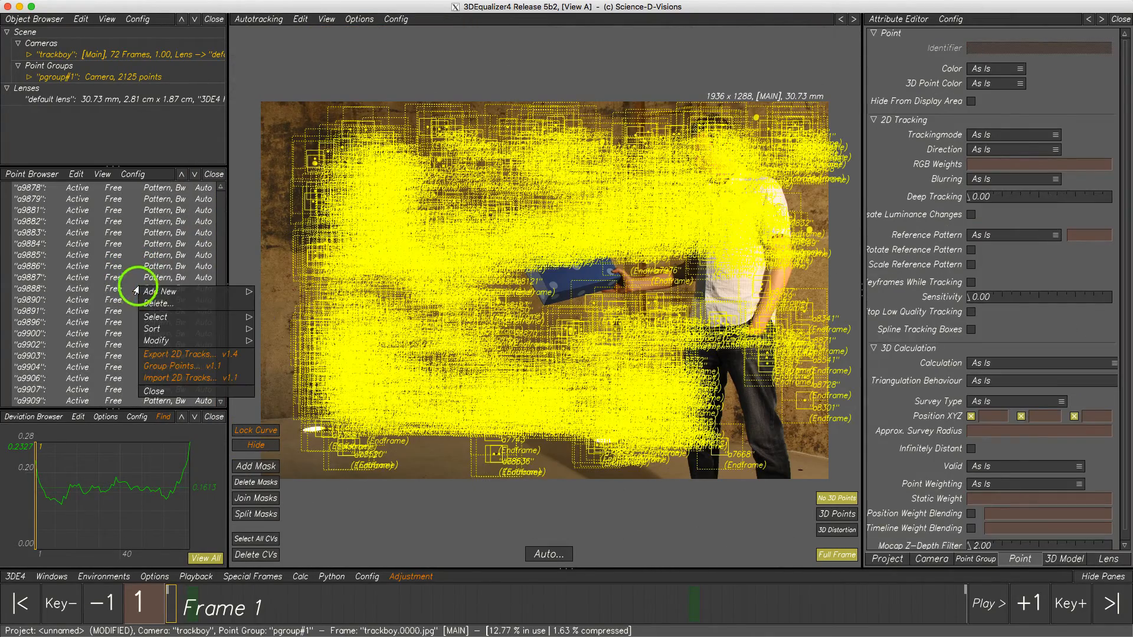
pyautogui.click(220, 331)
pyautogui.click(548, 354)
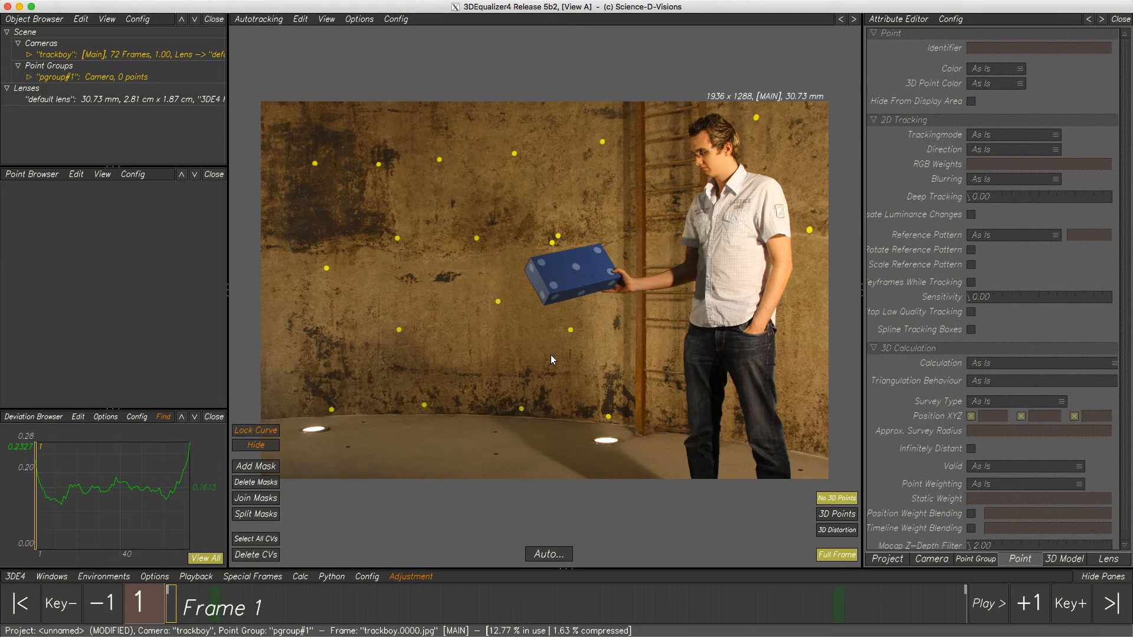
# Load trackboy.0000_mask.jpg from project_files as the trackboy camera's autotracking image mask
pyautogui.click(924, 559)
pyautogui.click(874, 381)
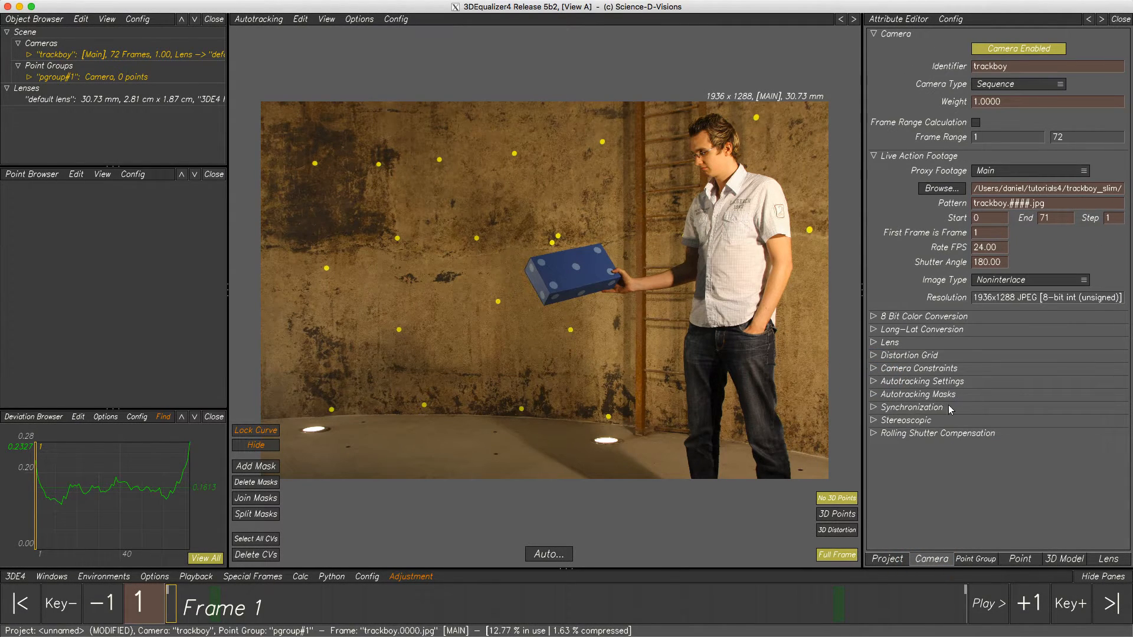
pyautogui.click(873, 394)
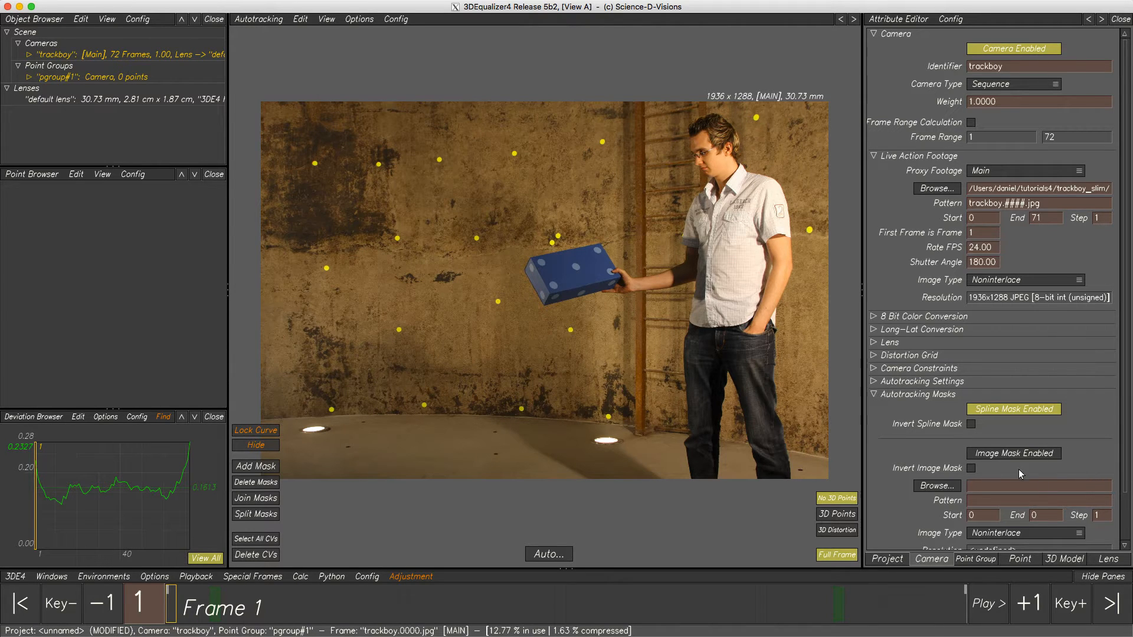
pyautogui.scroll(-2, 1124, 495)
pyautogui.scroll(-1, 1124, 494)
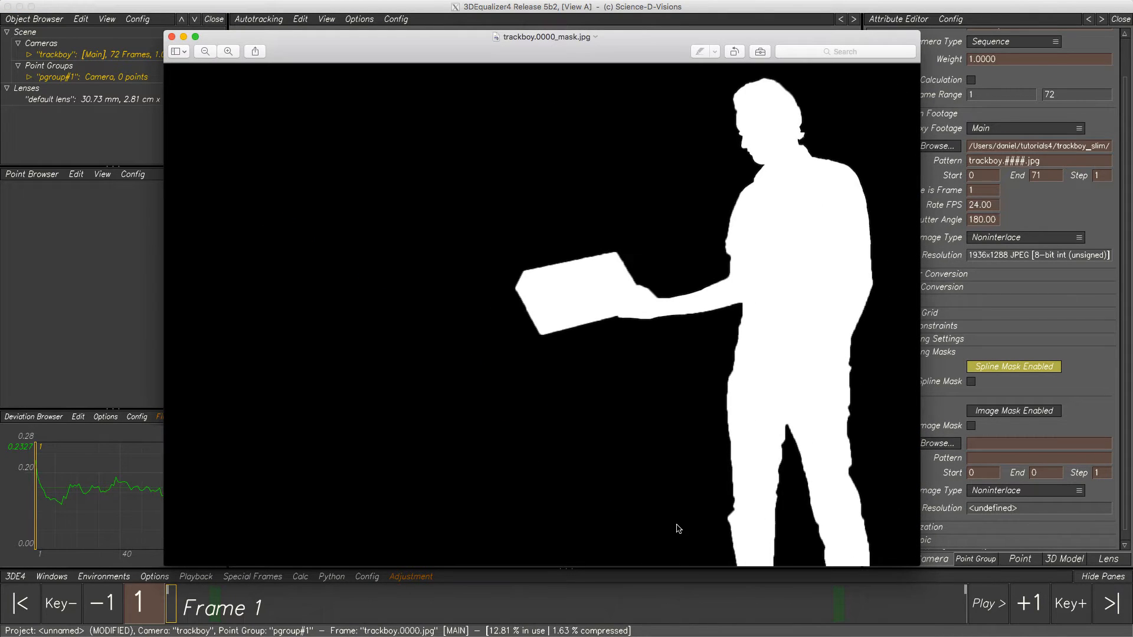
pyautogui.click(172, 37)
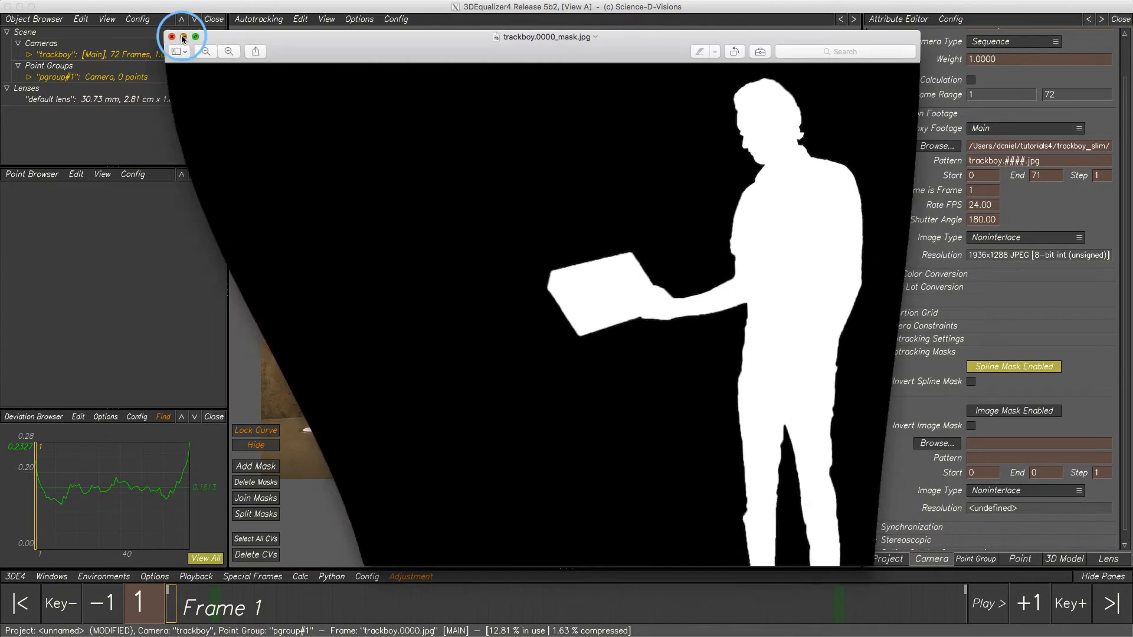
pyautogui.click(936, 443)
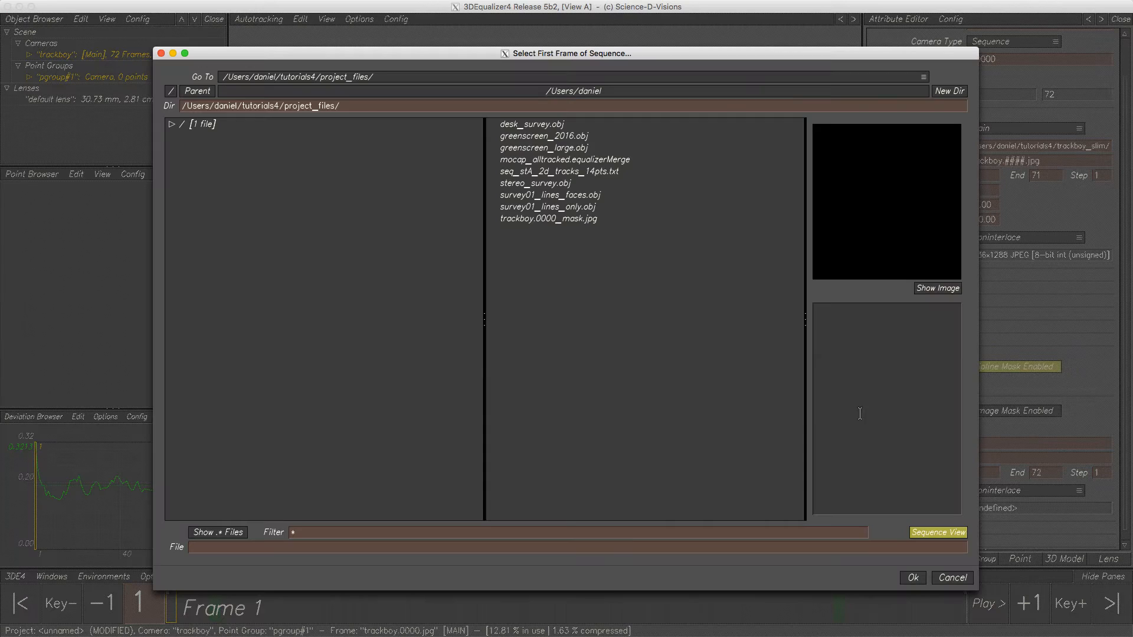
pyautogui.doubleClick(540, 219)
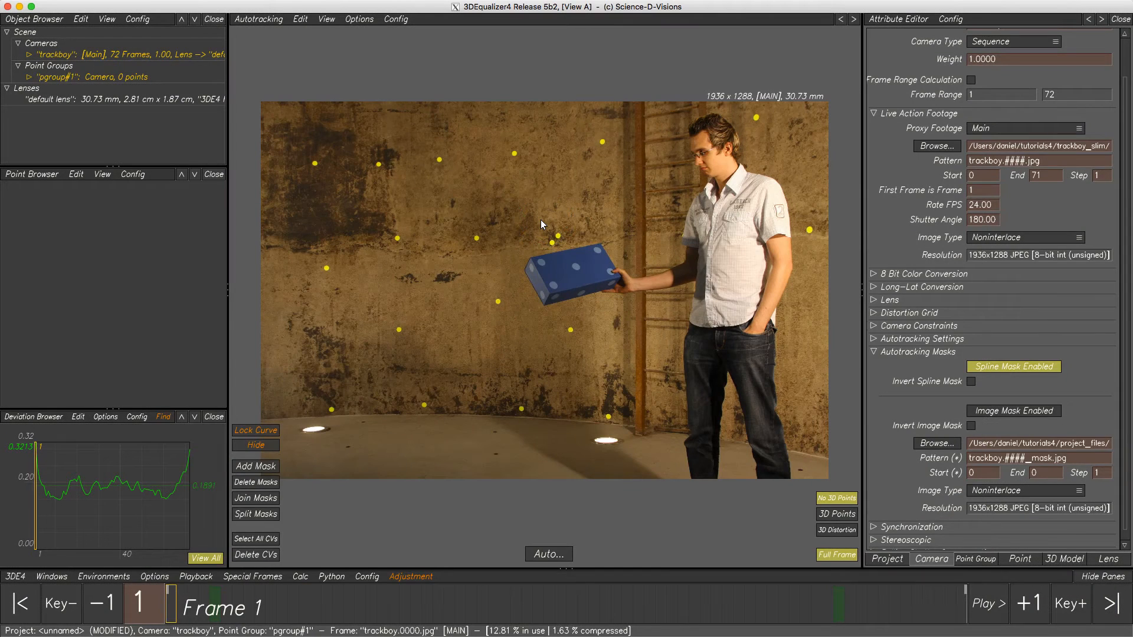
# Enable the image mask, invert it so the actor and box are masked out, and switch the image mask off again
pyautogui.click(1032, 411)
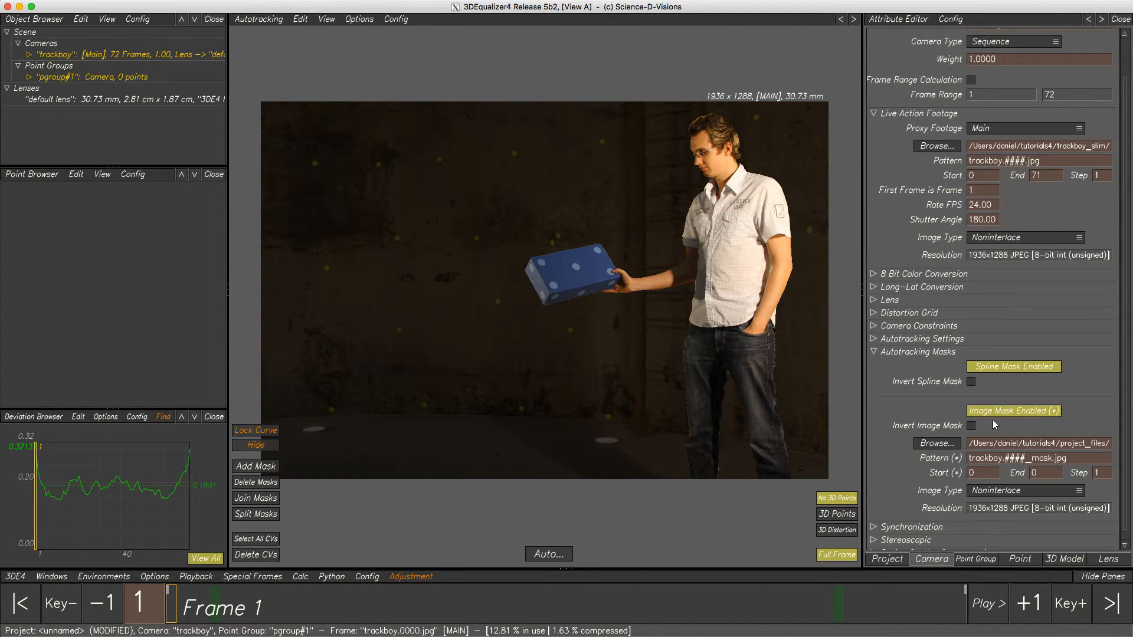
pyautogui.click(971, 426)
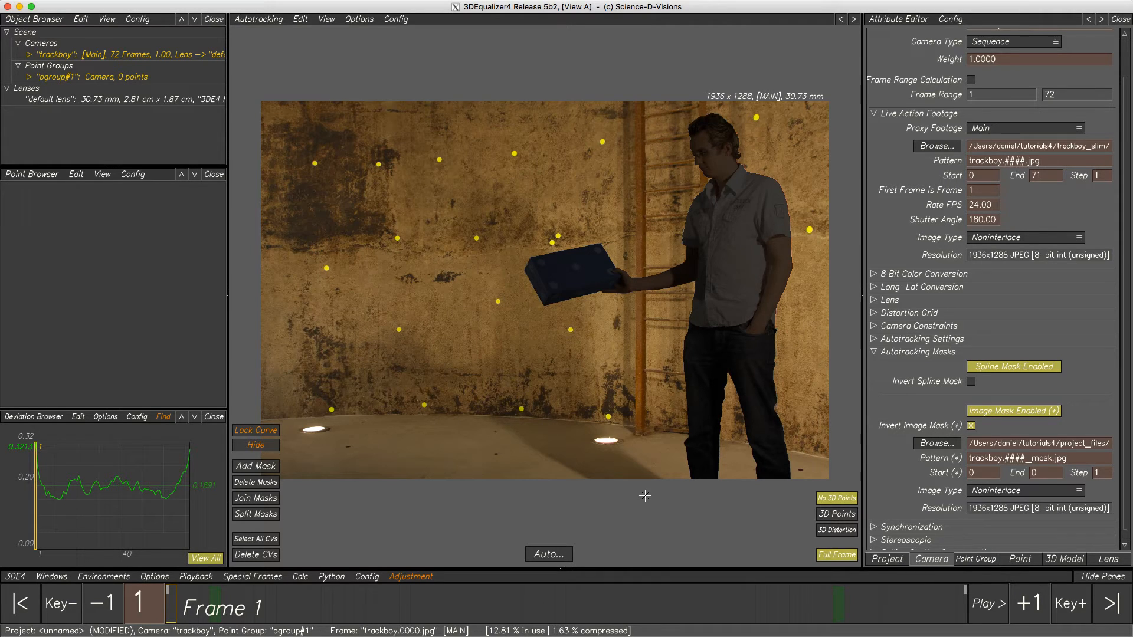
pyautogui.click(1010, 411)
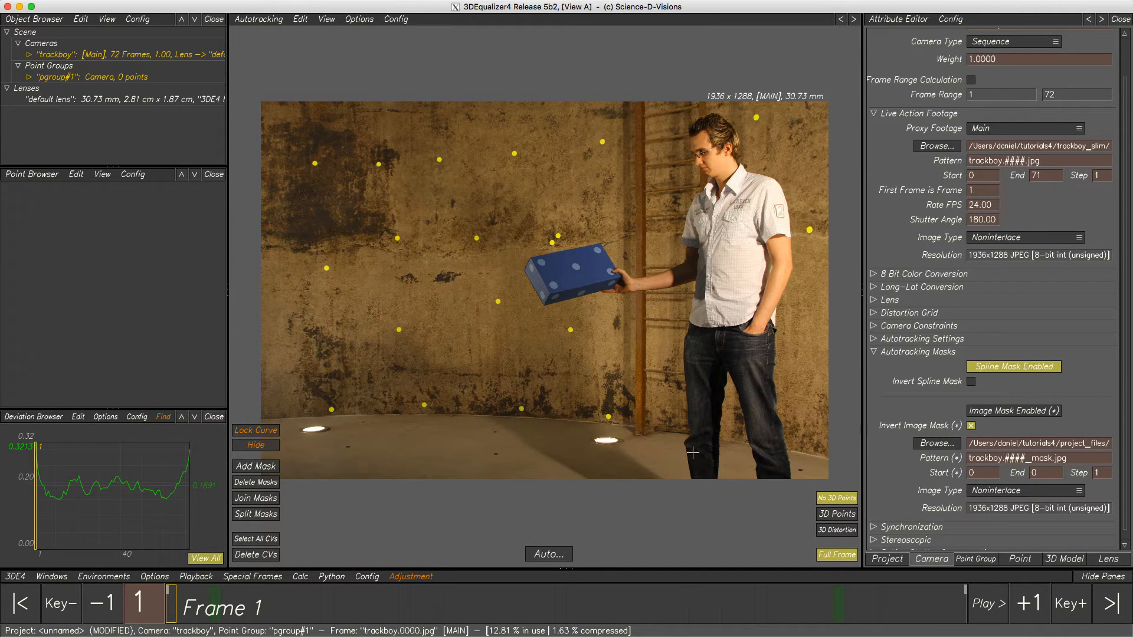
# Add a new spline mask to the footage, invert it and turn the inversion back off
pyautogui.click(247, 466)
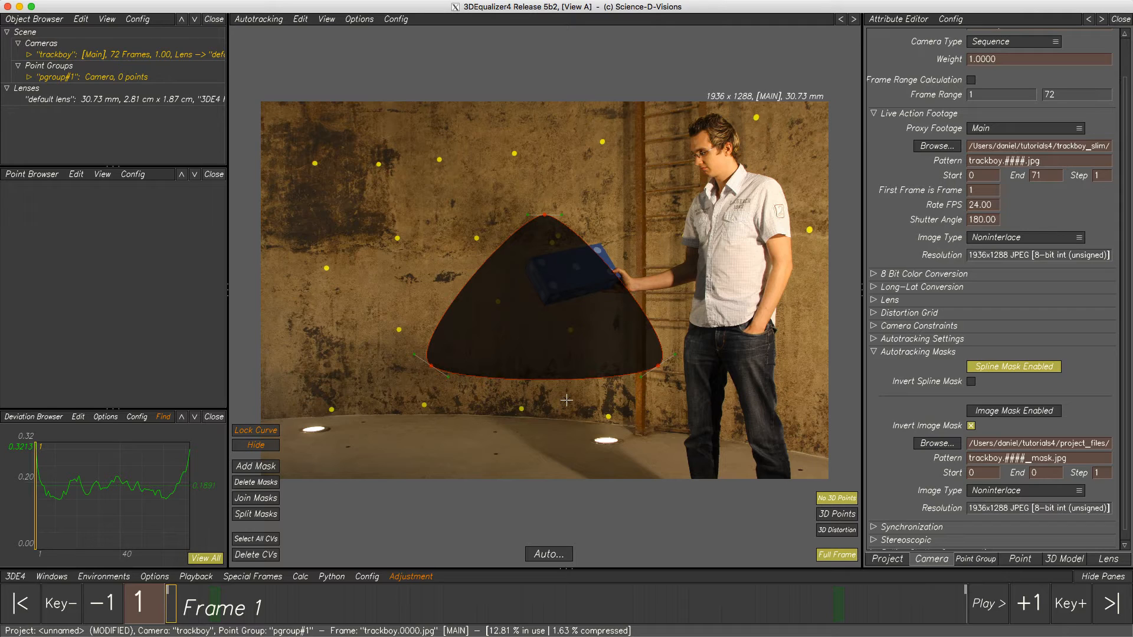
pyautogui.click(971, 381)
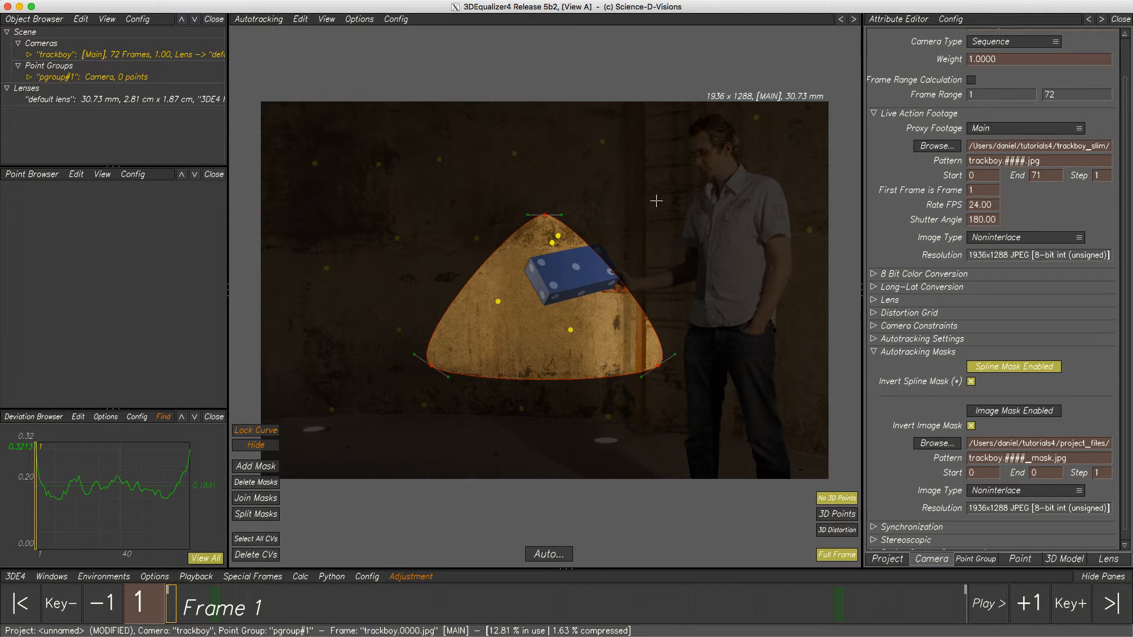
pyautogui.click(971, 383)
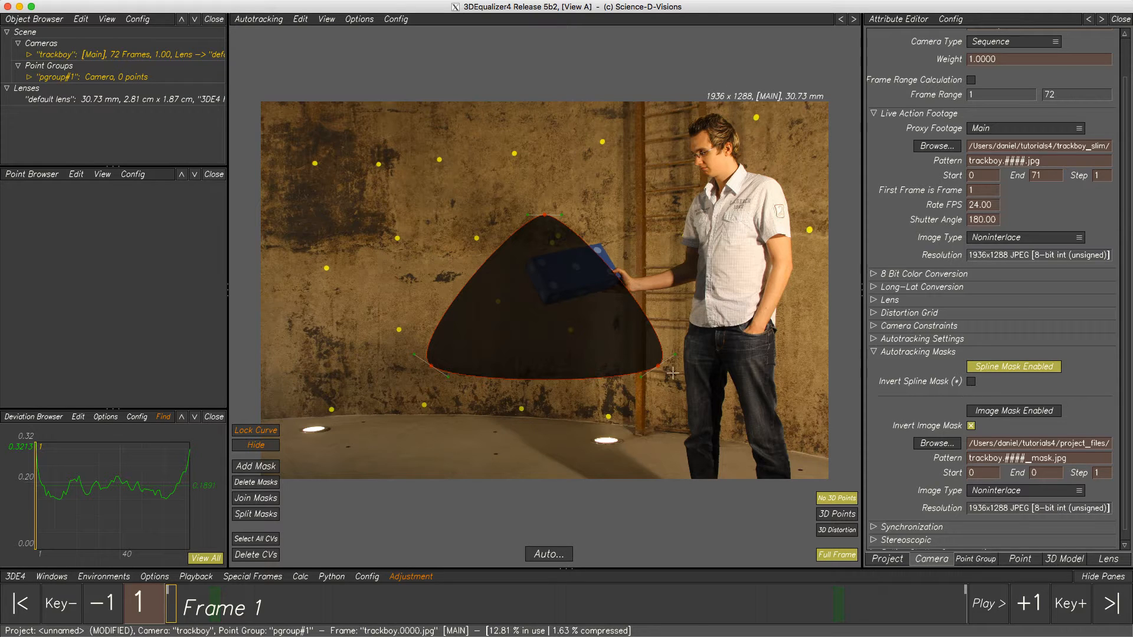
# Select the spline mask's control points singly, additively and by area, then clear the selection
pyautogui.click(431, 369)
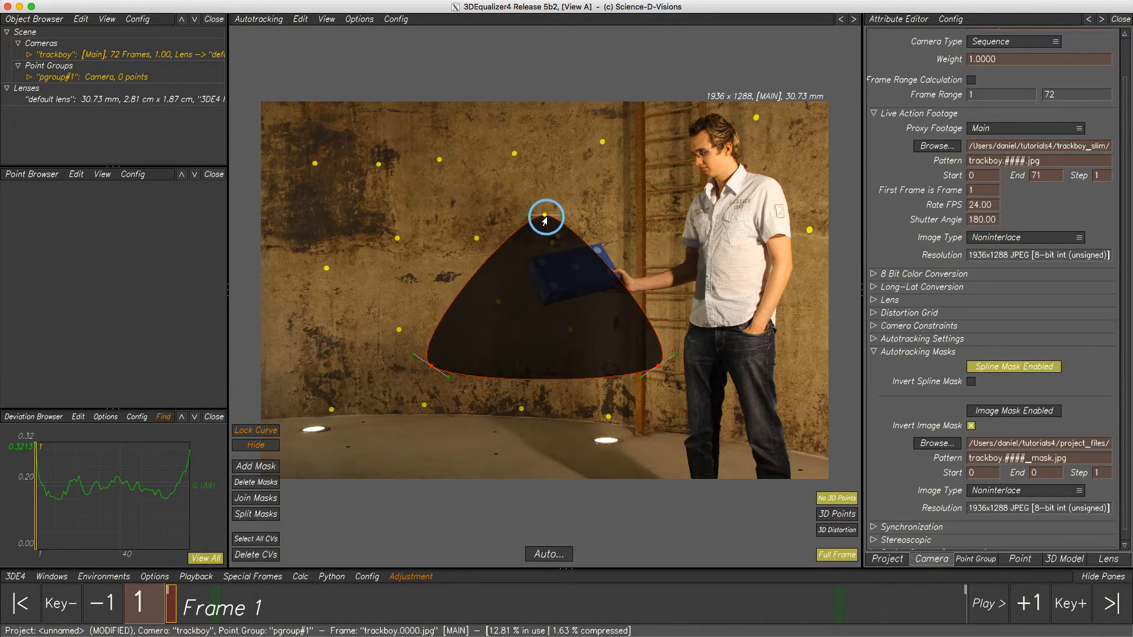
pyautogui.click(657, 367)
pyautogui.keyDown('shift'); pyautogui.click(544, 217); pyautogui.keyUp('shift')
pyautogui.moveTo(570, 176)
pyautogui.keyDown('alt'); pyautogui.mouseDown()
pyautogui.moveTo(404, 423)
pyautogui.moveTo(472, 345)
pyautogui.moveTo(628, 329)
pyautogui.mouseUp(); pyautogui.keyUp('alt')
pyautogui.keyDown('alt'); pyautogui.keyDown('shift'); pyautogui.moveTo(374, 182); pyautogui.dragTo(681, 392); pyautogui.keyUp('shift'); pyautogui.keyUp('alt')
# Move the mask's top control point up to the wall marker and reposition the two lower control points together
pyautogui.moveTo(544, 215); pyautogui.dragTo(515, 154)
pyautogui.moveTo(431, 356); pyautogui.dragTo(475, 388)
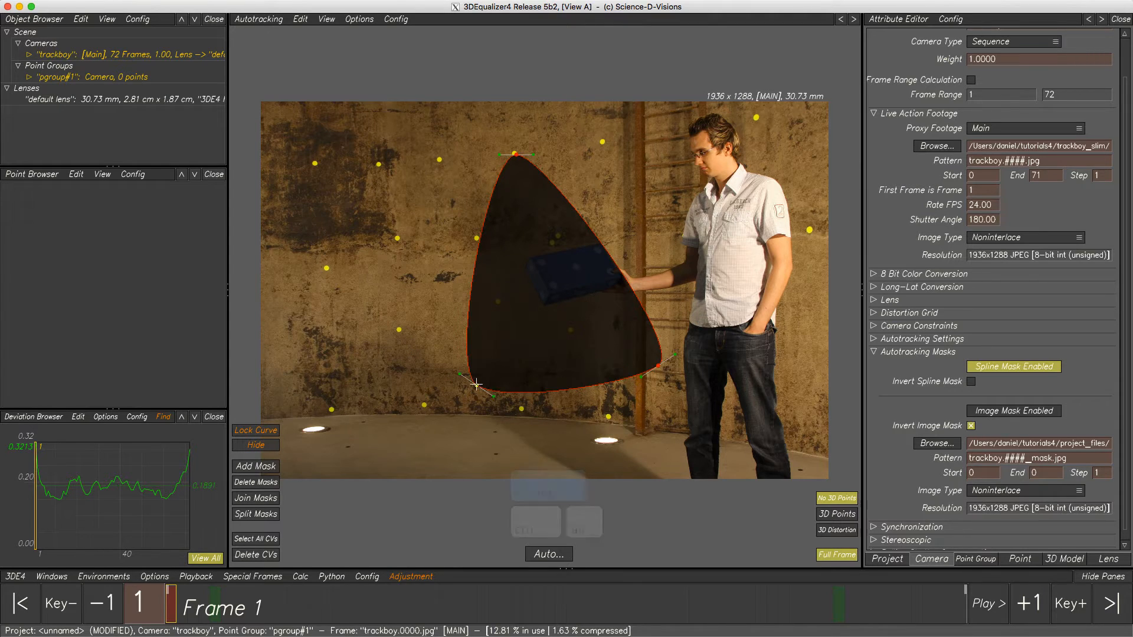
pyautogui.keyDown('shift'); pyautogui.click(659, 367); pyautogui.keyUp('shift')
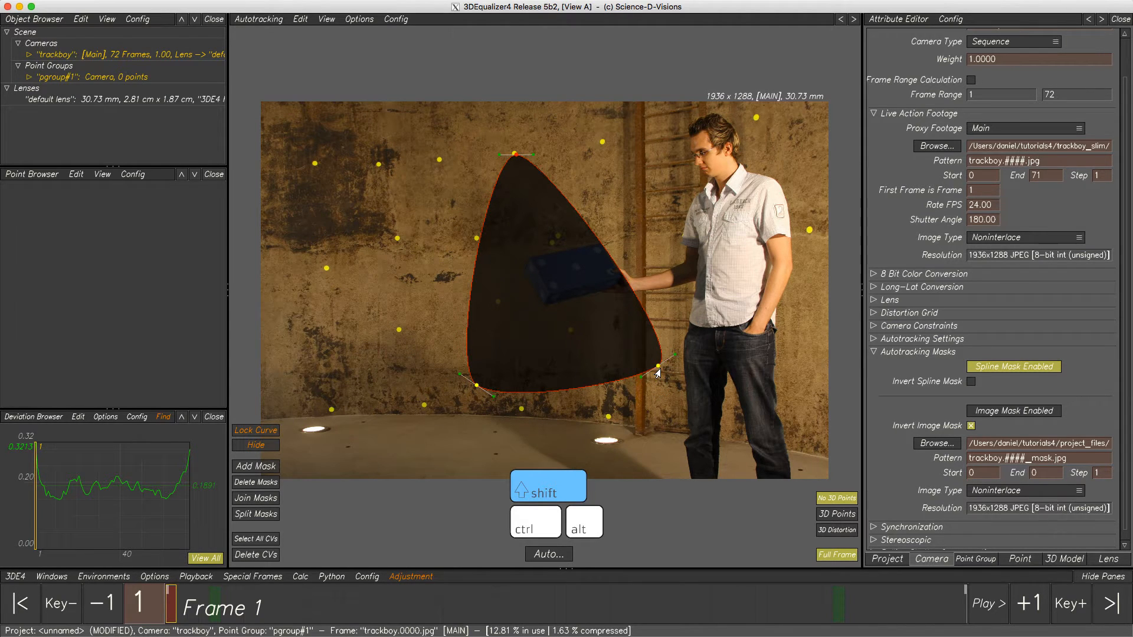
pyautogui.keyDown('shift'); pyautogui.moveTo(659, 373); pyautogui.dragTo(617, 383); pyautogui.keyUp('shift')
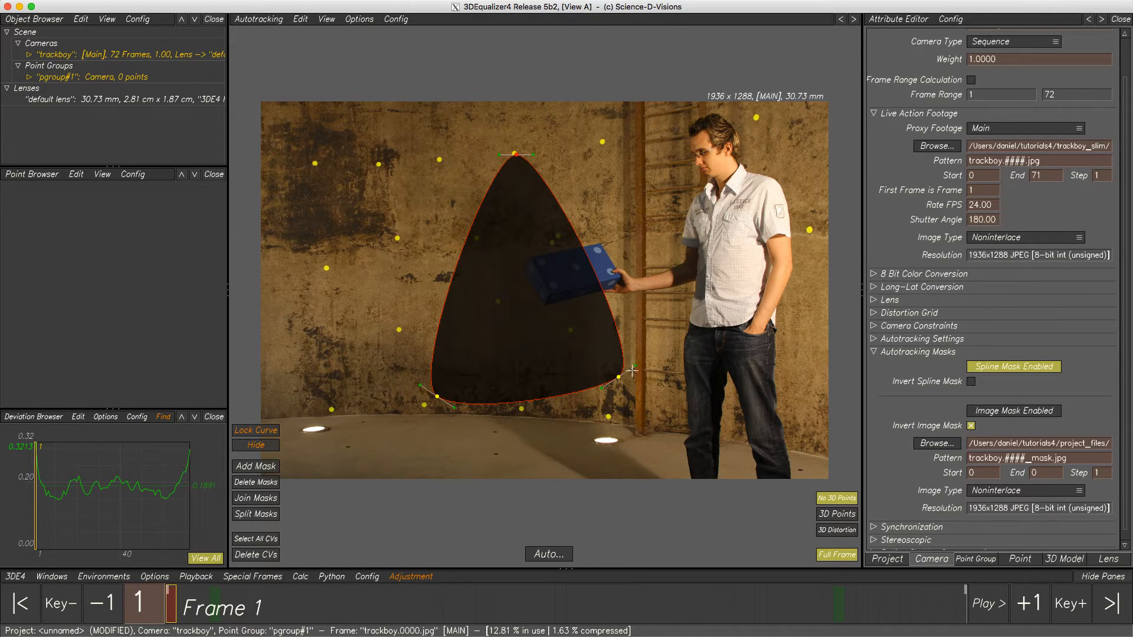
# Reshape the mask curve by adjusting the tangents of both lower control points and the top control point
pyautogui.moveTo(632, 370); pyautogui.dragTo(659, 283)
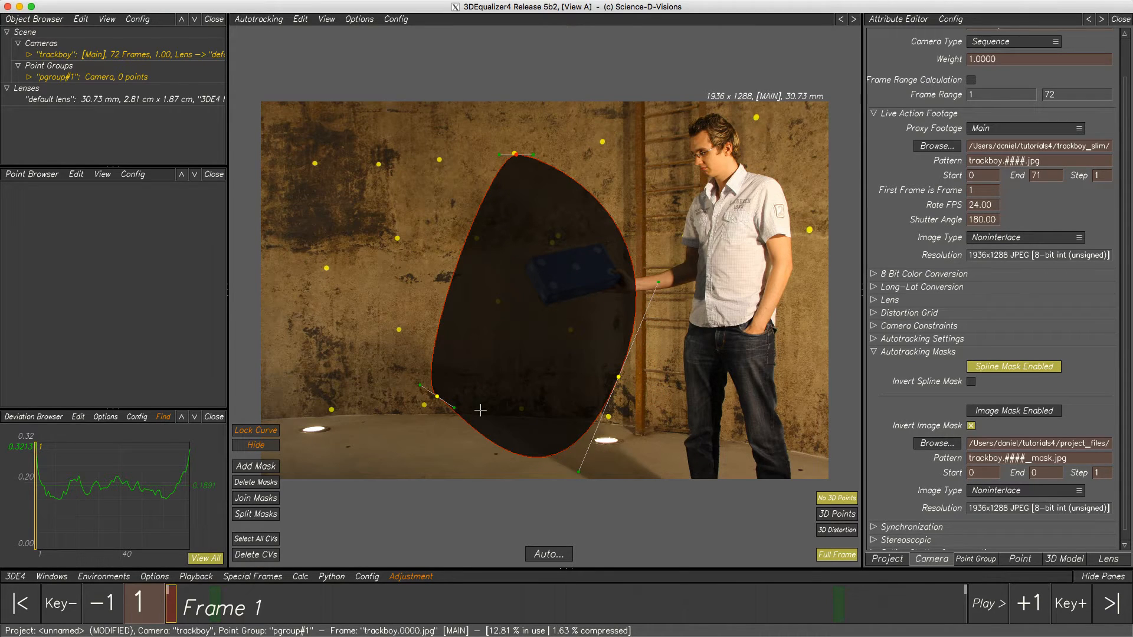
pyautogui.moveTo(455, 408); pyautogui.dragTo(470, 375)
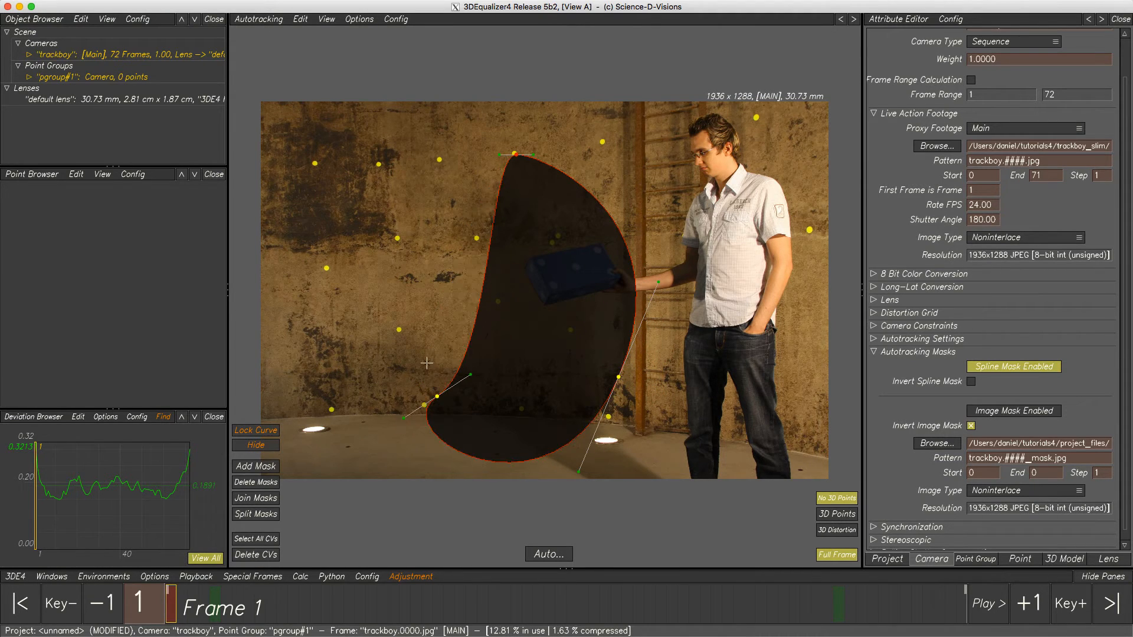
pyautogui.moveTo(499, 155); pyautogui.dragTo(450, 175)
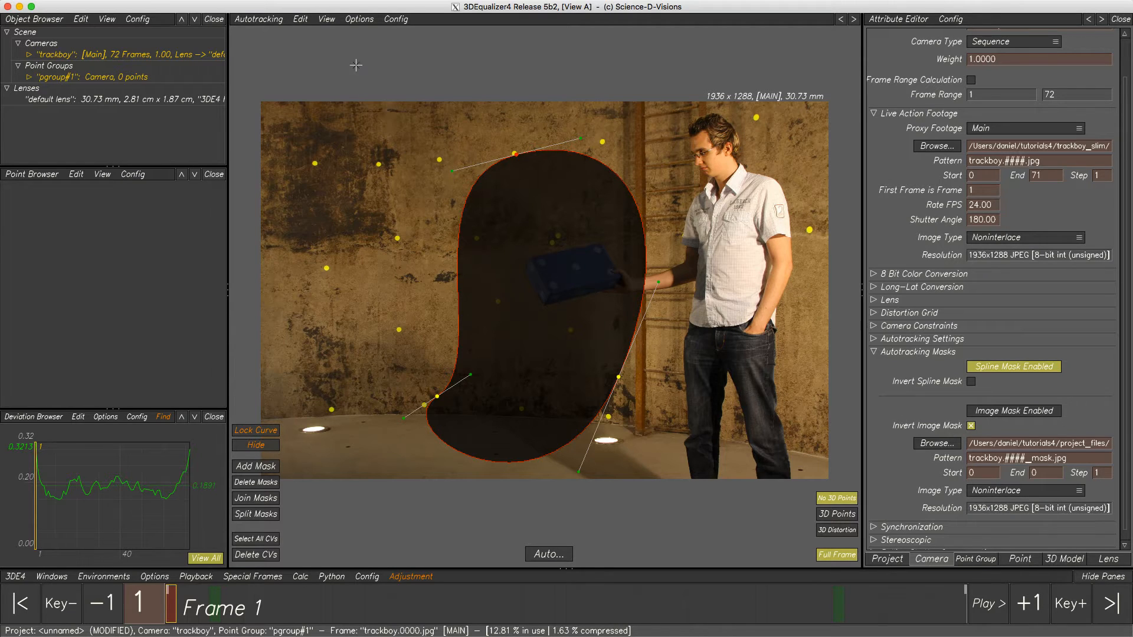
# Toggle the two lower control points of the mask to linear and back to spline
pyautogui.click(301, 19)
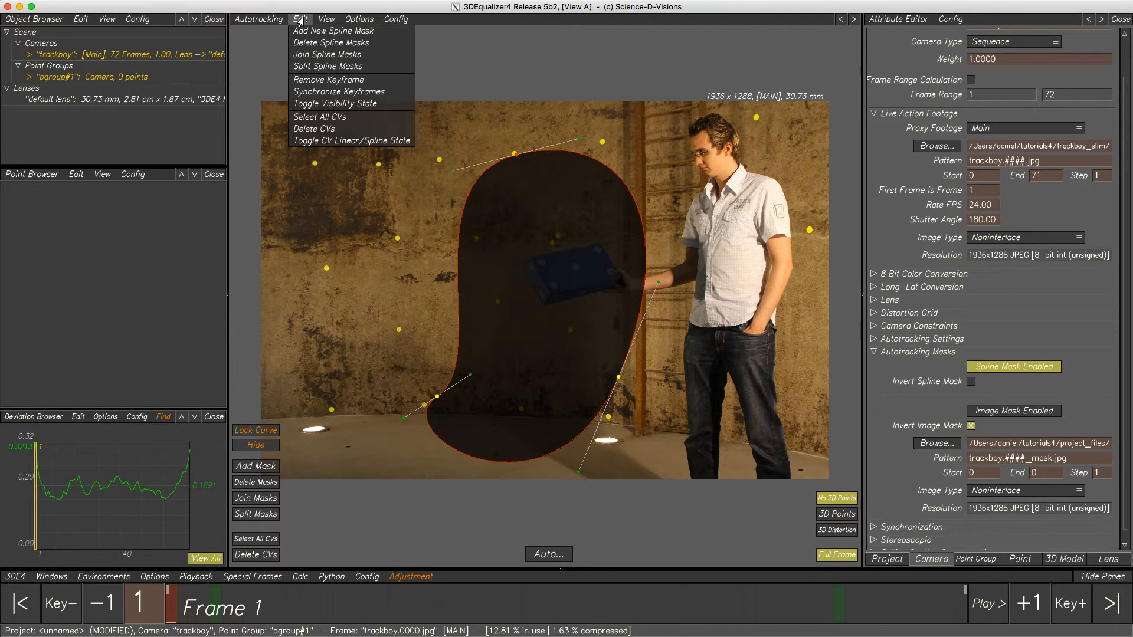
pyautogui.click(318, 141)
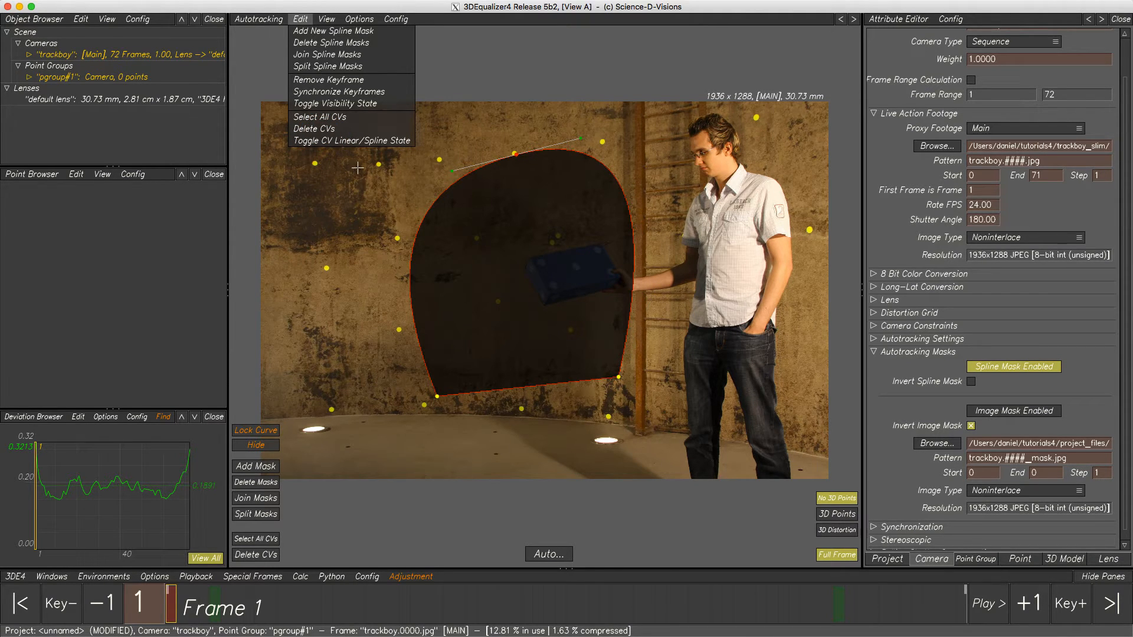
pyautogui.click(337, 142)
pyautogui.click(298, 21)
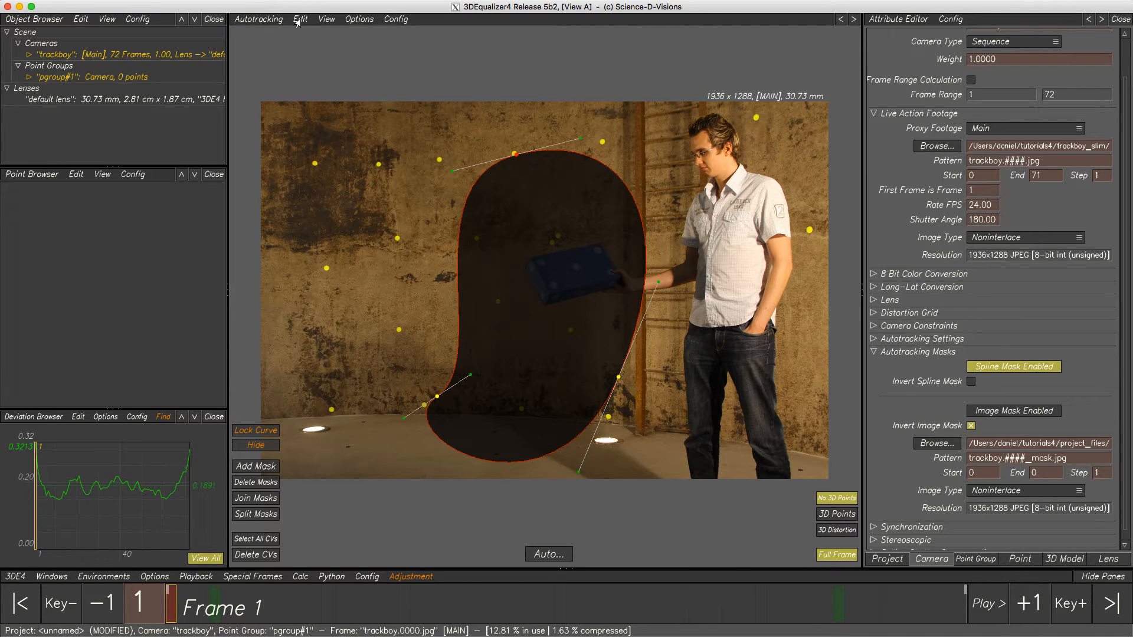
# Insert four mask control points: on the wall to the left, at the actor's head, on the blue box and just above the floor
pyautogui.press('ctrl')
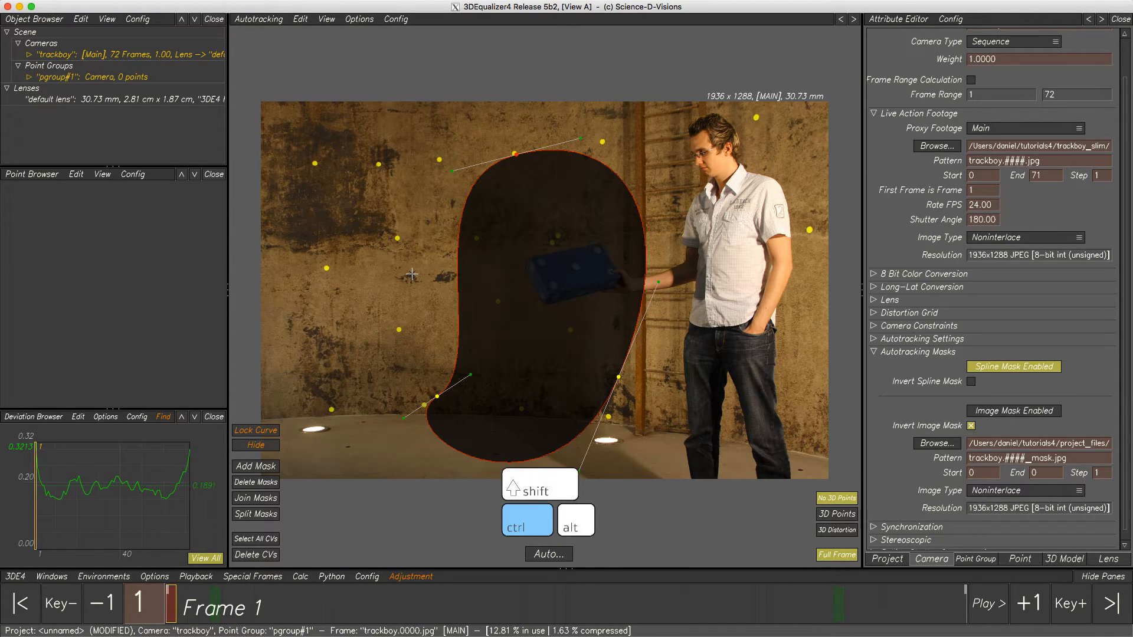
pyautogui.keyDown('ctrl'); pyautogui.click(411, 273); pyautogui.keyUp('ctrl')
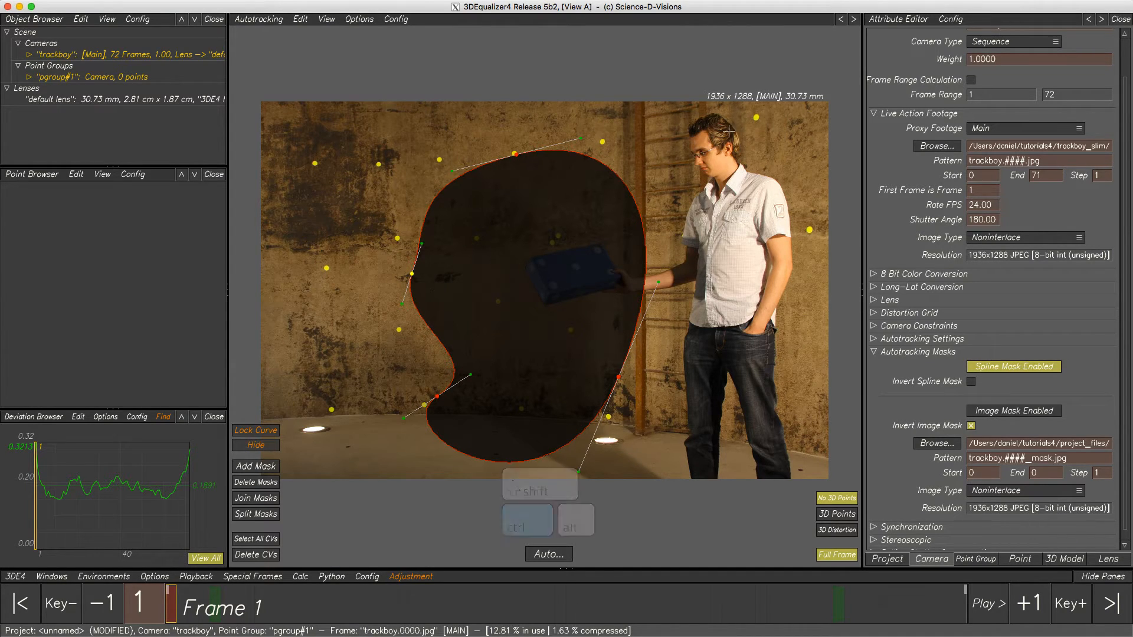
pyautogui.keyDown('ctrl'); pyautogui.click(748, 125); pyautogui.keyUp('ctrl')
pyautogui.keyDown('ctrl'); pyautogui.click(567, 269); pyautogui.keyUp('ctrl')
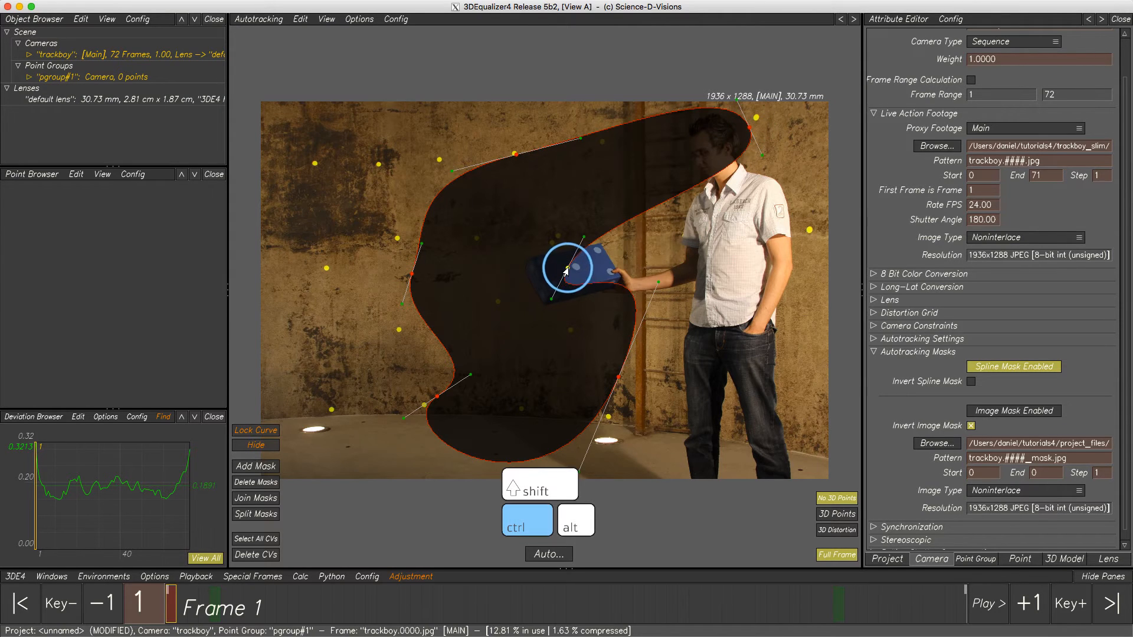
pyautogui.keyDown('ctrl'); pyautogui.click(519, 399); pyautogui.keyUp('ctrl')
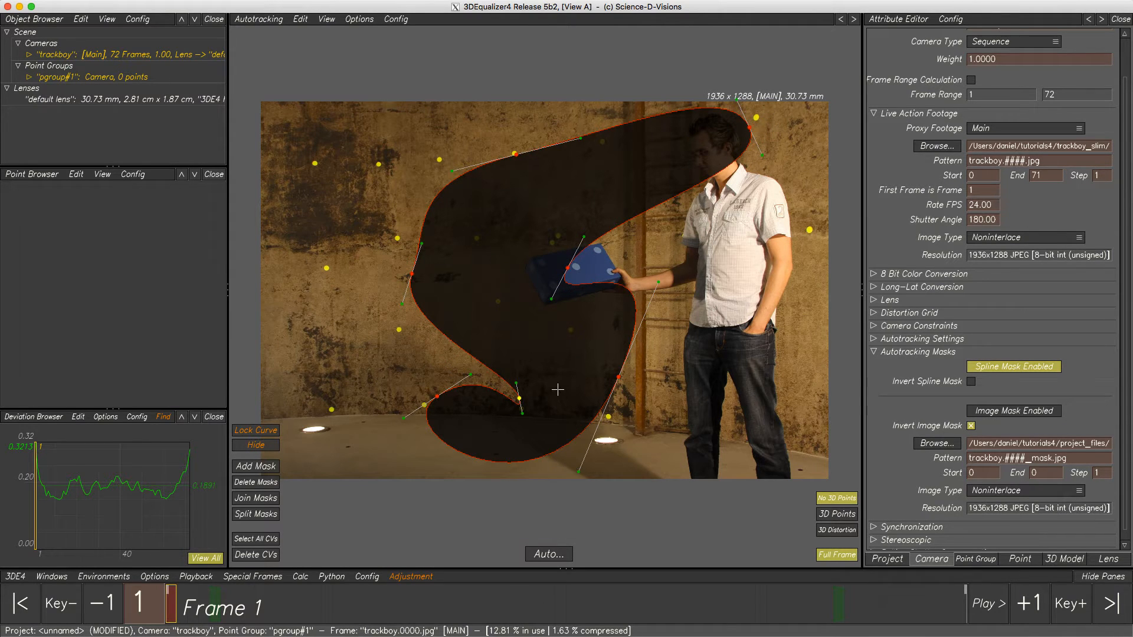
# Delete the control point at the actor's head, then select the three lower control points together and delete them
pyautogui.click(750, 126)
pyautogui.click(255, 558)
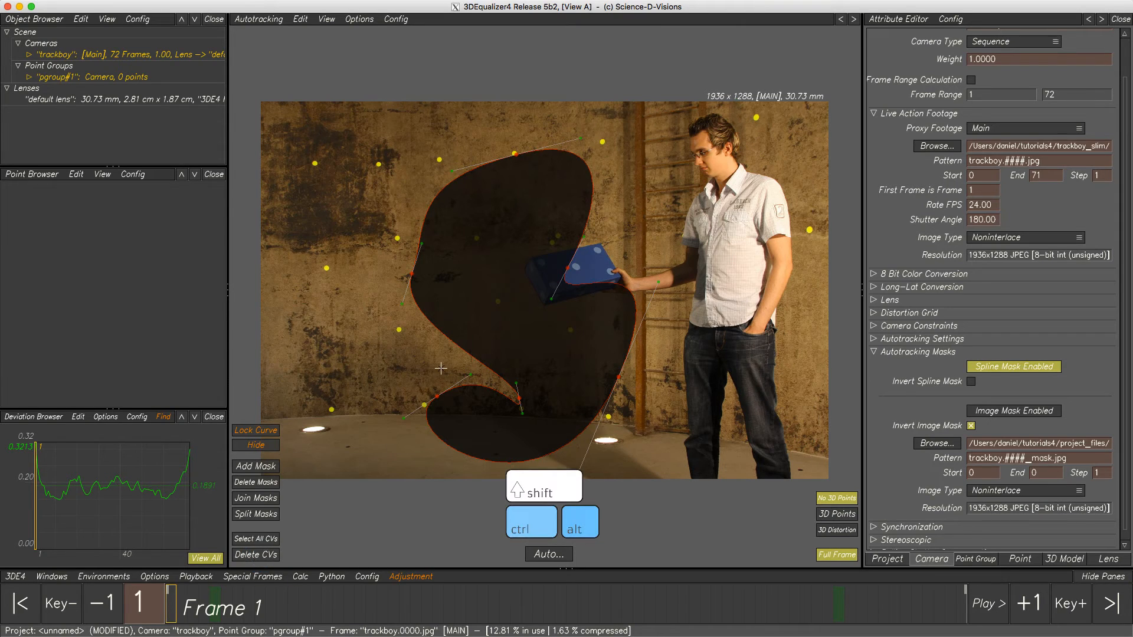
pyautogui.moveTo(441, 364)
pyautogui.keyDown('ctrl'); pyautogui.keyDown('alt'); pyautogui.mouseDown()
pyautogui.moveTo(431, 416)
pyautogui.moveTo(577, 402)
pyautogui.moveTo(613, 322)
pyautogui.mouseUp(); pyautogui.keyUp('alt'); pyautogui.keyUp('ctrl')
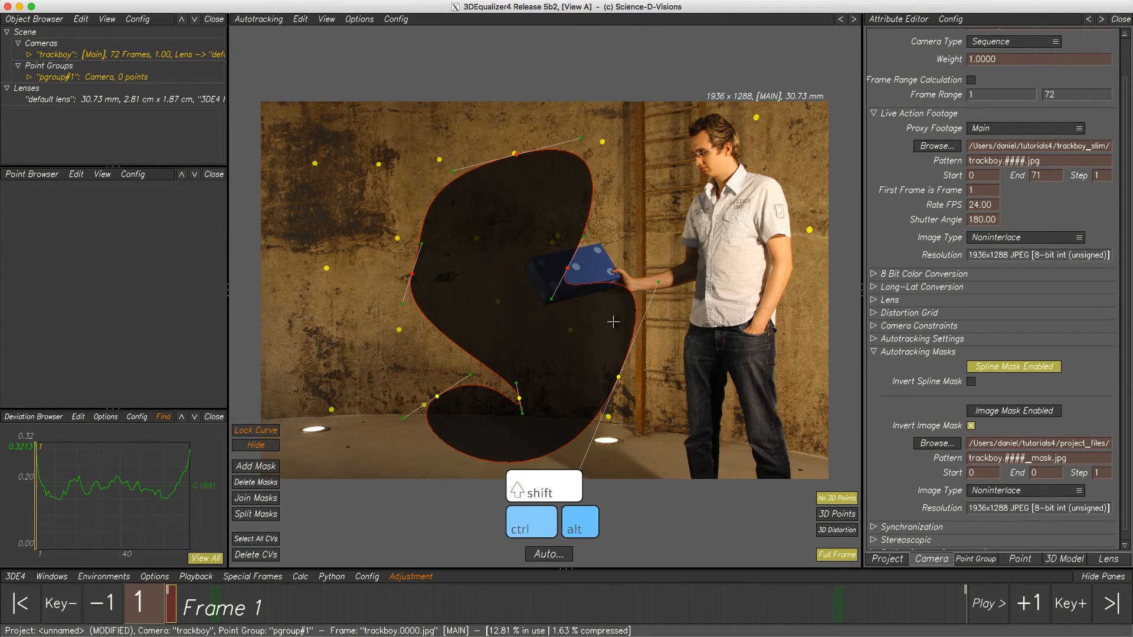
pyautogui.click(260, 556)
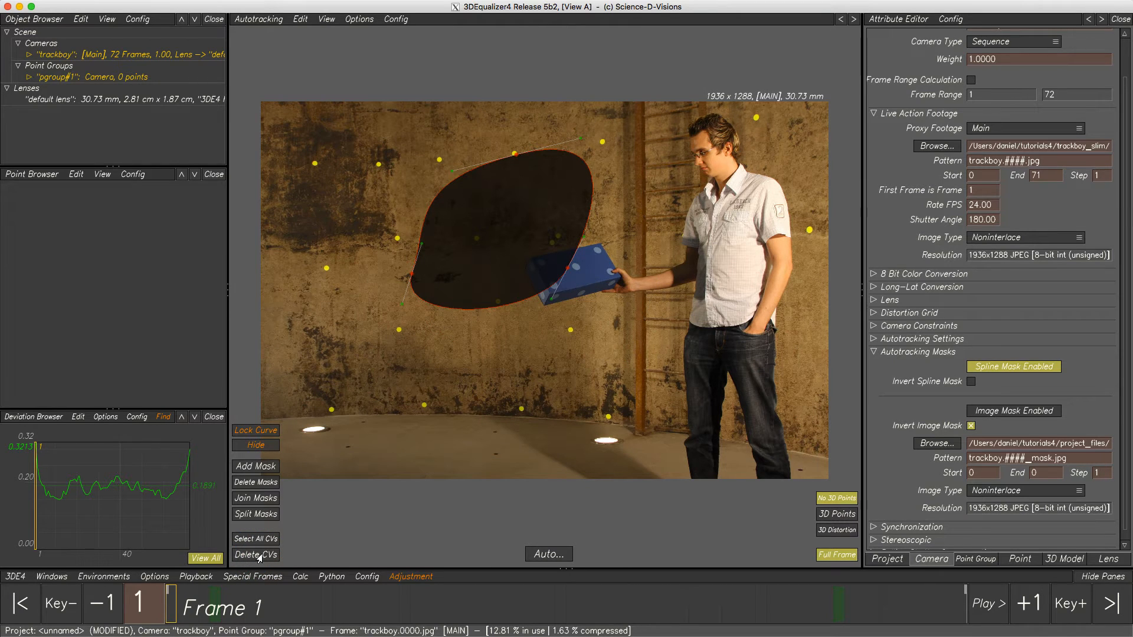
# Expand the trackboy camera in the Object Browser, select its spline mask and delete it
pyautogui.click(411, 273)
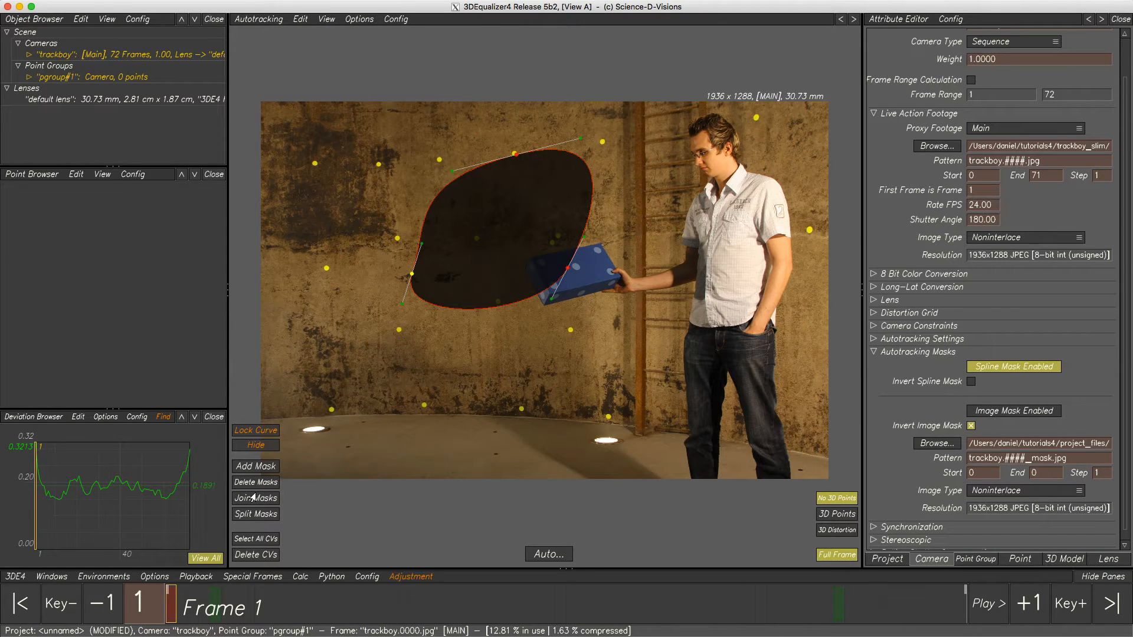
pyautogui.press('alt')
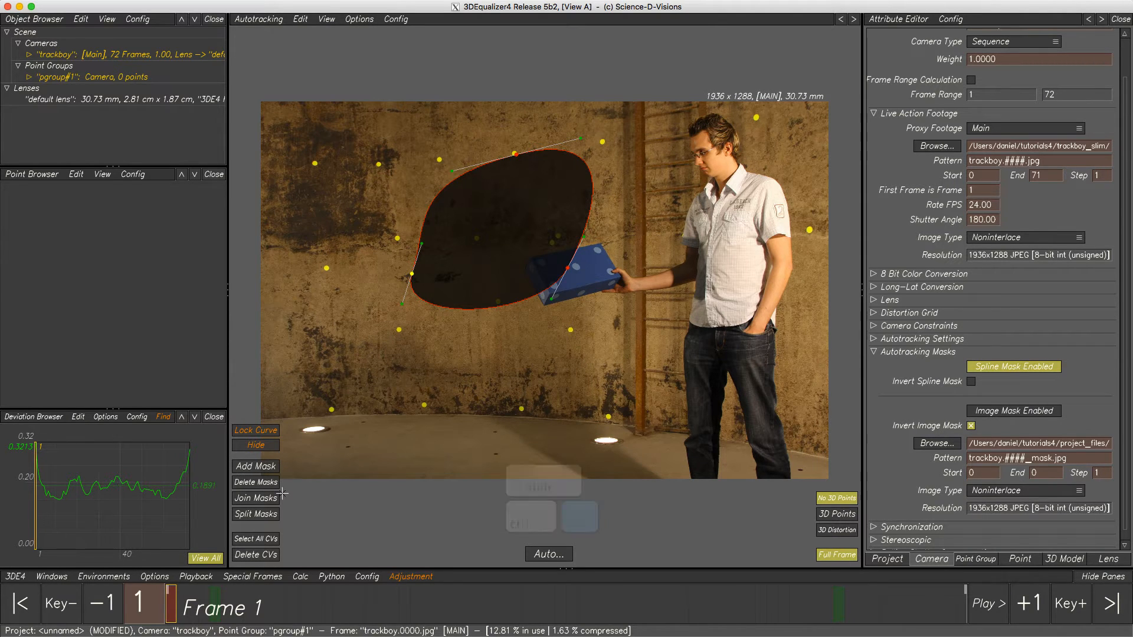
pyautogui.keyDown('alt'); pyautogui.click(341, 378); pyautogui.keyUp('alt')
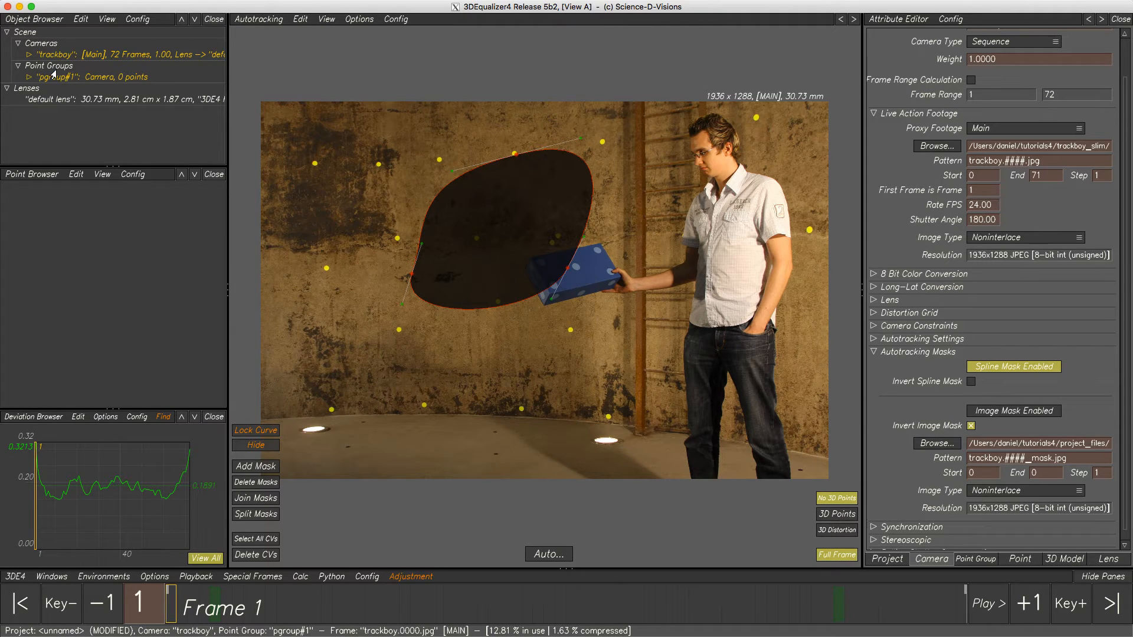
pyautogui.click(29, 54)
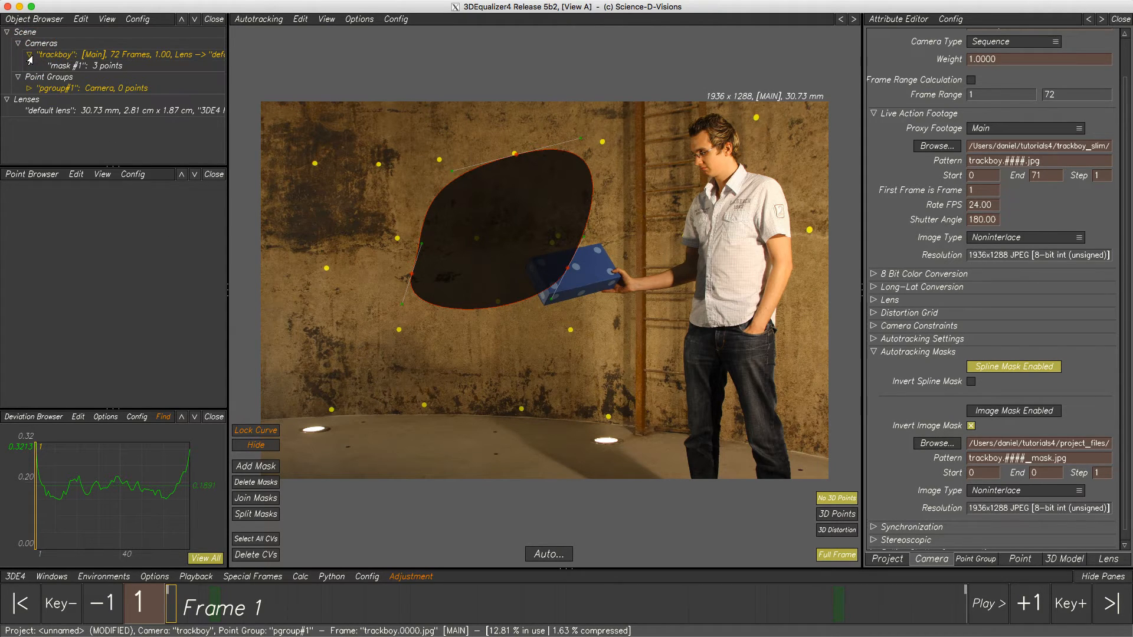
pyautogui.click(84, 66)
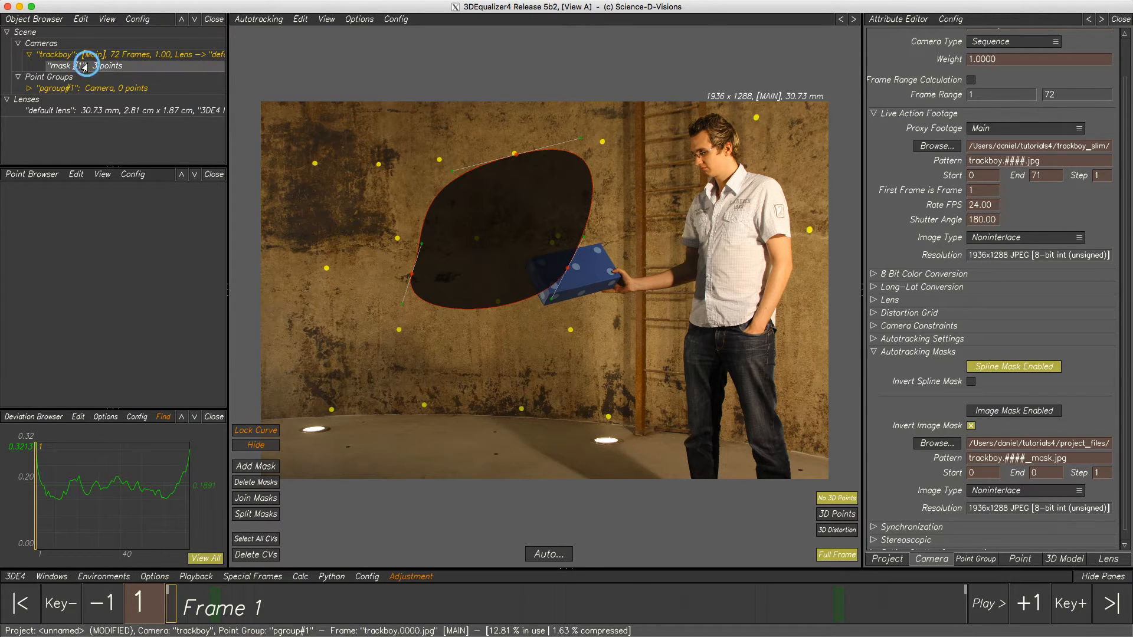
pyautogui.click(250, 483)
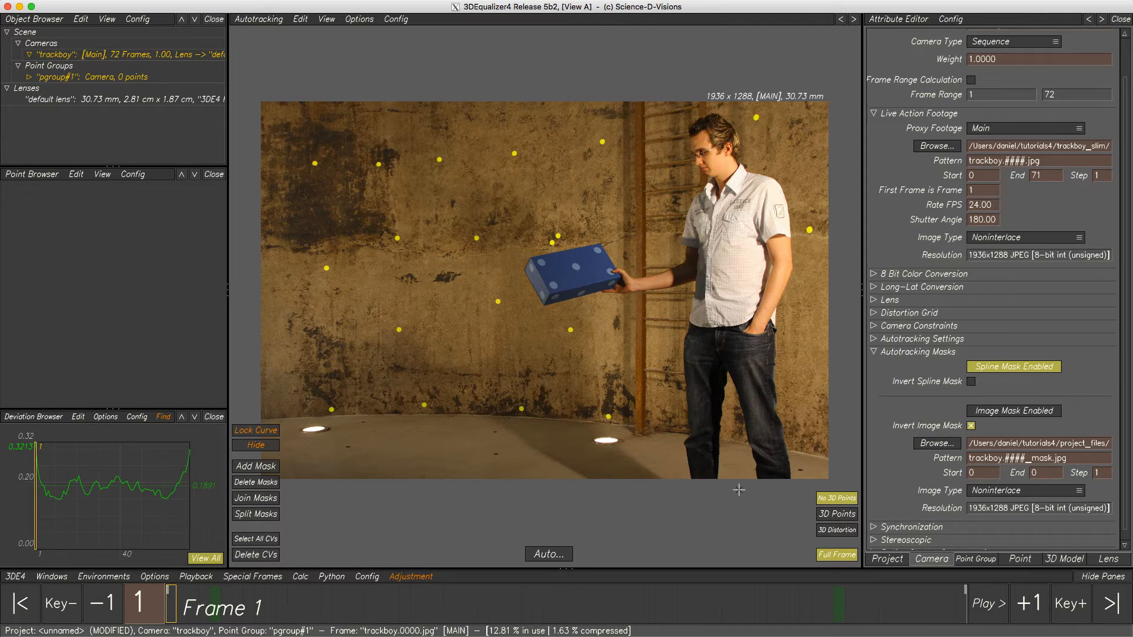
# Add a new spline mask and move its three control points to either side of the actor's feet and above his head
pyautogui.click(256, 467)
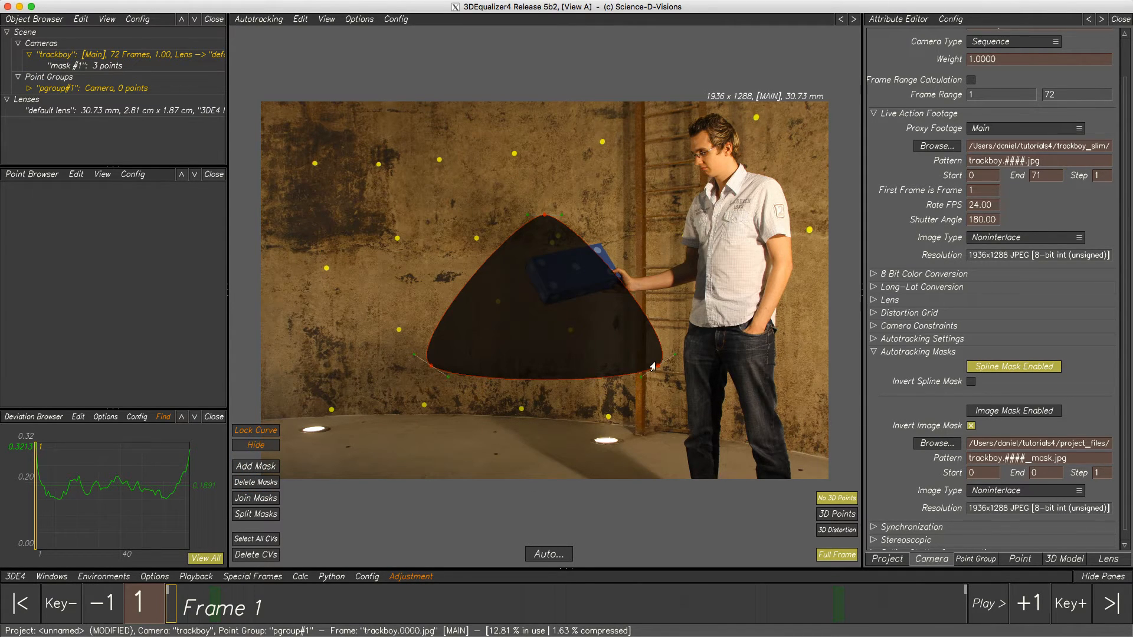
pyautogui.moveTo(658, 366); pyautogui.dragTo(801, 488)
pyautogui.moveTo(431, 365); pyautogui.dragTo(691, 487)
pyautogui.click(701, 502)
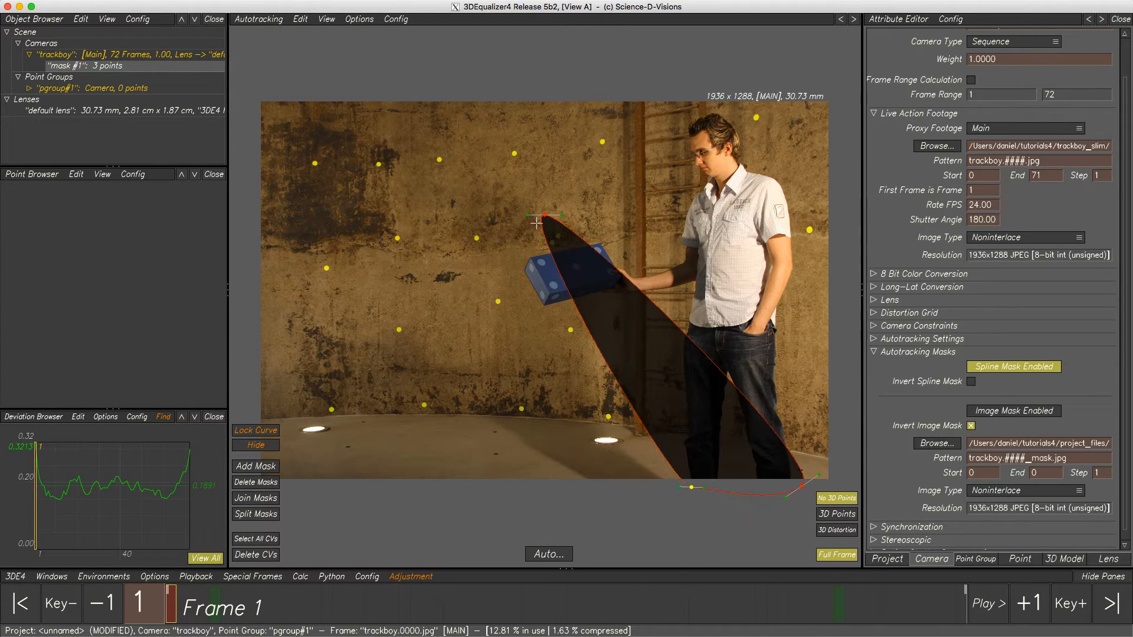
pyautogui.moveTo(543, 216); pyautogui.dragTo(776, 105)
# Insert control points at the actor's head, neck, shoulders, elbow and leg, and fit the mask to his outline in frame 1
pyautogui.keyDown('ctrl'); pyautogui.moveTo(763, 144); pyautogui.dragTo(706, 108); pyautogui.keyUp('ctrl')
pyautogui.keyDown('ctrl'); pyautogui.moveTo(765, 241); pyautogui.dragTo(783, 176); pyautogui.keyUp('ctrl')
pyautogui.moveTo(806, 280)
pyautogui.keyDown('ctrl'); pyautogui.mouseDown()
pyautogui.moveTo(807, 319)
pyautogui.moveTo(797, 273)
pyautogui.mouseUp(); pyautogui.keyUp('ctrl')
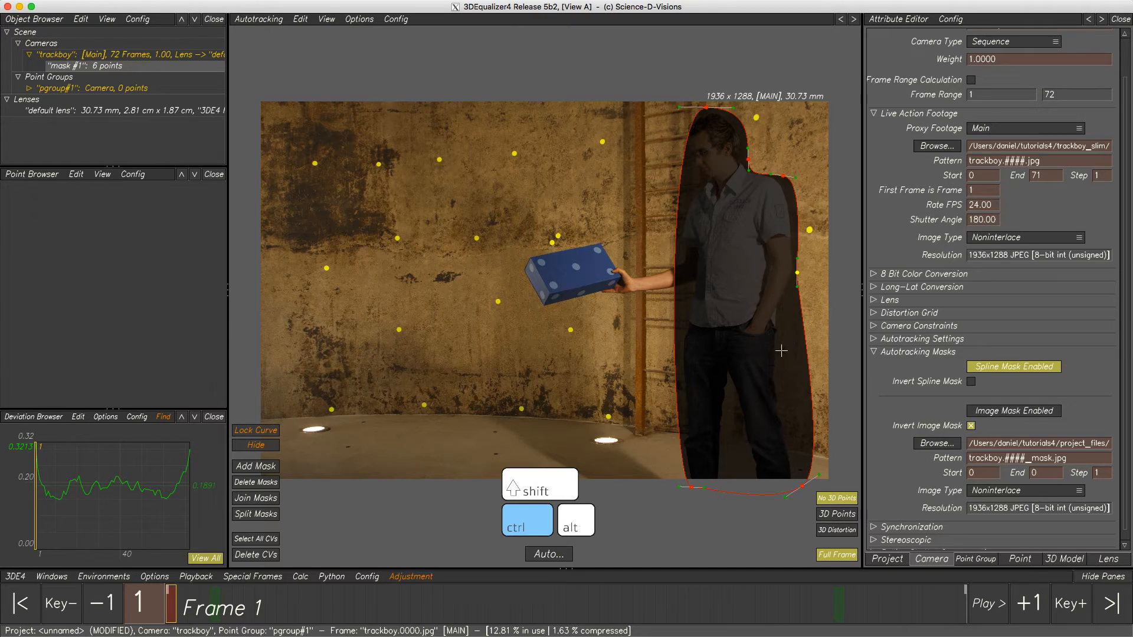
pyautogui.moveTo(779, 348)
pyautogui.keyDown('ctrl'); pyautogui.mouseDown()
pyautogui.moveTo(776, 378)
pyautogui.moveTo(780, 353)
pyautogui.mouseUp(); pyautogui.keyUp('ctrl')
pyautogui.moveTo(811, 482); pyautogui.dragTo(793, 487)
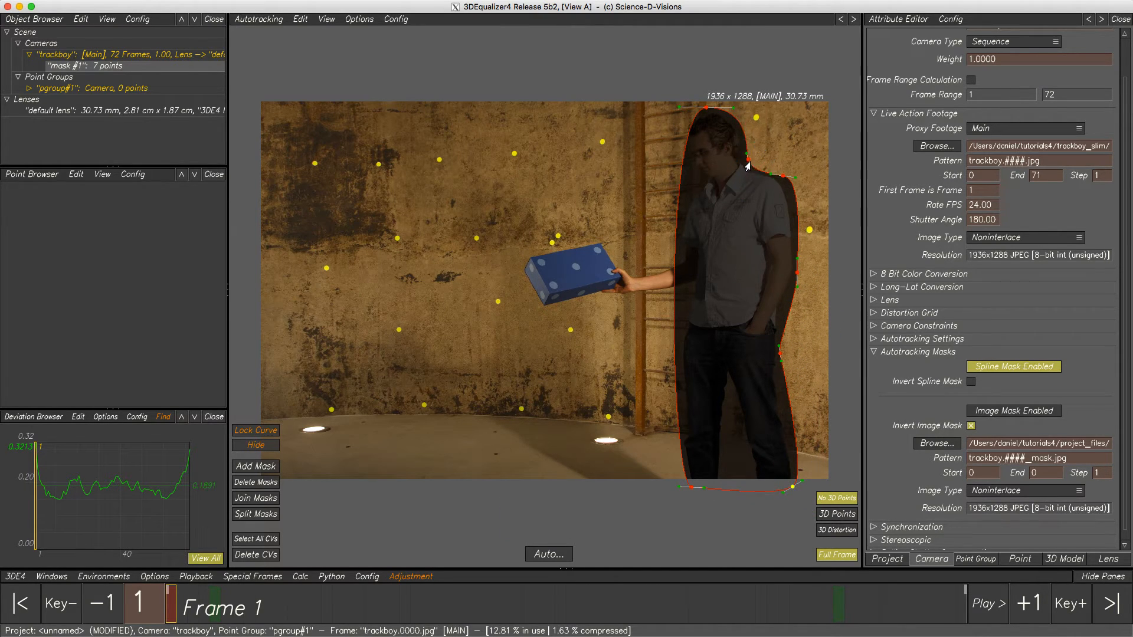
pyautogui.keyDown('ctrl'); pyautogui.moveTo(684, 142); pyautogui.dragTo(683, 171); pyautogui.keyUp('ctrl')
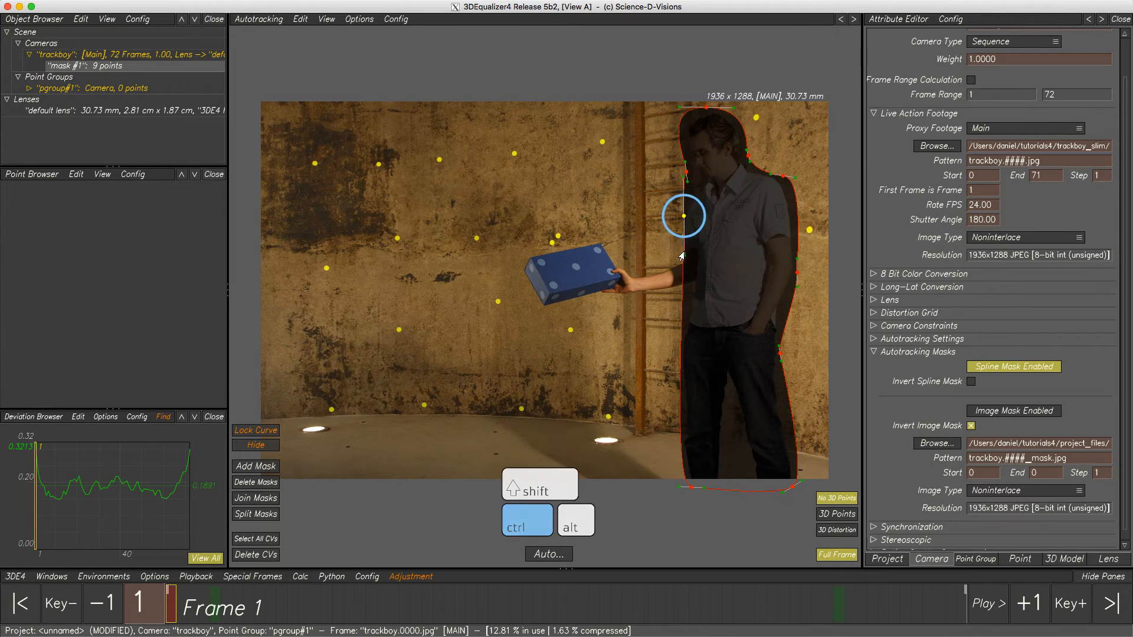
pyautogui.keyDown('ctrl'); pyautogui.moveTo(682, 215); pyautogui.dragTo(678, 215); pyautogui.keyUp('ctrl')
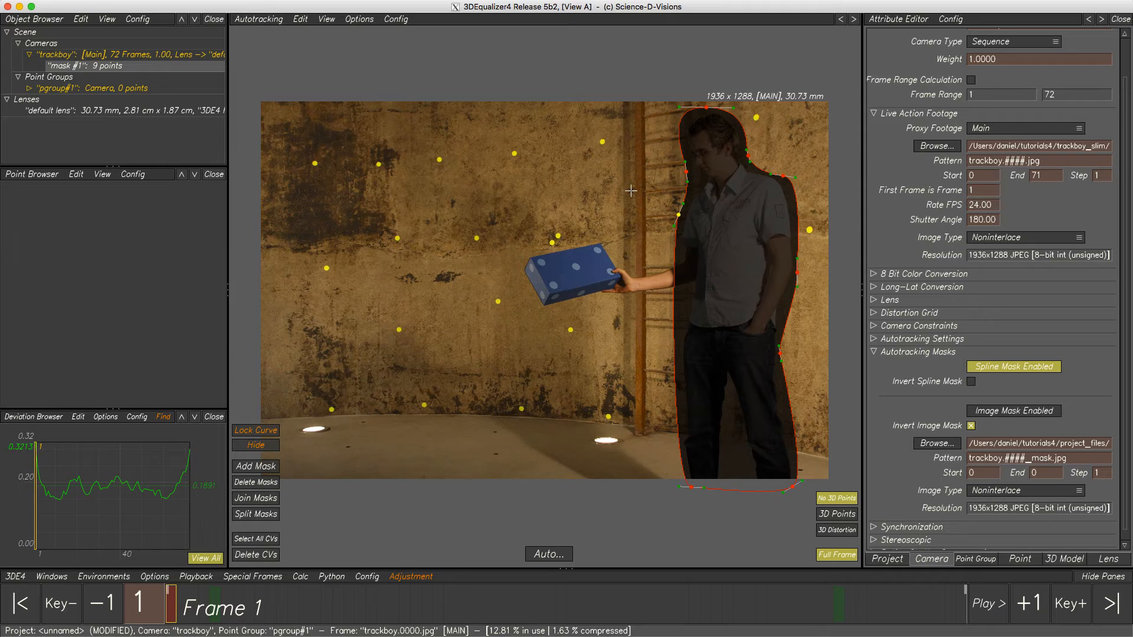
# Keyframe the actor's mask at frame 38 by selecting all its control points and moving the whole shape over him
pyautogui.moveTo(165, 610); pyautogui.dragTo(506, 601)
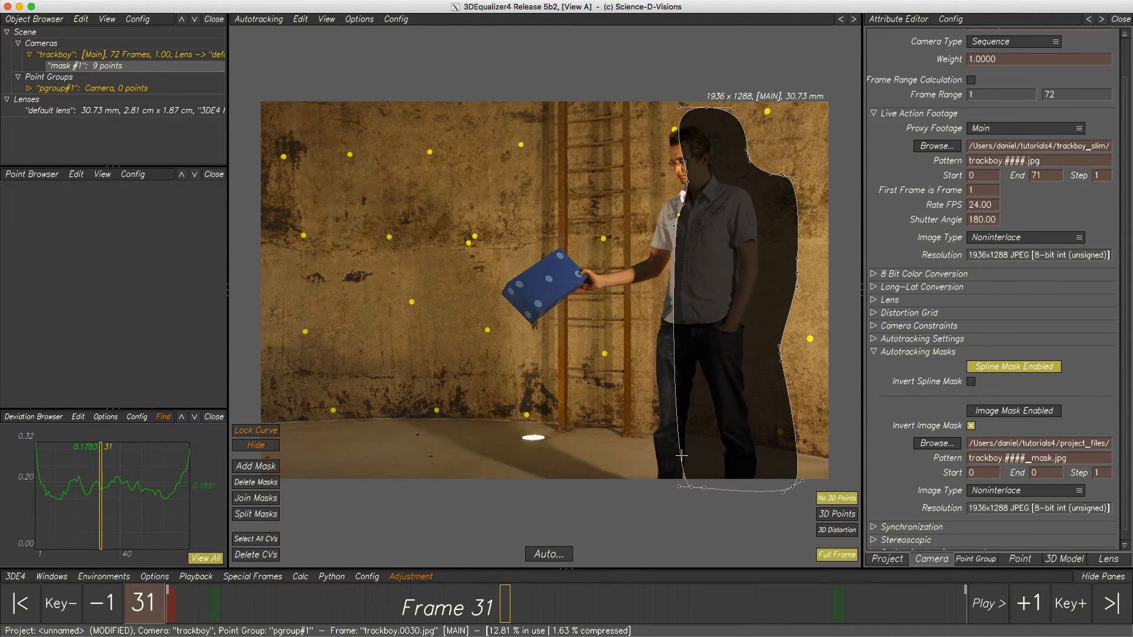
pyautogui.moveTo(506, 602); pyautogui.dragTo(147, 590)
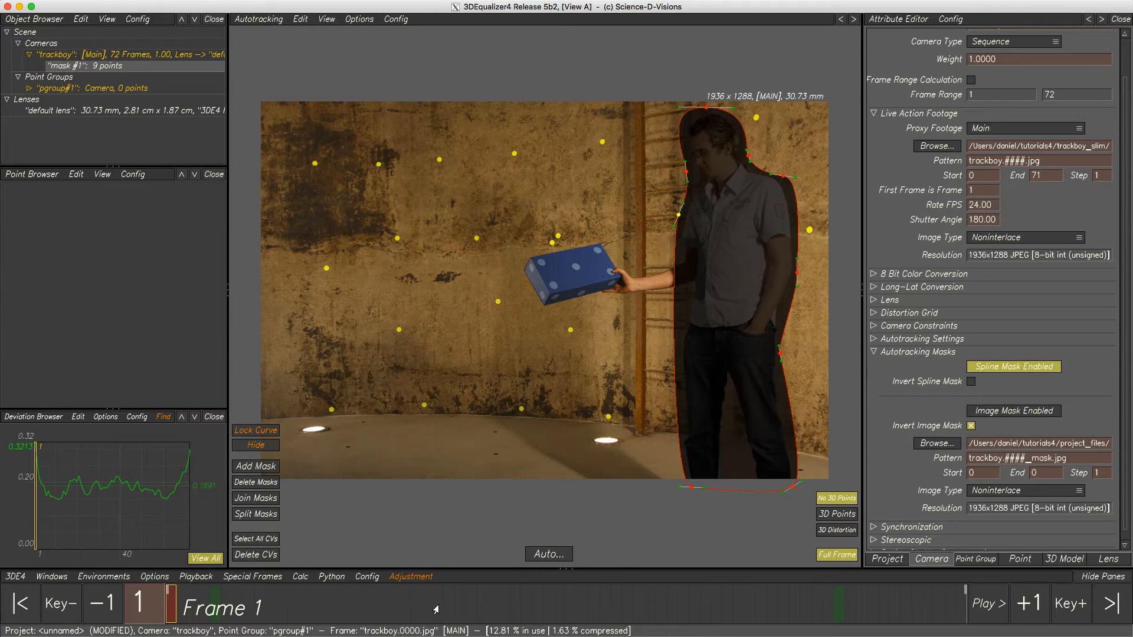
pyautogui.moveTo(469, 609); pyautogui.dragTo(584, 605)
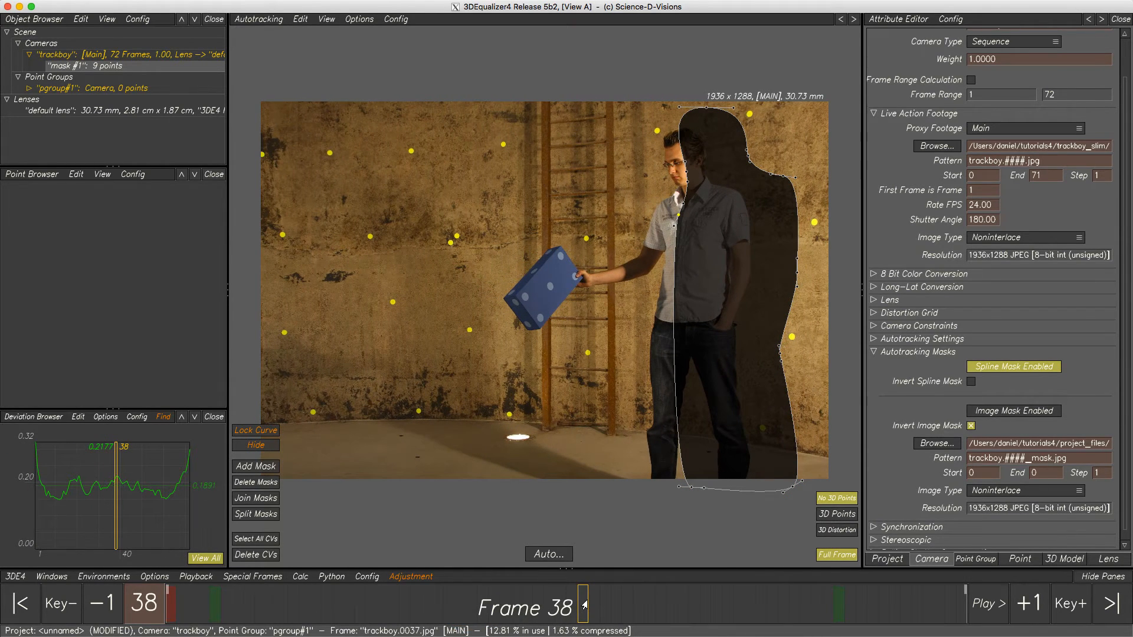
pyautogui.click(255, 539)
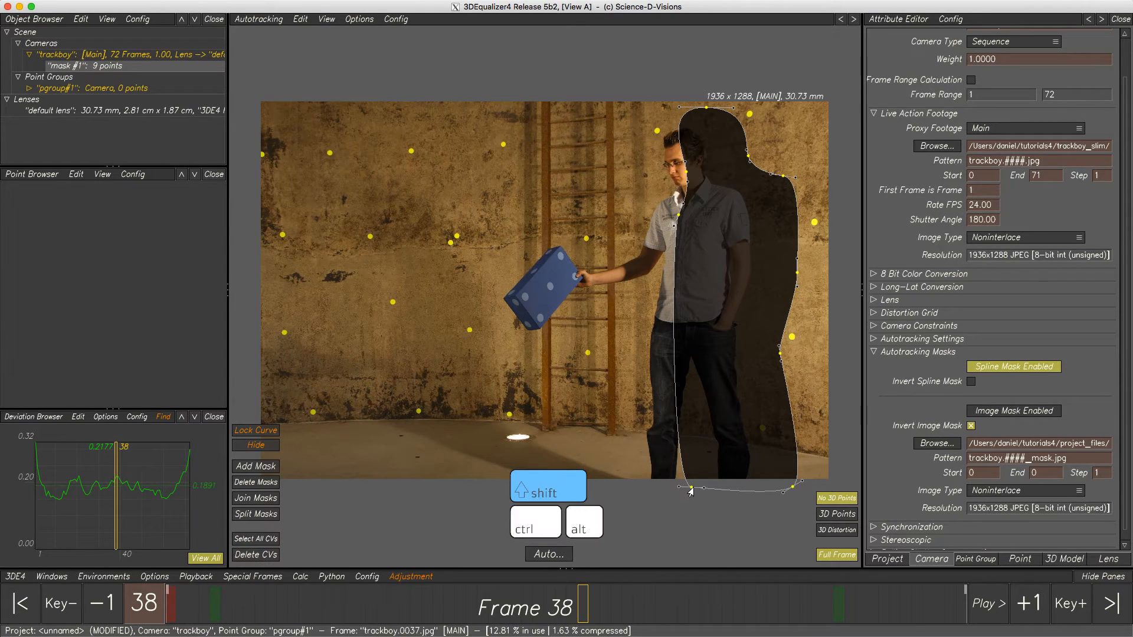
pyautogui.keyDown('shift'); pyautogui.moveTo(691, 490); pyautogui.dragTo(654, 499); pyautogui.keyUp('shift')
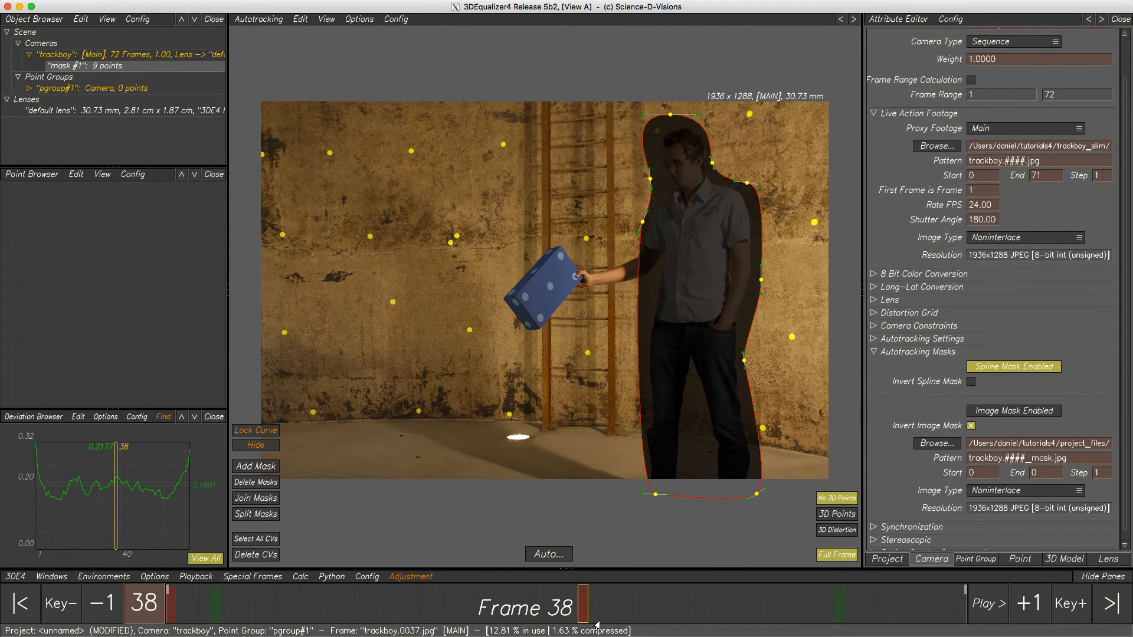
# Keyframe the actor's mask at the last frame, 72, by moving the whole shape over him, then select only its lower corner point beside his feet
pyautogui.keyDown('shift'); pyautogui.click(1098, 602); pyautogui.keyUp('shift')
pyautogui.keyDown('shift'); pyautogui.moveTo(653, 496); pyautogui.dragTo(623, 506); pyautogui.keyUp('shift')
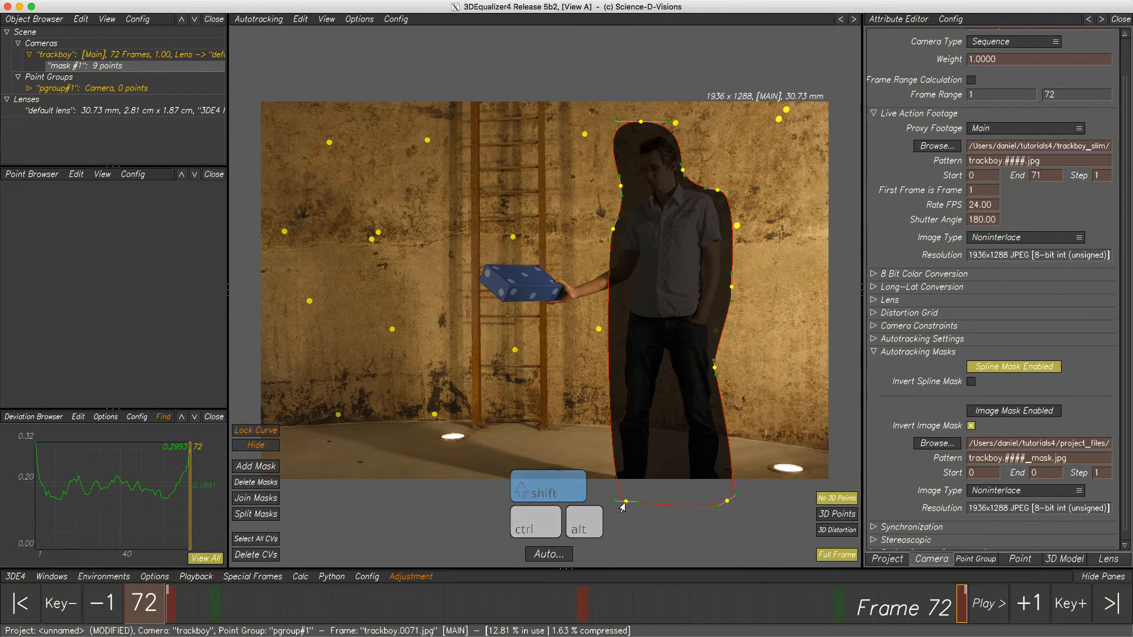
pyautogui.keyDown('alt'); pyautogui.click(519, 495); pyautogui.keyUp('alt')
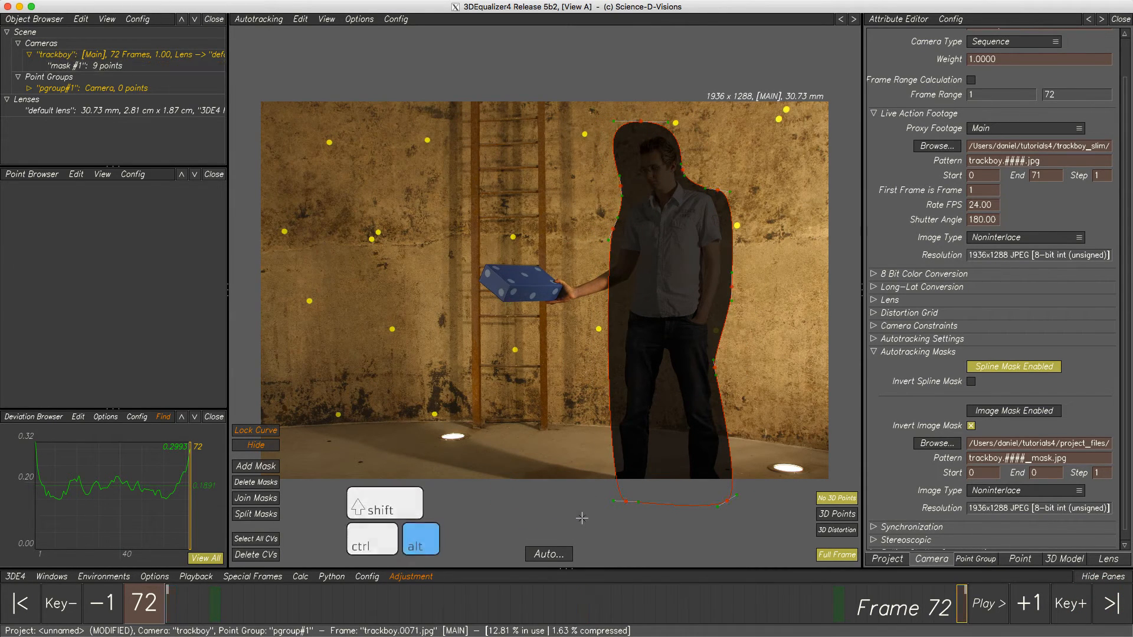
pyautogui.click(625, 501)
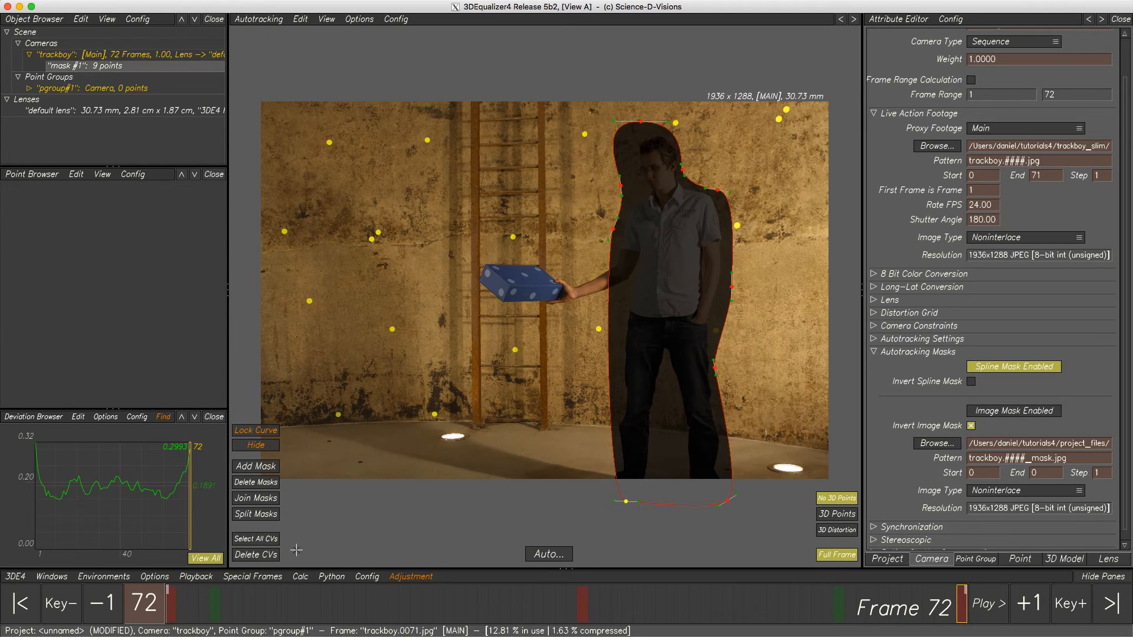
# Play the sequence from frame 1 to check that the animated mask follows the actor
pyautogui.click(30, 614)
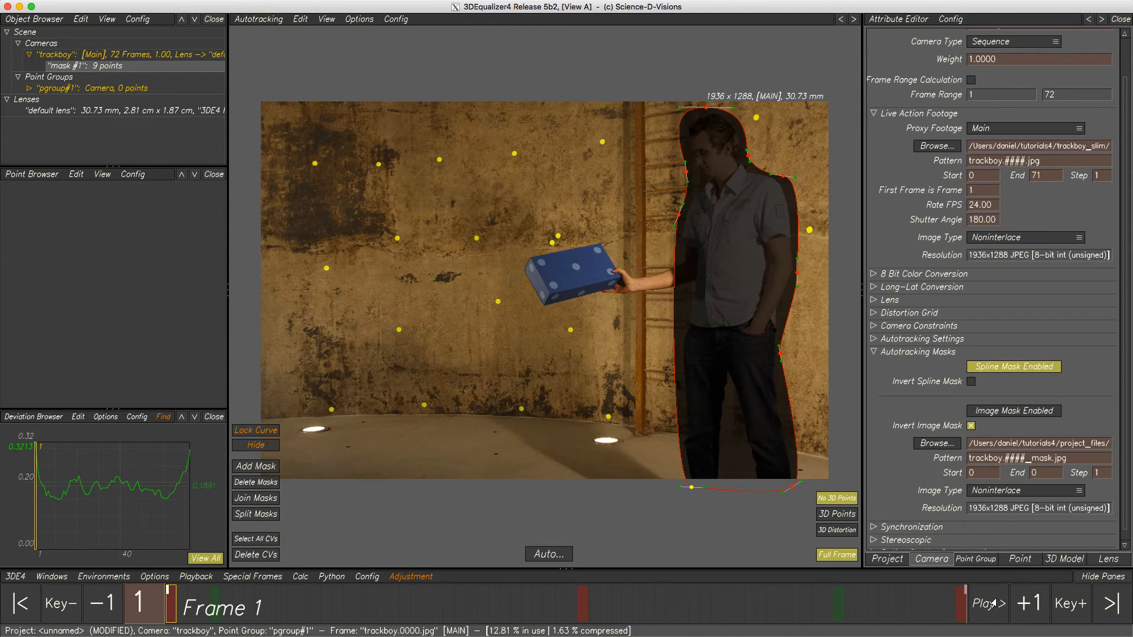
pyautogui.click(993, 604)
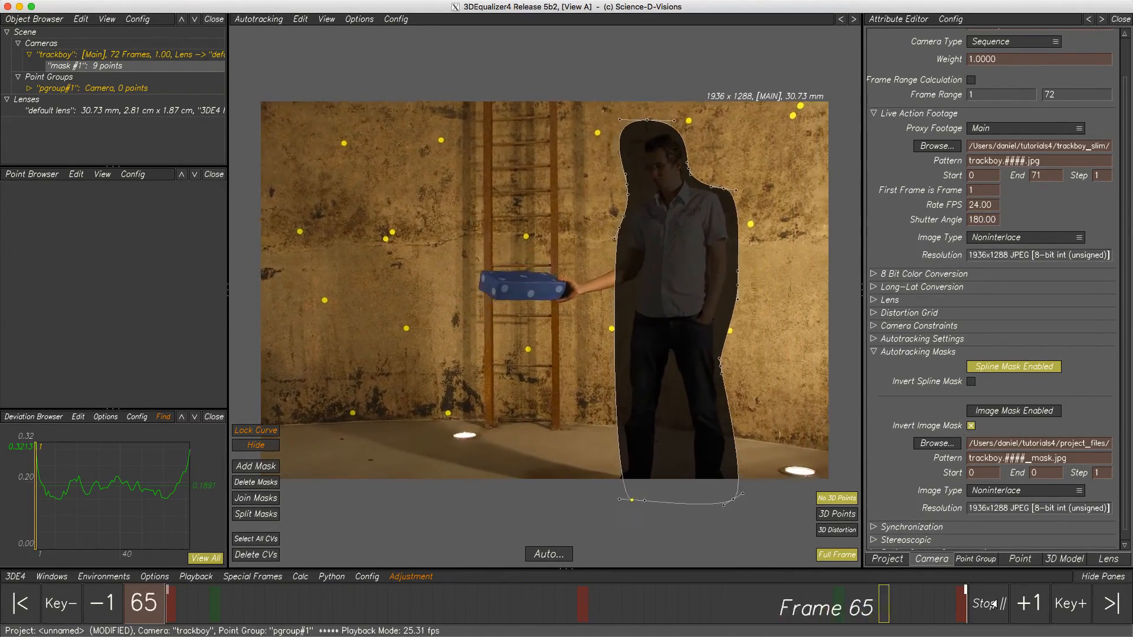
pyautogui.click(993, 605)
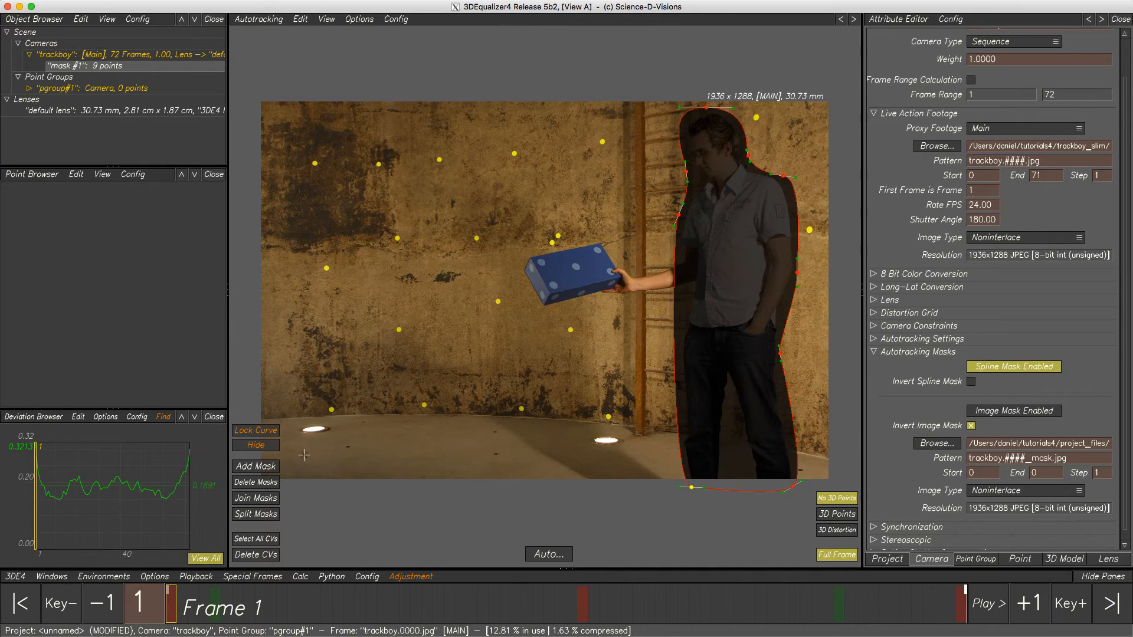
# Add a second spline mask to the trackboy camera
pyautogui.click(258, 467)
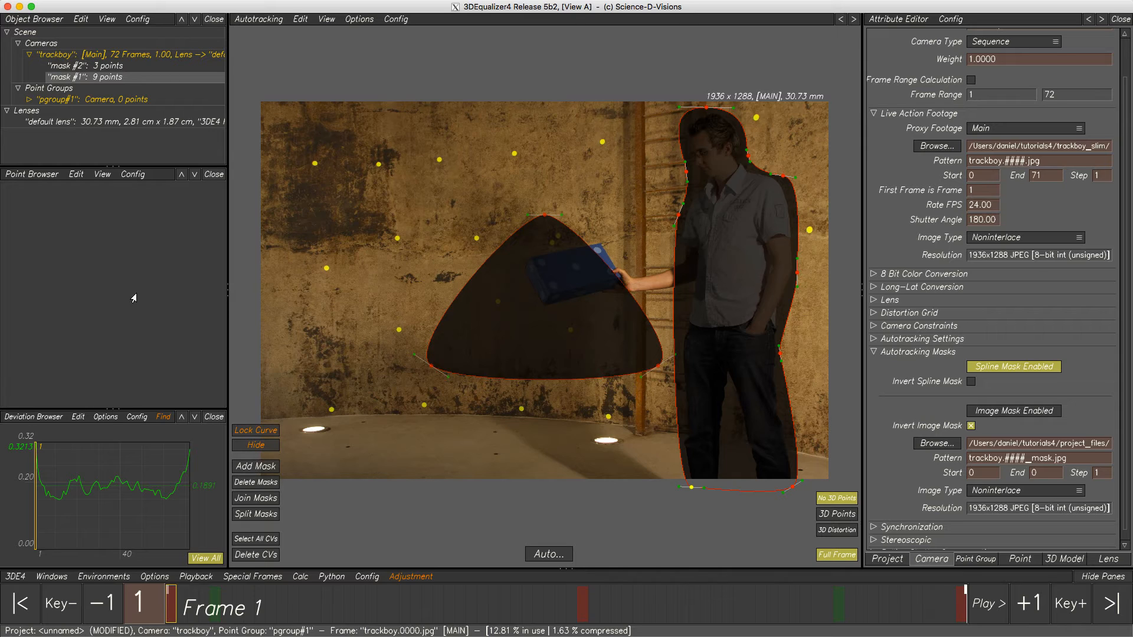
pyautogui.rightClick(83, 72)
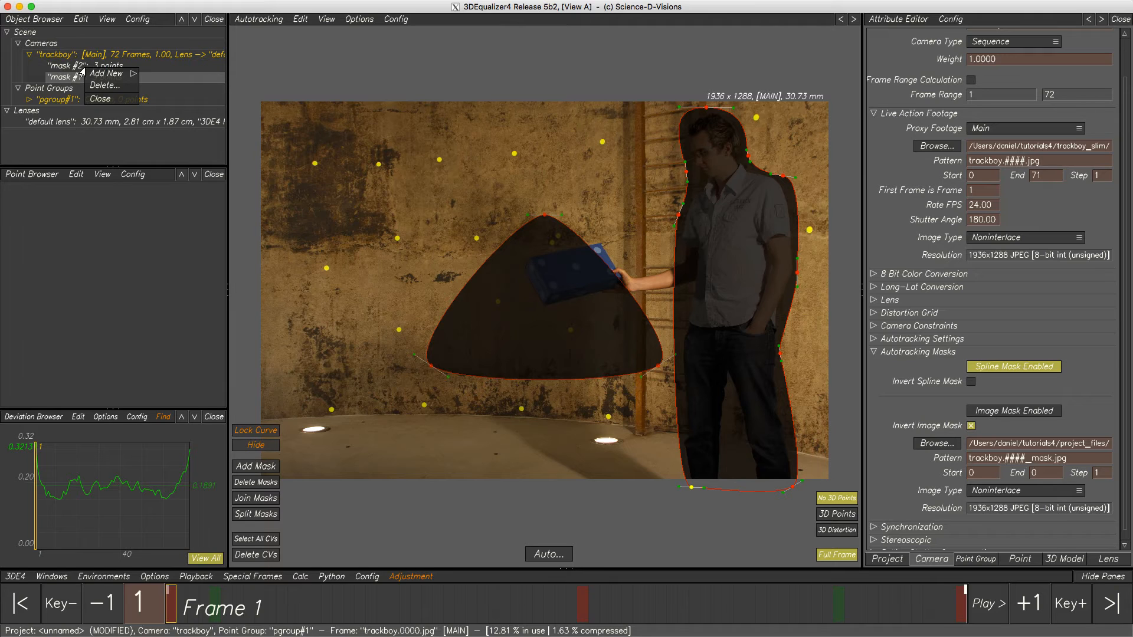
pyautogui.moveTo(105, 74)
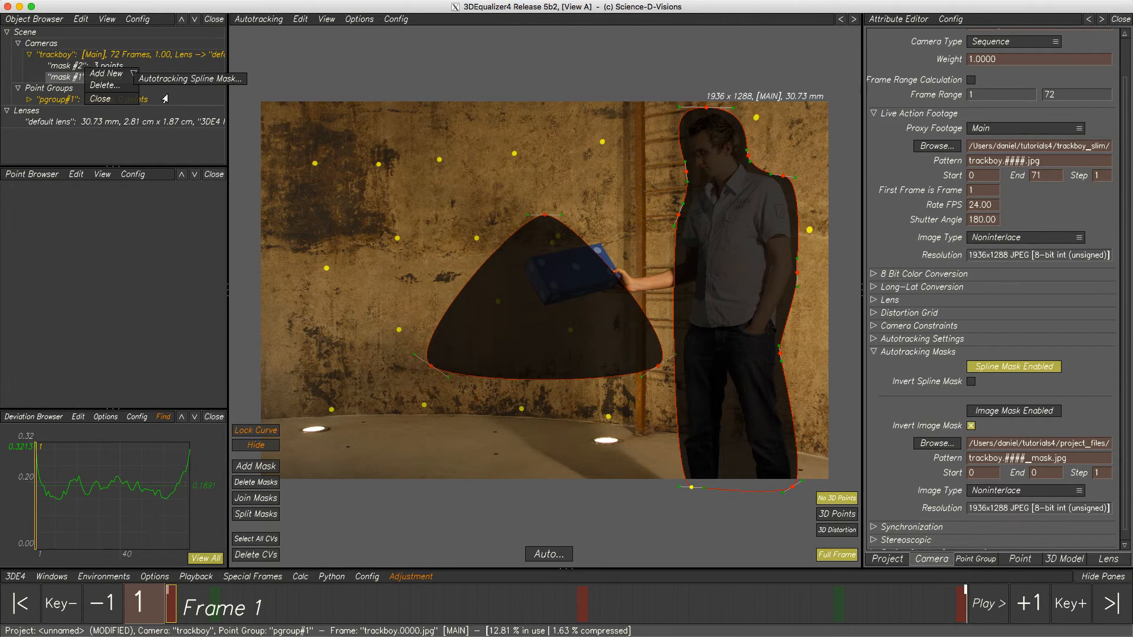
pyautogui.click(71, 79)
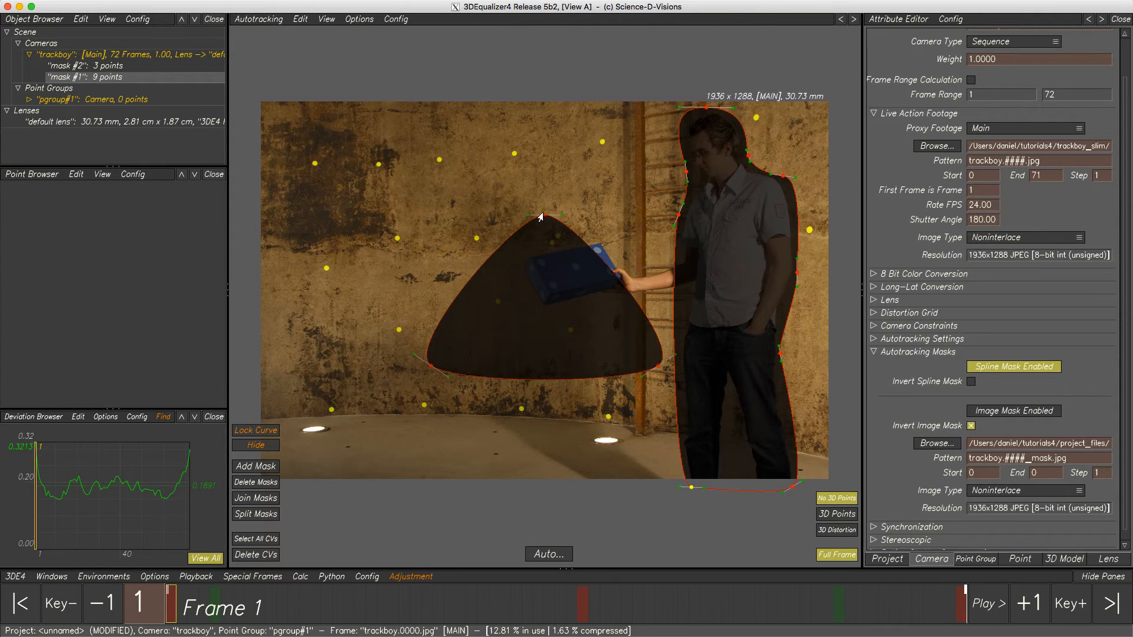
# Move the second mask's three points around the blue box and insert two more along its upper and lower edges
pyautogui.moveTo(543, 215); pyautogui.dragTo(601, 236)
pyautogui.moveTo(431, 365); pyautogui.dragTo(512, 282)
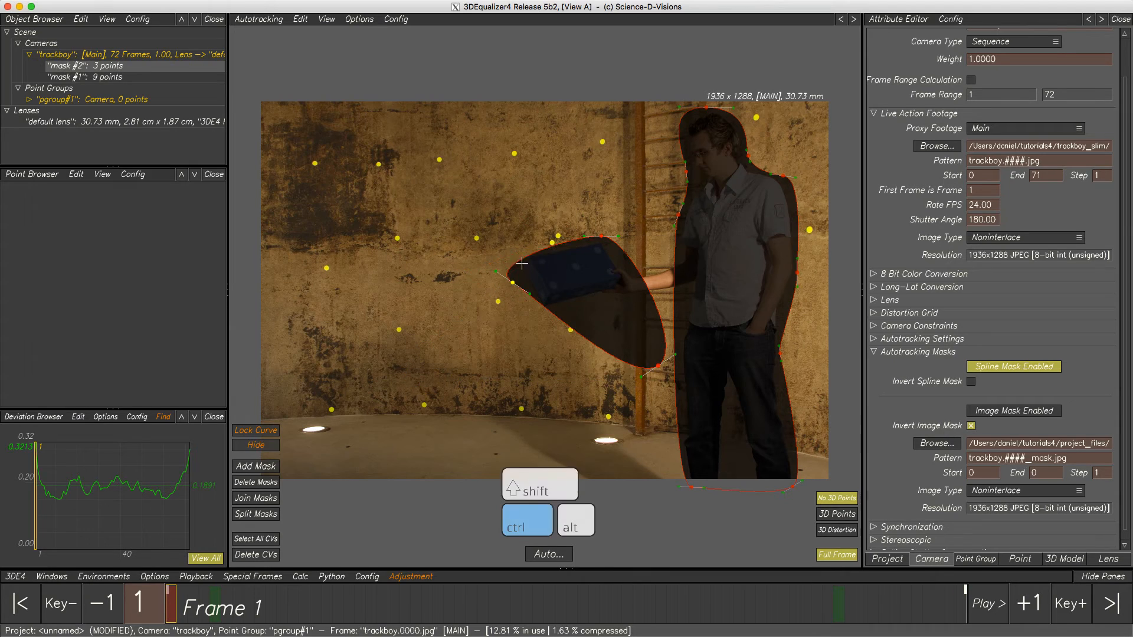
pyautogui.click(526, 253)
pyautogui.moveTo(651, 371); pyautogui.dragTo(629, 290)
pyautogui.keyDown('ctrl'); pyautogui.moveTo(551, 295); pyautogui.dragTo(547, 317); pyautogui.keyUp('ctrl')
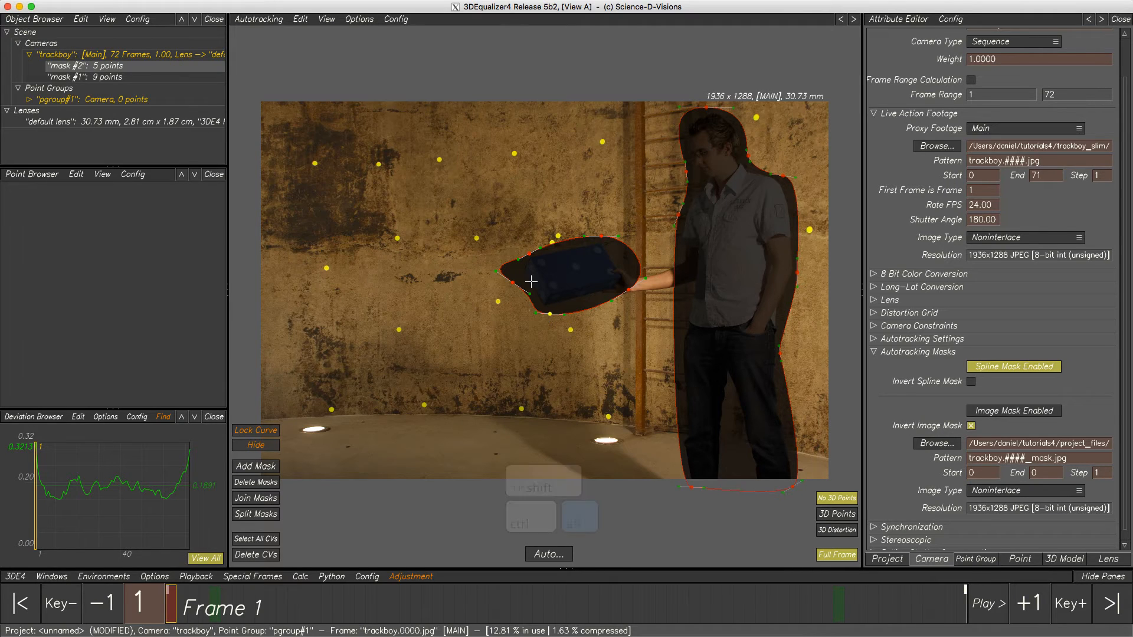
# Select all control points of the box mask and toggle them to linear
pyautogui.keyDown('alt'); pyautogui.moveTo(485, 206); pyautogui.dragTo(653, 332); pyautogui.keyUp('alt')
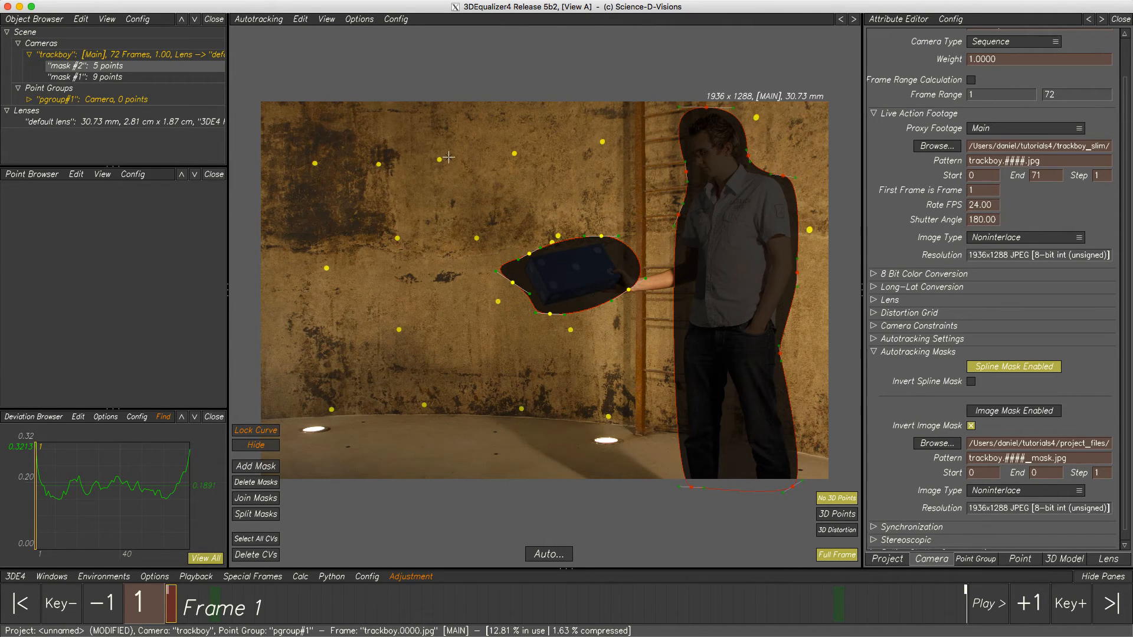
pyautogui.click(298, 19)
pyautogui.click(301, 142)
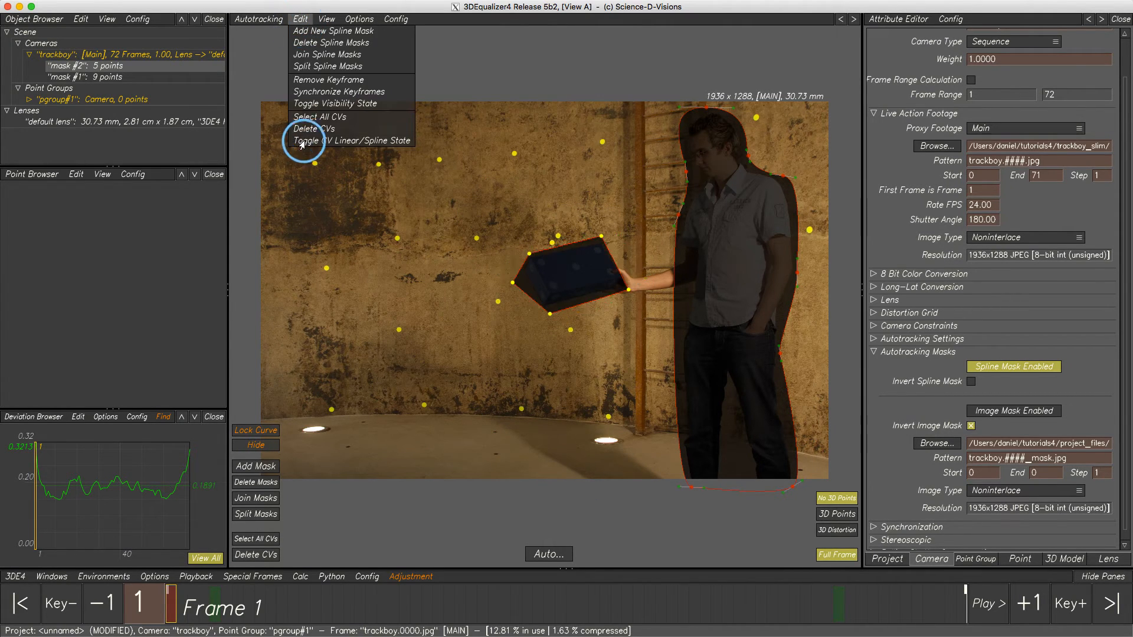
# Fit the box mask's corner points closely around the blue box and the hand in frame 1
pyautogui.scroll(5, 589, 268)
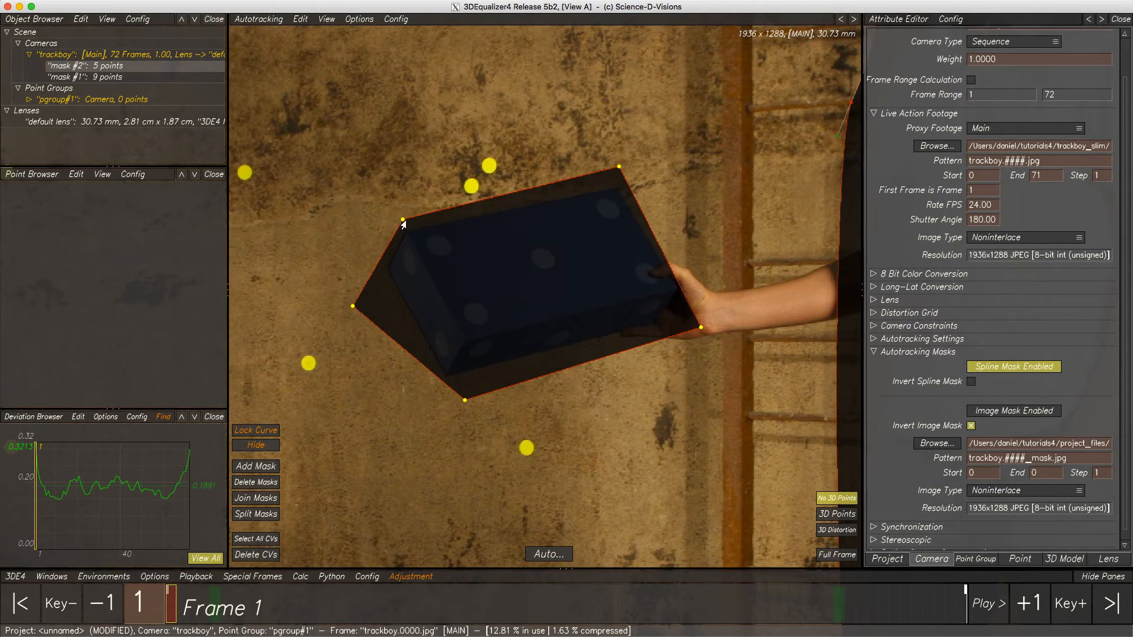
pyautogui.click(403, 220)
pyautogui.moveTo(353, 306); pyautogui.dragTo(373, 271)
pyautogui.moveTo(465, 400); pyautogui.dragTo(443, 404)
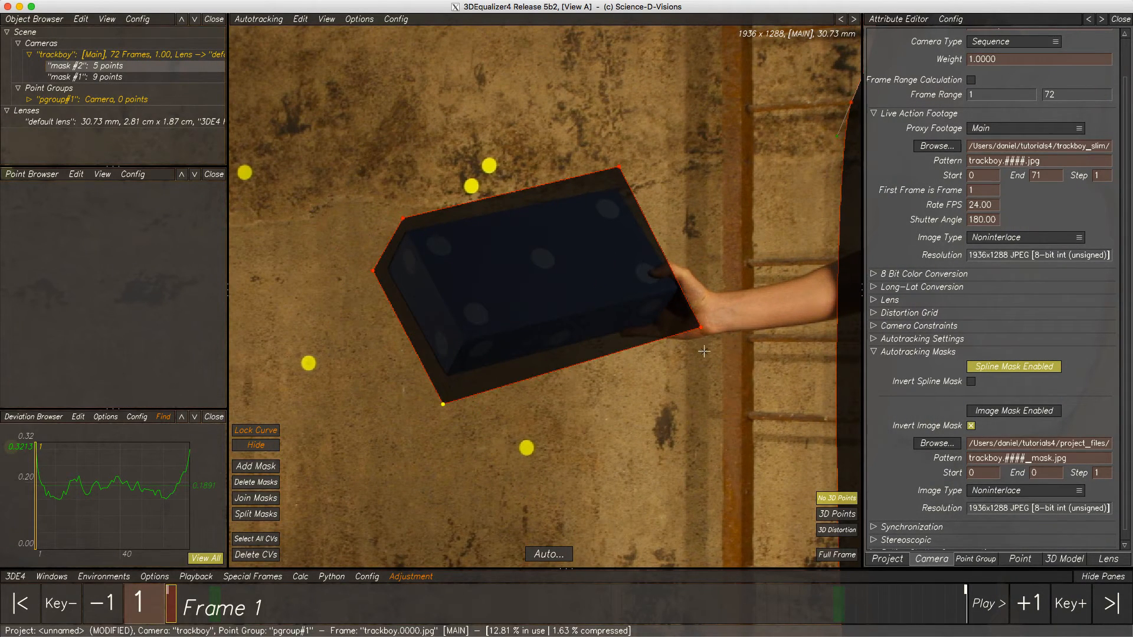
pyautogui.moveTo(701, 327); pyautogui.dragTo(739, 331)
pyautogui.moveTo(618, 167); pyautogui.dragTo(621, 168)
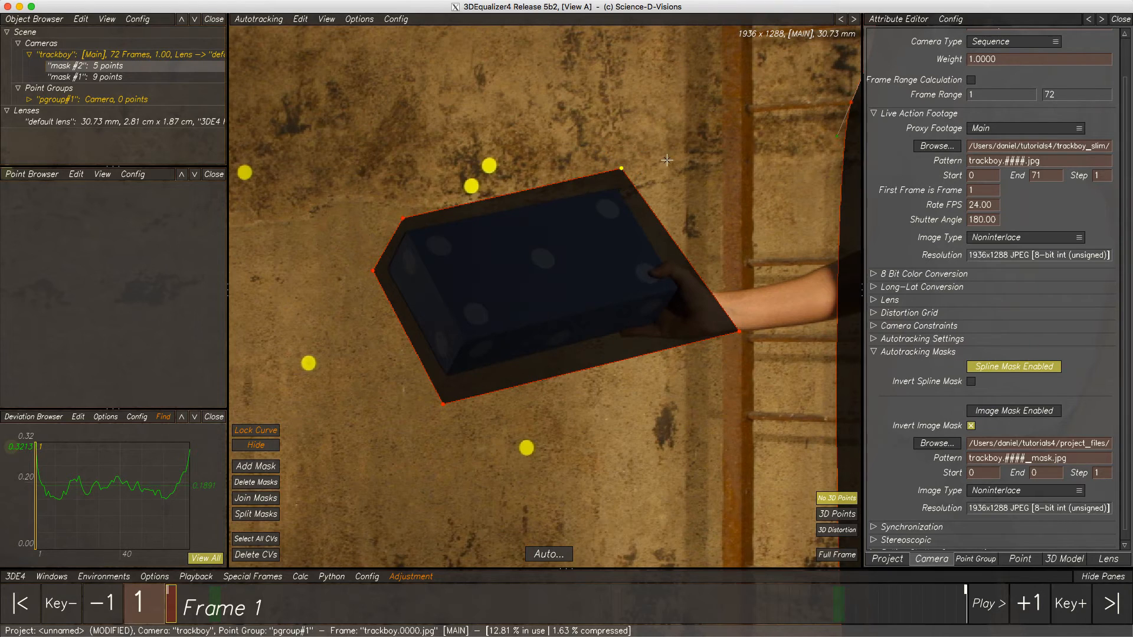
pyautogui.press('f')
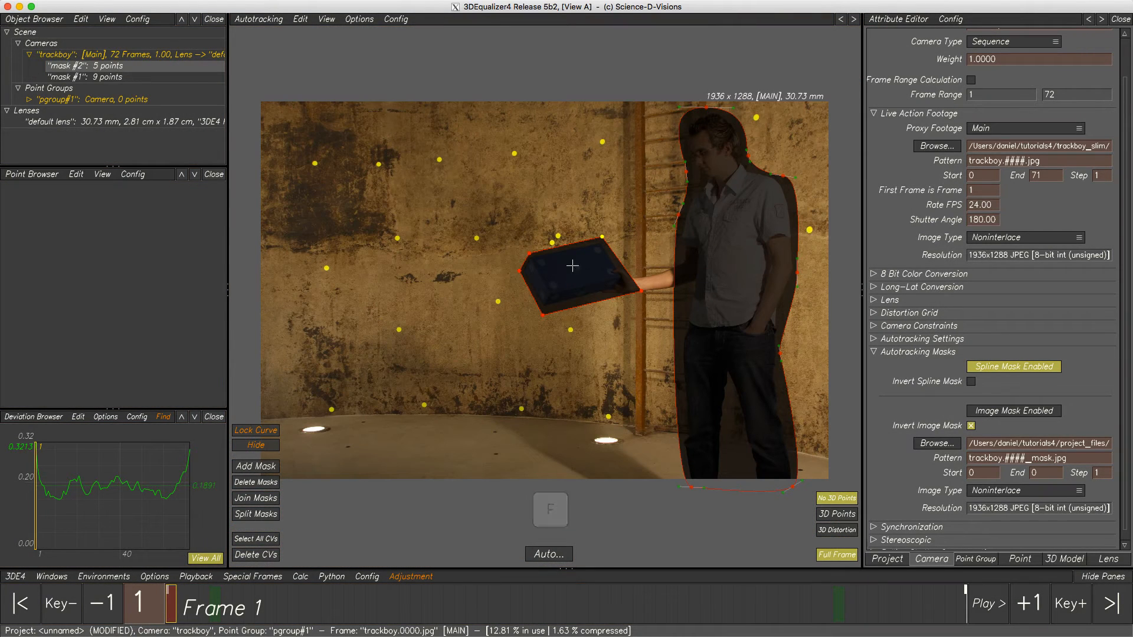
# Keyframe the box mask at frame 20 by moving its five corner points around the blue box and the hand
pyautogui.moveTo(167, 604); pyautogui.dragTo(831, 610)
pyautogui.moveTo(659, 616)
pyautogui.mouseDown()
pyautogui.moveTo(215, 609)
pyautogui.moveTo(158, 598)
pyautogui.mouseUp()
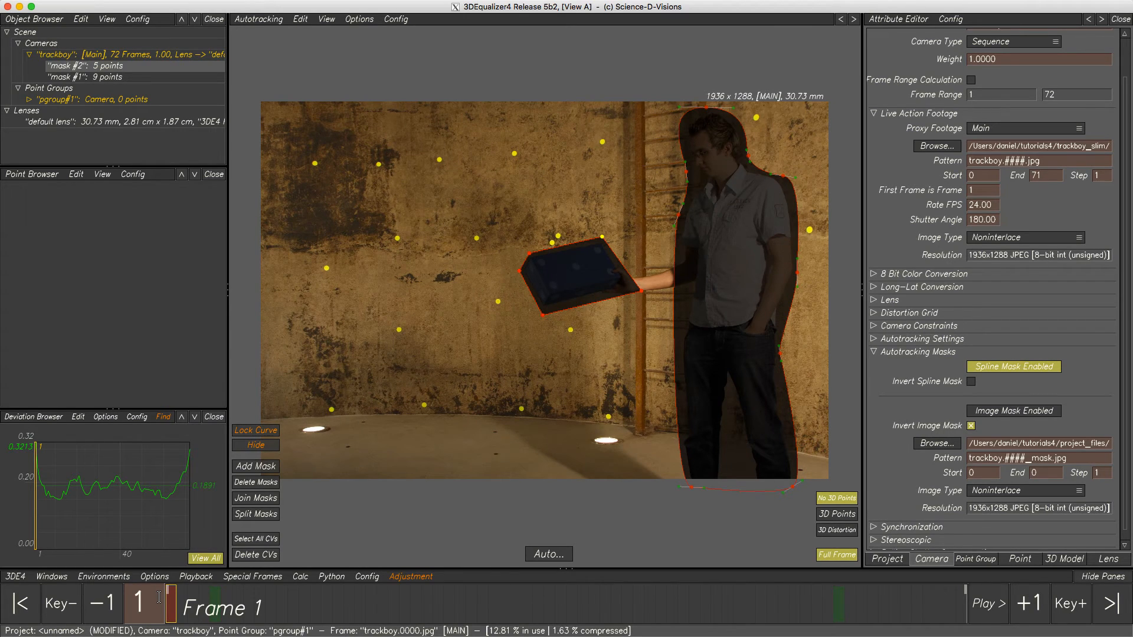
pyautogui.moveTo(559, 281); pyautogui.dragTo(560, 324, button='right')
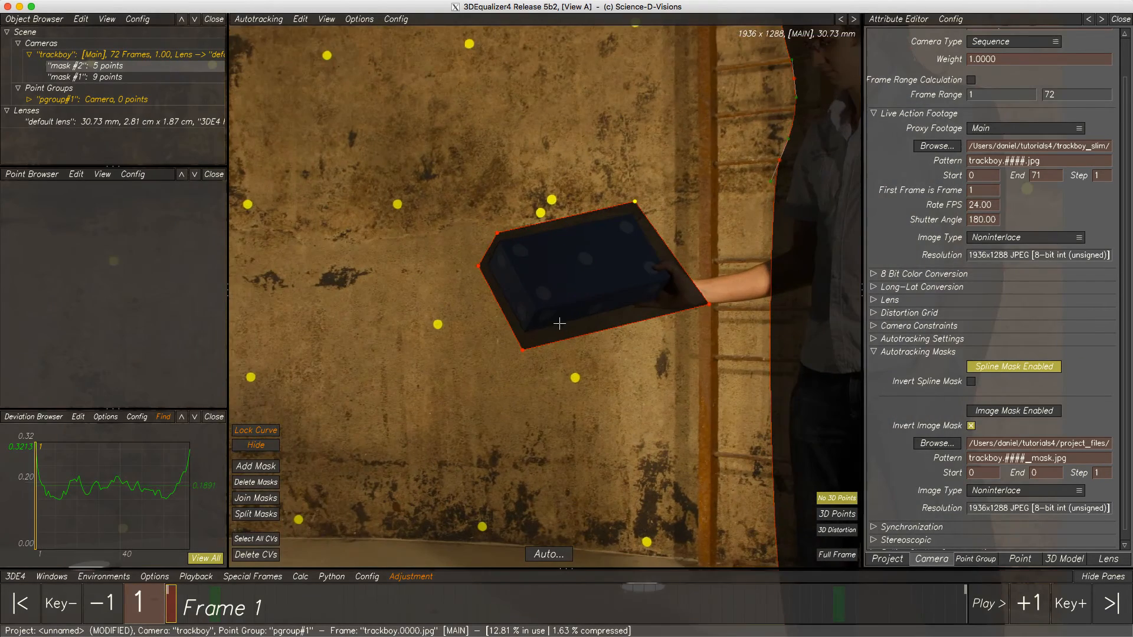
pyautogui.moveTo(313, 607); pyautogui.dragTo(382, 605)
pyautogui.moveTo(522, 350); pyautogui.dragTo(493, 342)
pyautogui.moveTo(478, 266); pyautogui.dragTo(445, 297)
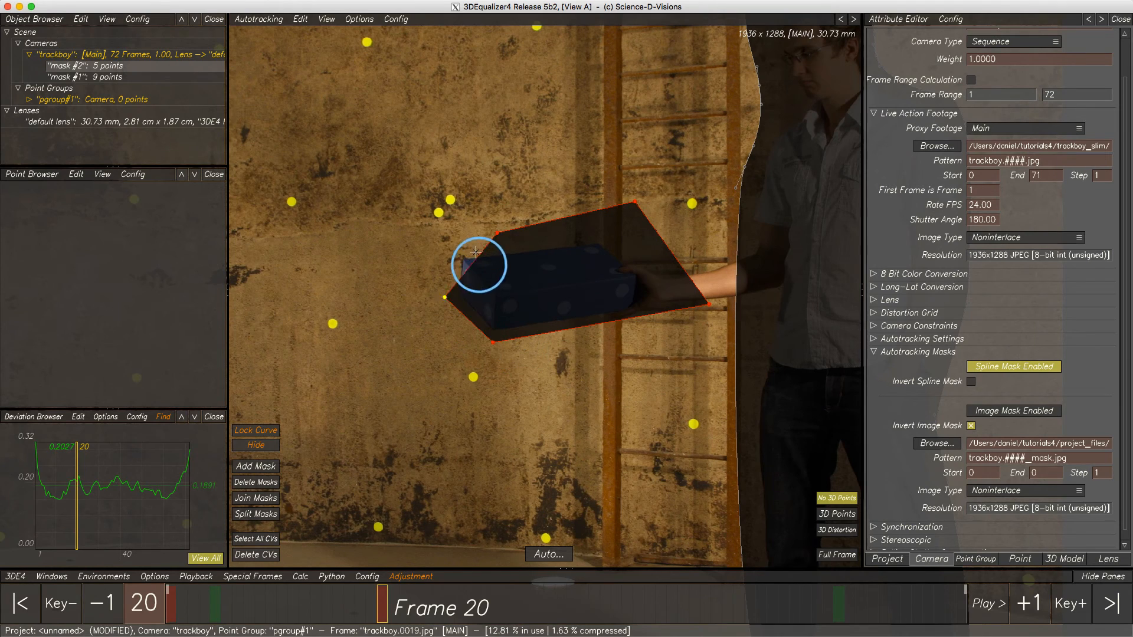
pyautogui.moveTo(497, 232); pyautogui.dragTo(459, 252)
pyautogui.moveTo(635, 202); pyautogui.dragTo(606, 229)
pyautogui.moveTo(708, 305); pyautogui.dragTo(676, 311)
# Keyframe the box mask at frame 40 by moving its five corner points around the tilted box and the hand
pyautogui.moveTo(567, 608); pyautogui.dragTo(605, 608)
pyautogui.moveTo(493, 342); pyautogui.dragTo(511, 397)
pyautogui.moveTo(445, 297); pyautogui.dragTo(443, 341)
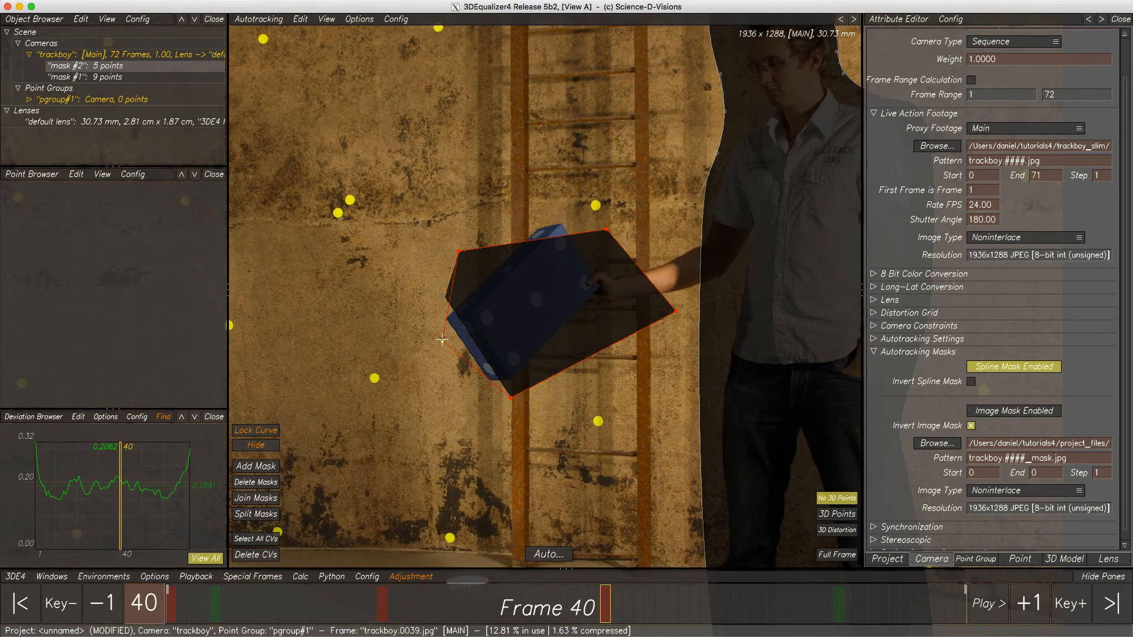
pyautogui.moveTo(459, 251); pyautogui.dragTo(443, 310)
pyautogui.moveTo(606, 229); pyautogui.dragTo(556, 204)
pyautogui.moveTo(675, 313); pyautogui.dragTo(633, 293)
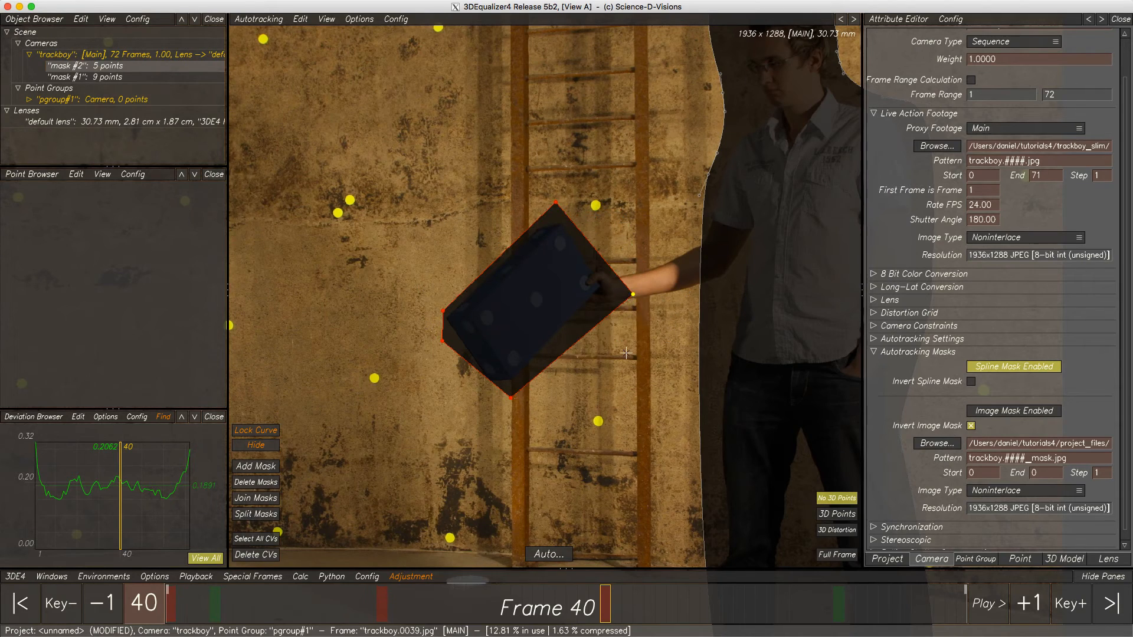
# Keyframe the box mask at frame 59 by moving its five corner points around the blue box and the hand
pyautogui.moveTo(768, 608); pyautogui.dragTo(813, 608)
pyautogui.moveTo(443, 311); pyautogui.dragTo(404, 282)
pyautogui.moveTo(442, 341); pyautogui.dragTo(400, 323)
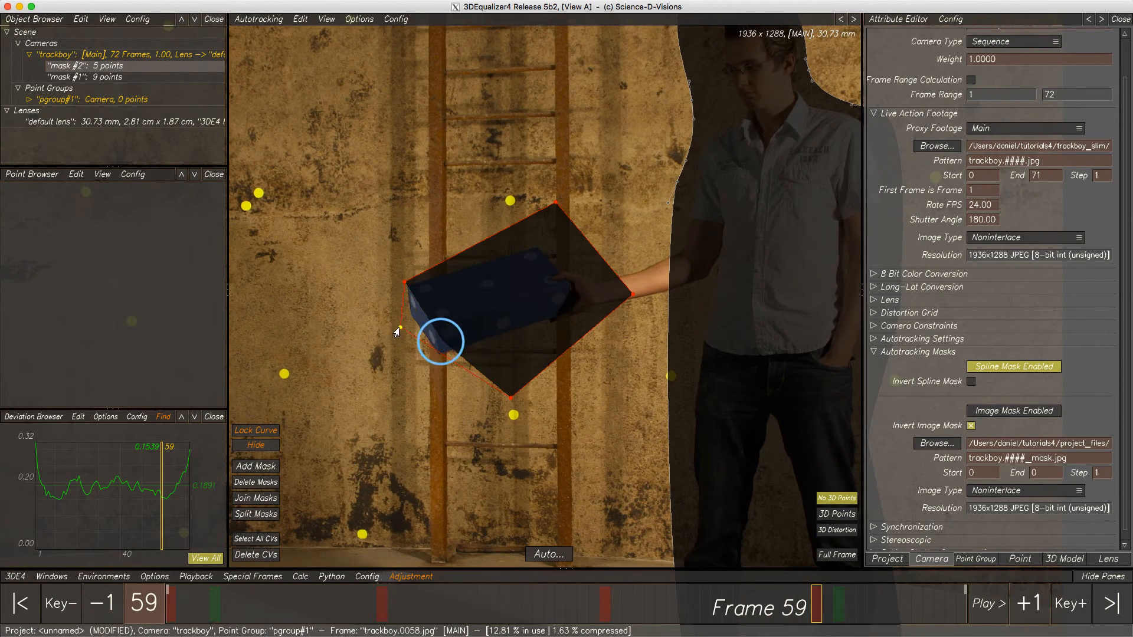
pyautogui.moveTo(511, 397); pyautogui.dragTo(440, 367)
pyautogui.moveTo(633, 293); pyautogui.dragTo(598, 317)
pyautogui.moveTo(555, 202); pyautogui.dragTo(542, 230)
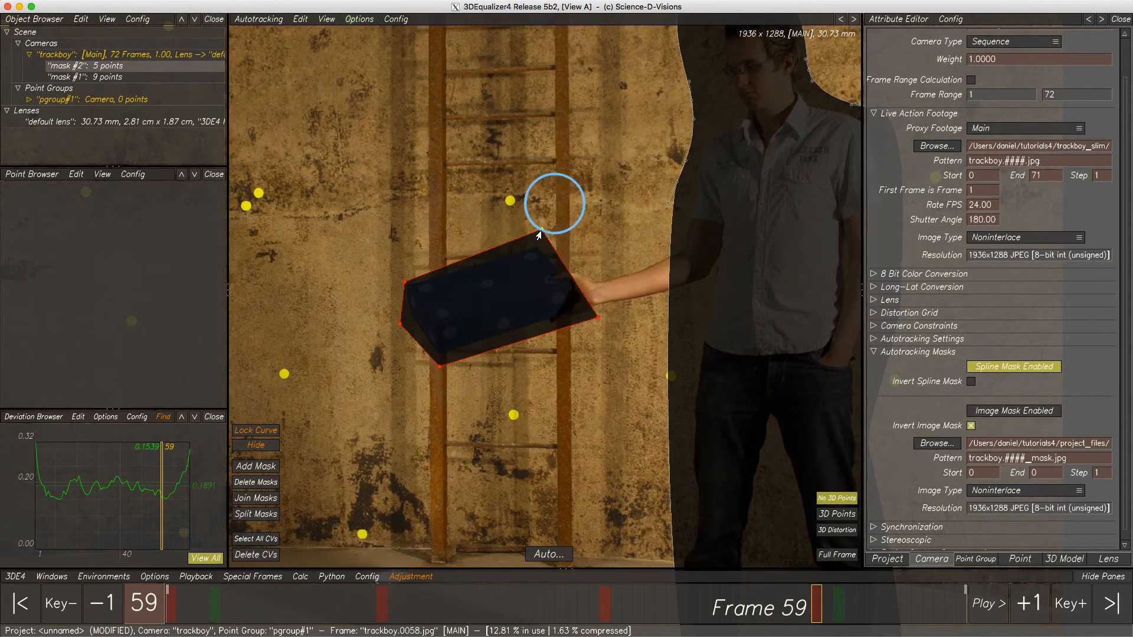
# Keyframe the box mask at frame 72 by moving its five corner points around the blue box and the hand
pyautogui.click(1116, 606)
pyautogui.moveTo(402, 283); pyautogui.dragTo(413, 245)
pyautogui.moveTo(400, 324); pyautogui.dragTo(390, 289)
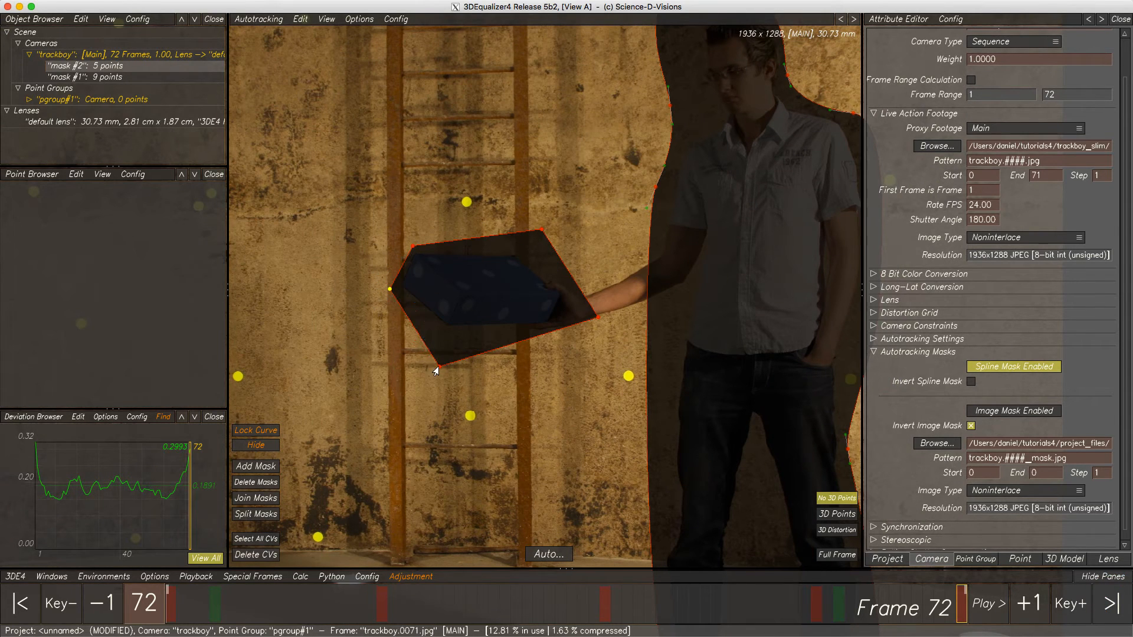
pyautogui.moveTo(440, 366); pyautogui.dragTo(447, 338)
pyautogui.moveTo(597, 317); pyautogui.dragTo(592, 330)
pyautogui.moveTo(542, 229); pyautogui.dragTo(537, 247)
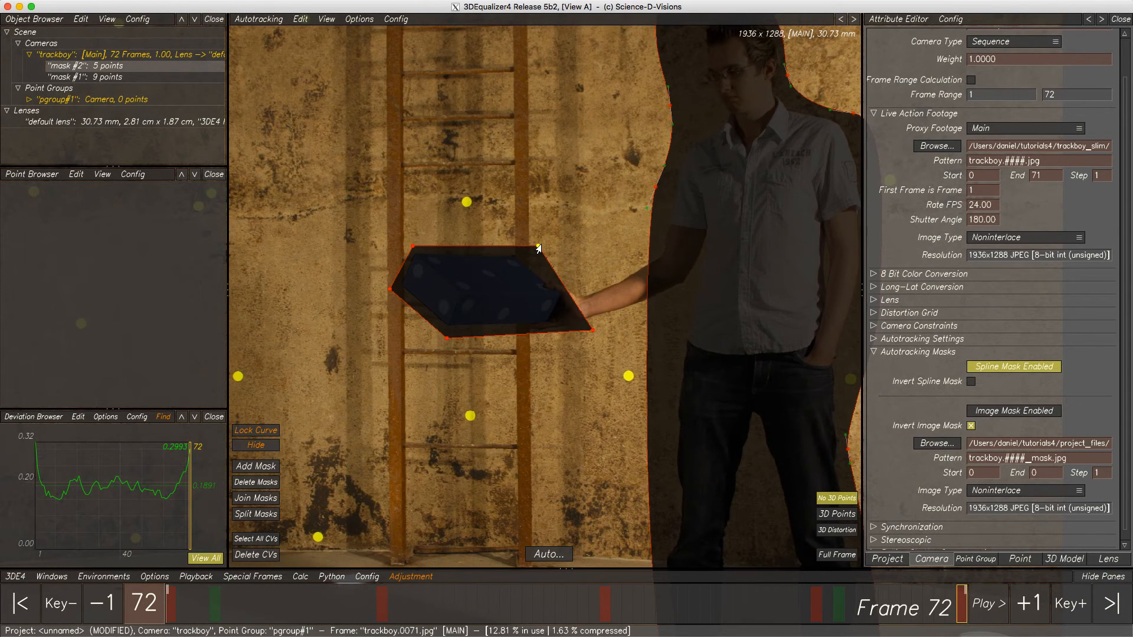
# Keyframe the box mask at frame 11 by moving its five corner points around the blue box and the hand
pyautogui.moveTo(960, 613); pyautogui.dragTo(286, 597)
pyautogui.moveTo(477, 242); pyautogui.dragTo(489, 222)
pyautogui.moveTo(461, 283); pyautogui.dragTo(467, 268)
pyautogui.moveTo(507, 345); pyautogui.dragTo(515, 322)
pyautogui.moveTo(619, 216); pyautogui.dragTo(622, 228)
pyautogui.moveTo(691, 308); pyautogui.dragTo(693, 317)
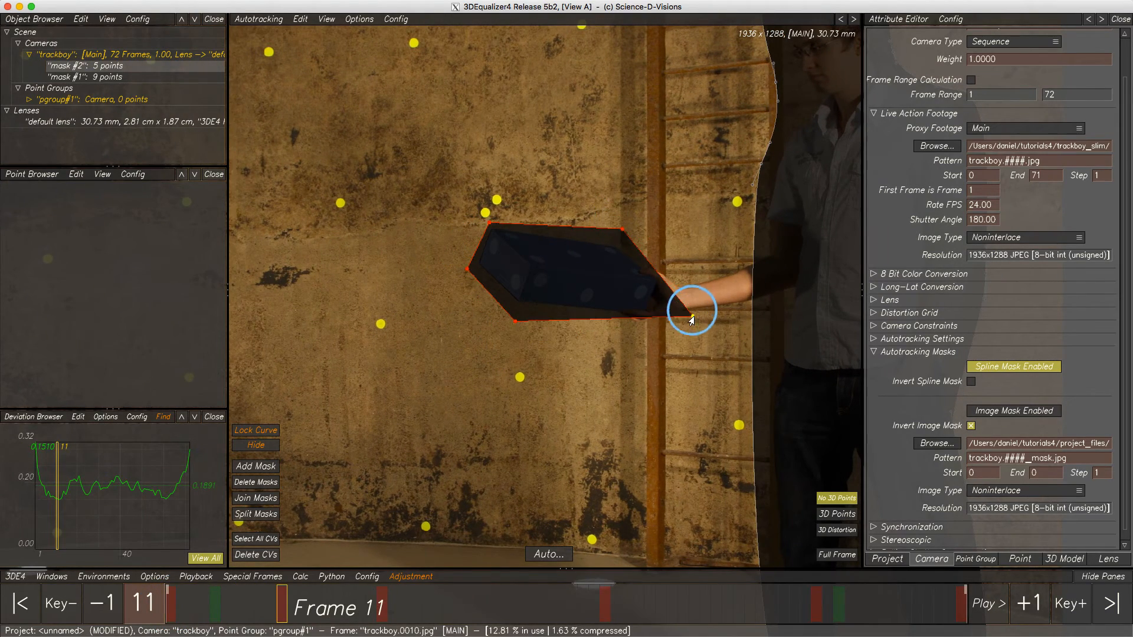
# Refine the box mask by moving its upper corner point at frame 36 and its lowest corner point at frame 50
pyautogui.moveTo(283, 602); pyautogui.dragTo(560, 602)
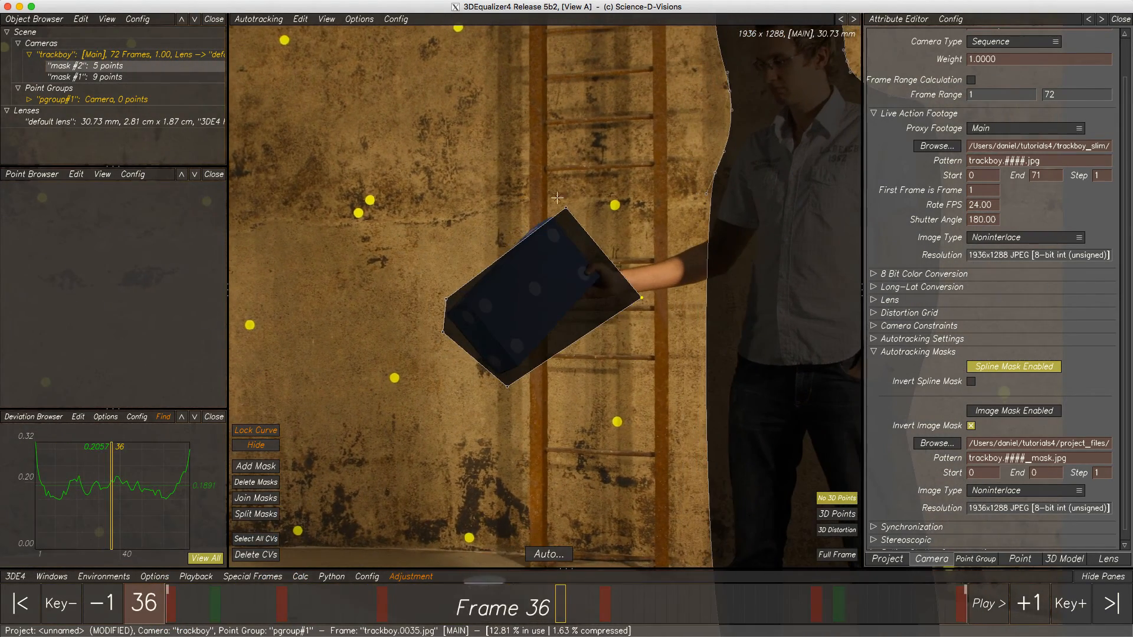
pyautogui.moveTo(566, 207); pyautogui.dragTo(547, 206)
pyautogui.moveTo(574, 597); pyautogui.dragTo(716, 598)
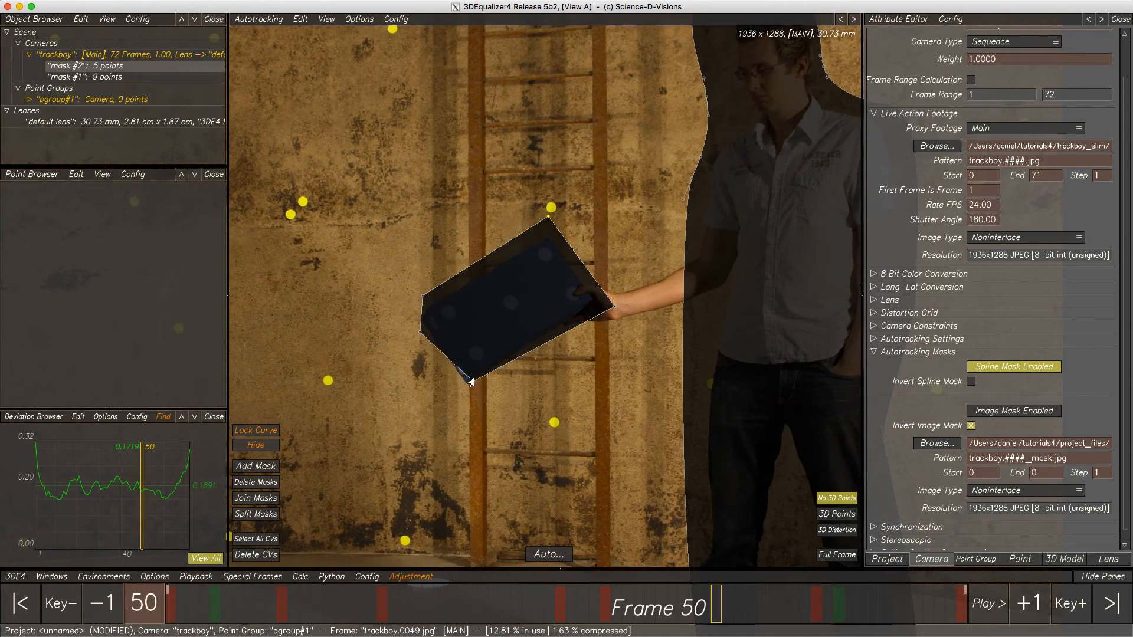
pyautogui.moveTo(470, 382); pyautogui.dragTo(466, 401)
# At frame 72, select a control point on the box mask and one on the actor mask, and join both masks into one
pyautogui.moveTo(720, 599); pyautogui.dragTo(1009, 608)
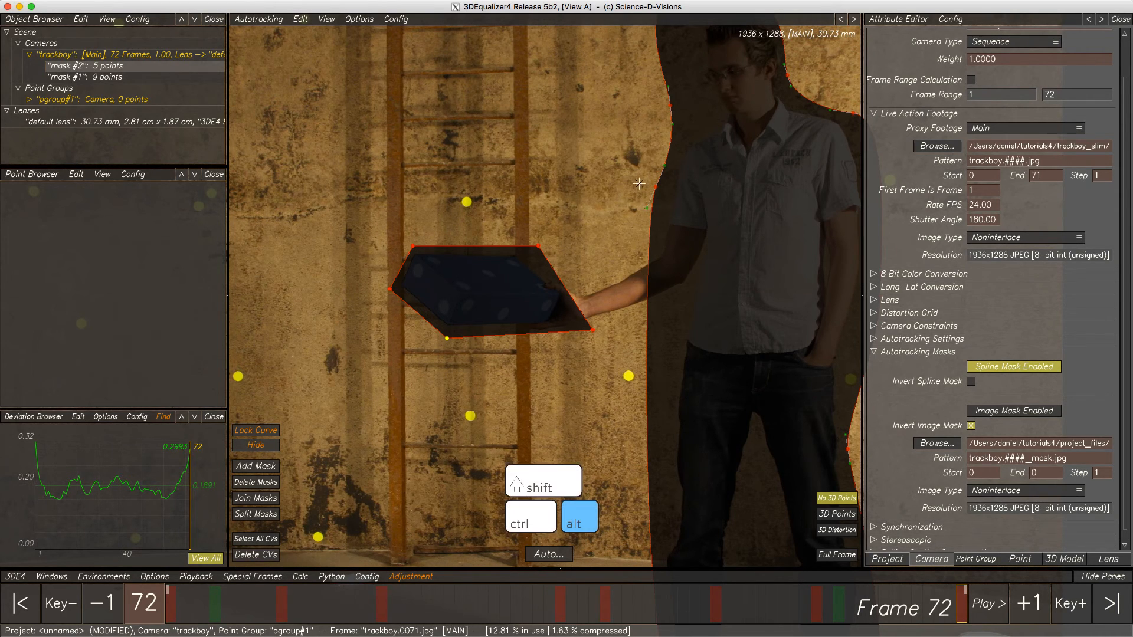
pyautogui.keyDown('alt'); pyautogui.moveTo(634, 158); pyautogui.dragTo(684, 227); pyautogui.keyUp('alt')
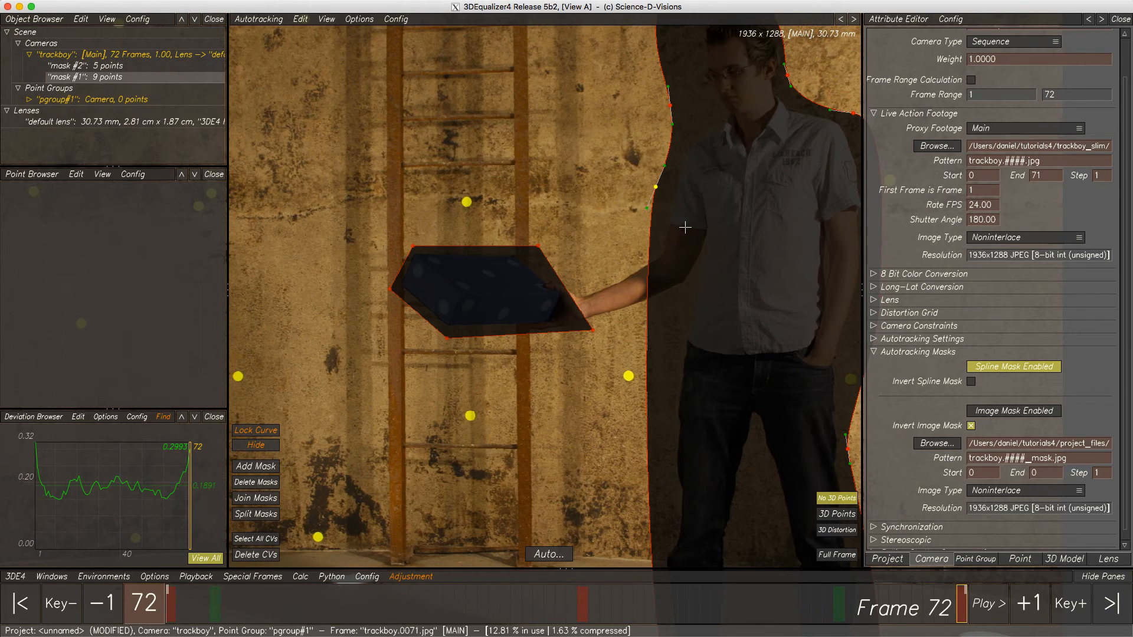
pyautogui.keyDown('alt'); pyautogui.moveTo(627, 274); pyautogui.dragTo(567, 365); pyautogui.keyUp('alt')
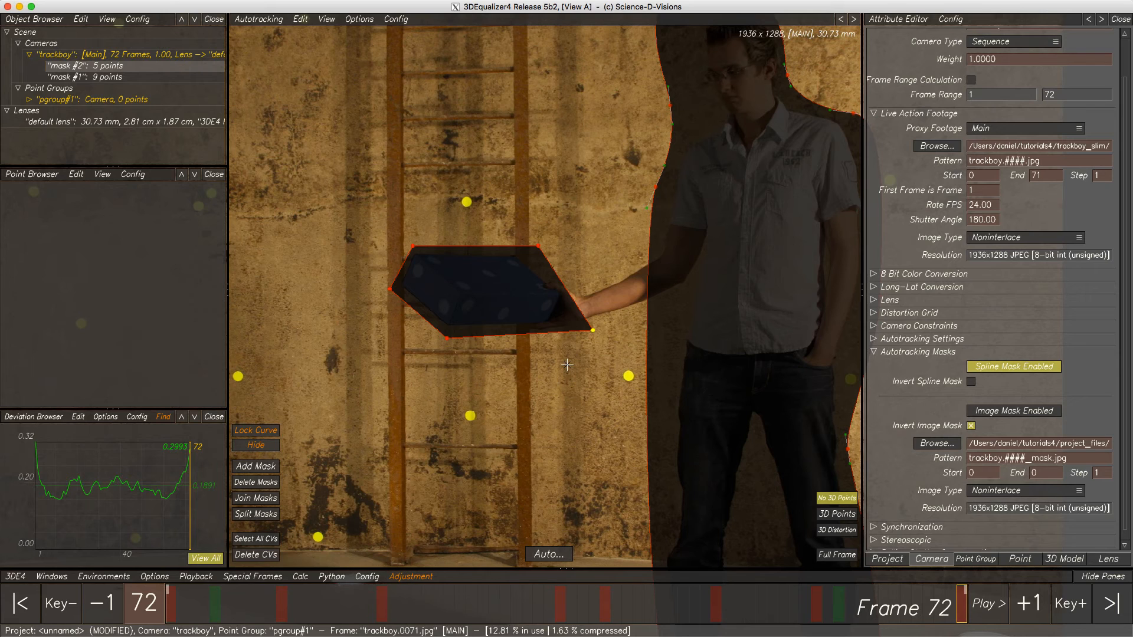
pyautogui.press('f')
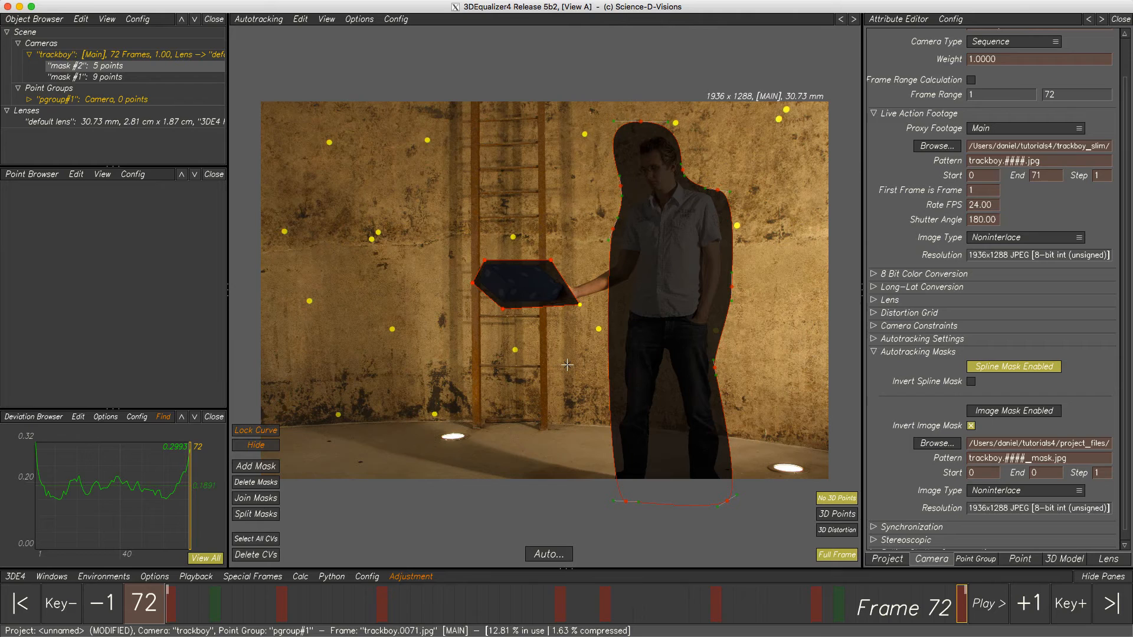
pyautogui.keyDown('shift'); pyautogui.click(474, 283); pyautogui.keyUp('shift')
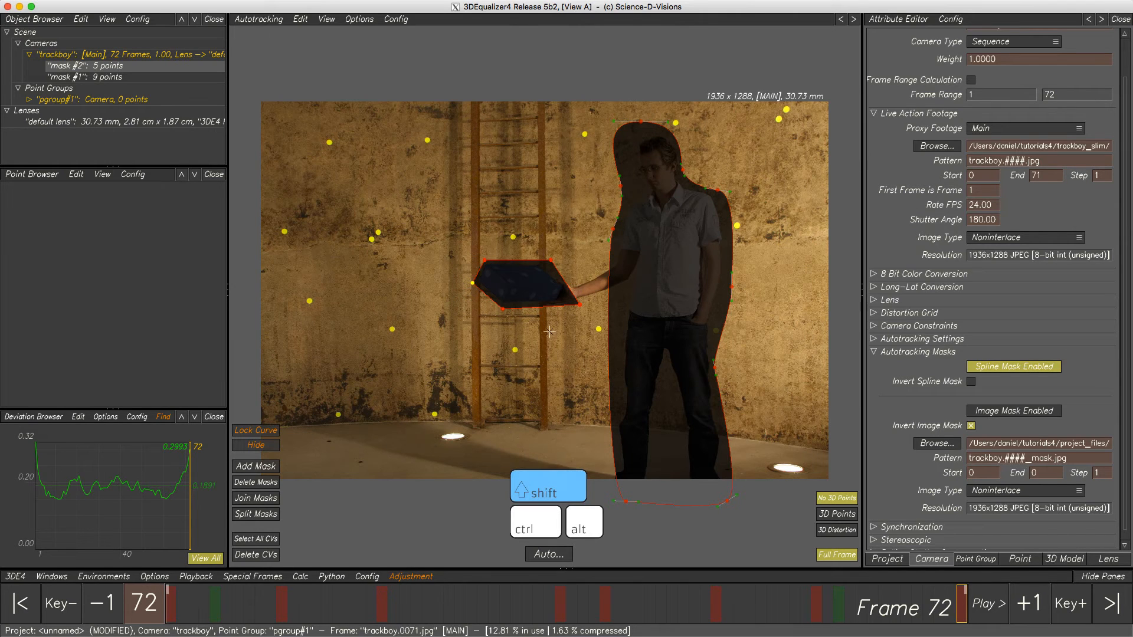
pyautogui.keyDown('shift'); pyautogui.click(726, 501); pyautogui.keyUp('shift')
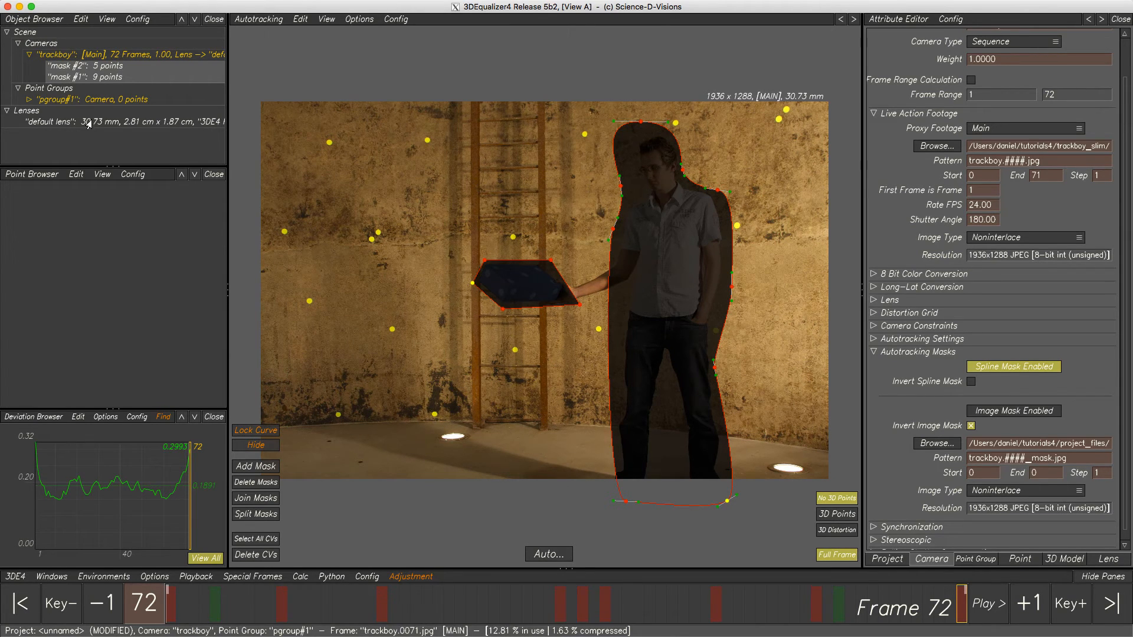
pyautogui.click(261, 499)
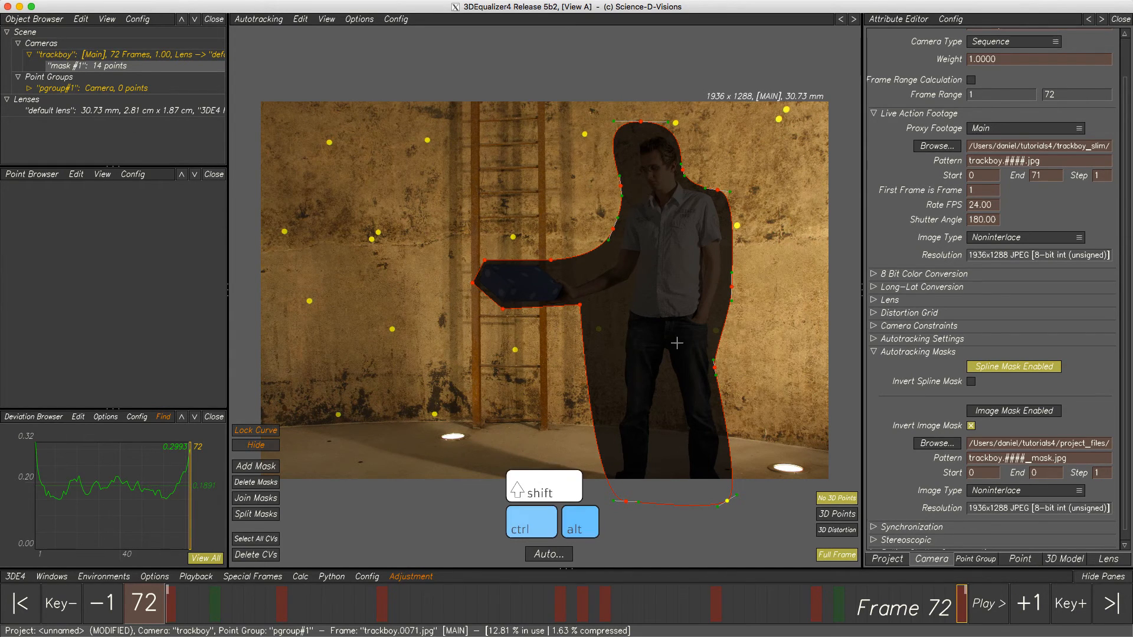
# Split the three control points around the actor's legs into a separate mask, and join the two masks again
pyautogui.moveTo(677, 343)
pyautogui.keyDown('ctrl'); pyautogui.keyDown('alt'); pyautogui.mouseDown()
pyautogui.moveTo(582, 468)
pyautogui.moveTo(771, 481)
pyautogui.moveTo(766, 360)
pyautogui.mouseUp(); pyautogui.keyUp('alt'); pyautogui.keyUp('ctrl')
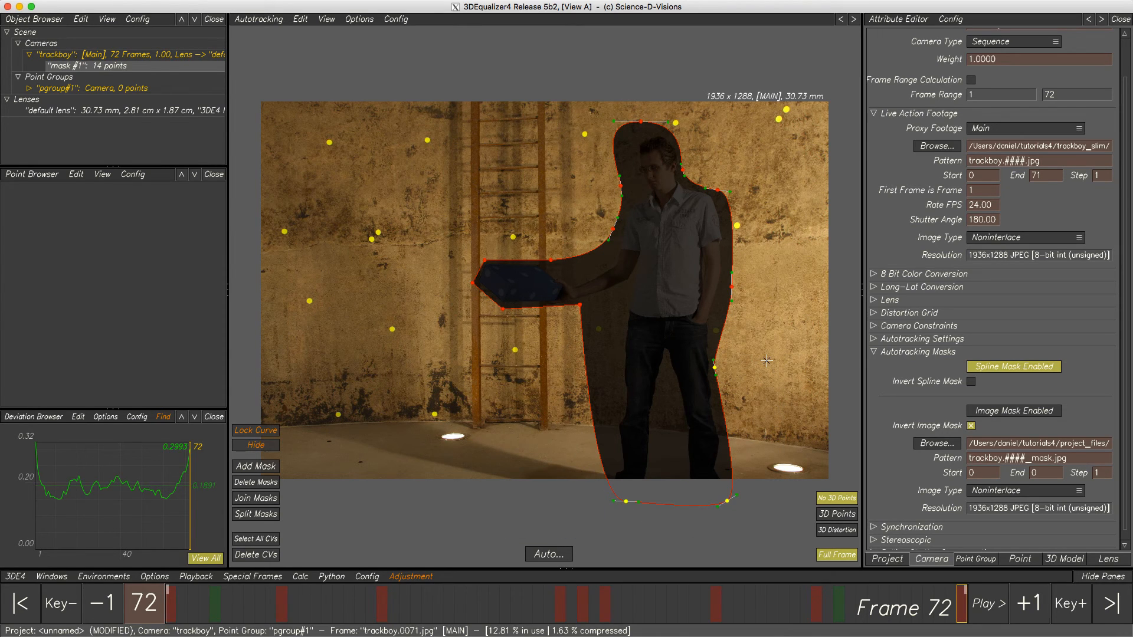
pyautogui.click(256, 515)
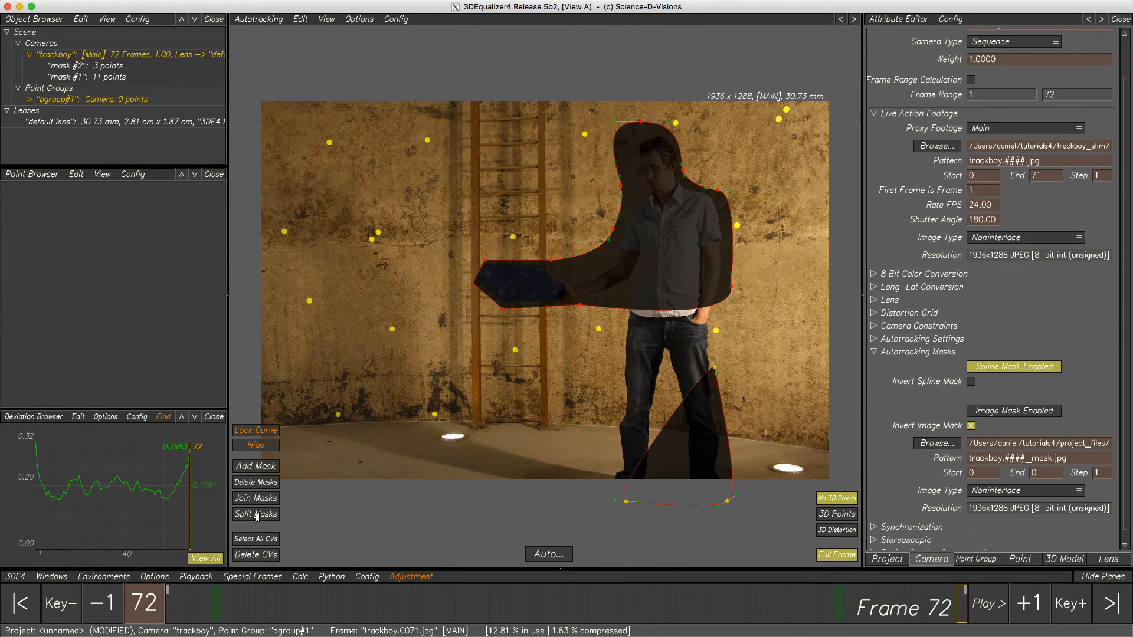
pyautogui.keyDown('alt'); pyautogui.moveTo(771, 246); pyautogui.dragTo(676, 374); pyautogui.keyUp('alt')
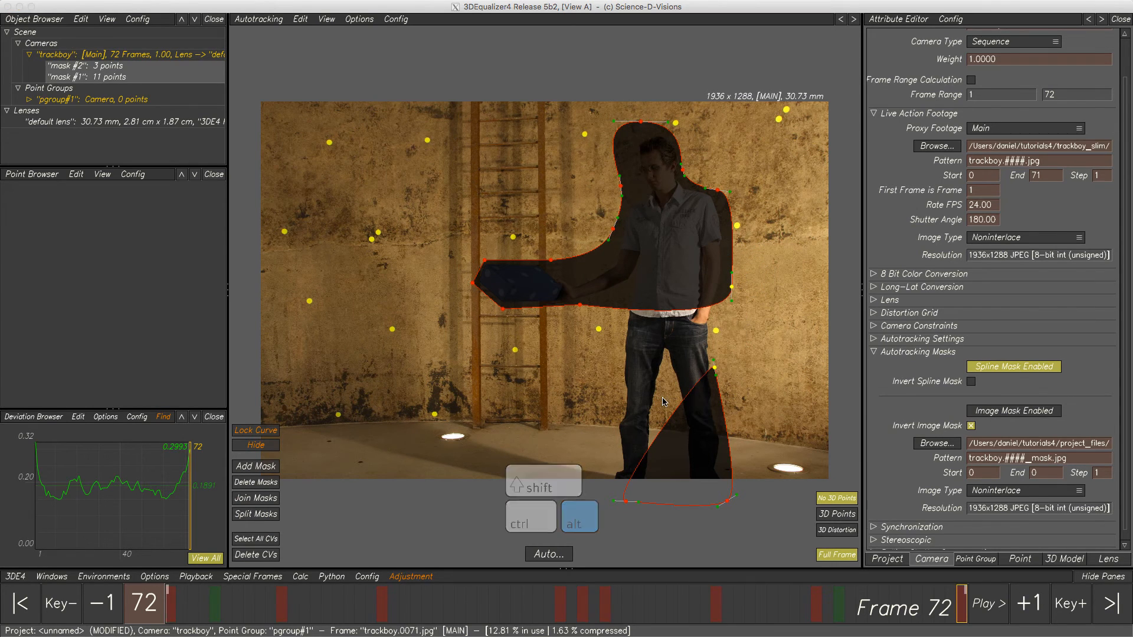
pyautogui.click(256, 499)
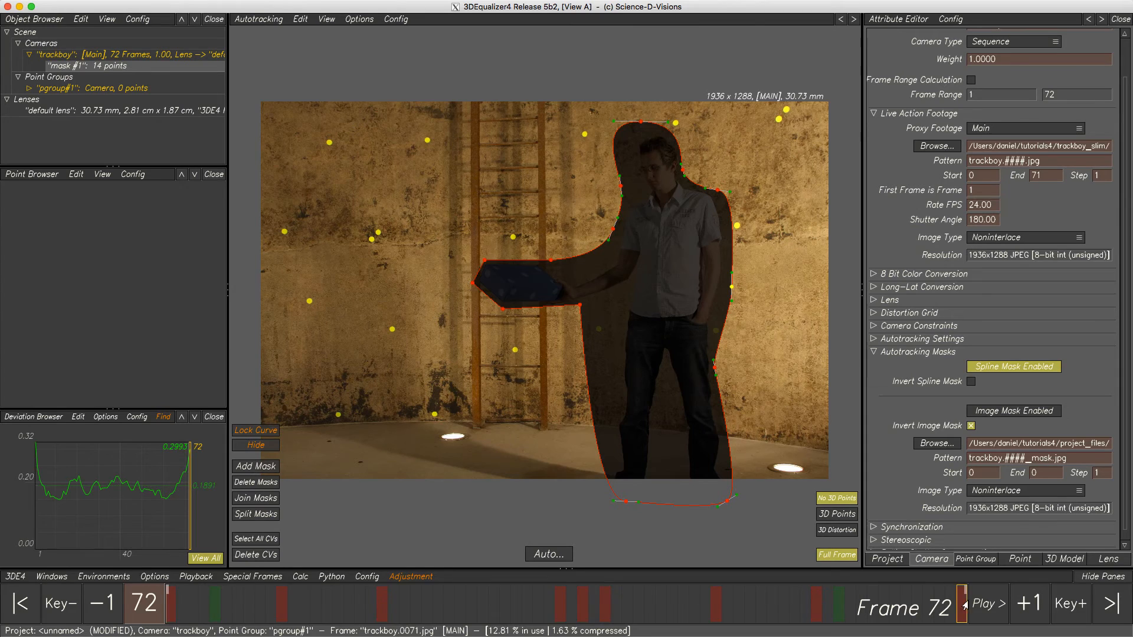
# Return to frame 1 and autotrack the masked footage with a Forward primary pass and a Backward secondary pass
pyautogui.moveTo(960, 612); pyautogui.dragTo(606, 590)
pyautogui.click(608, 341)
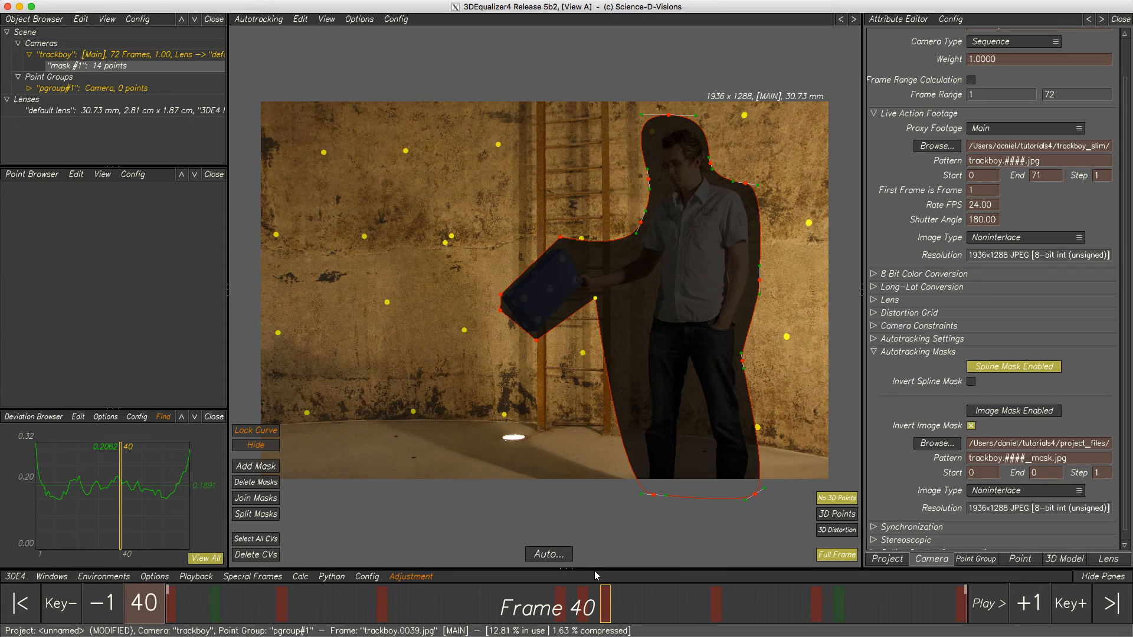
pyautogui.moveTo(606, 597); pyautogui.dragTo(135, 582)
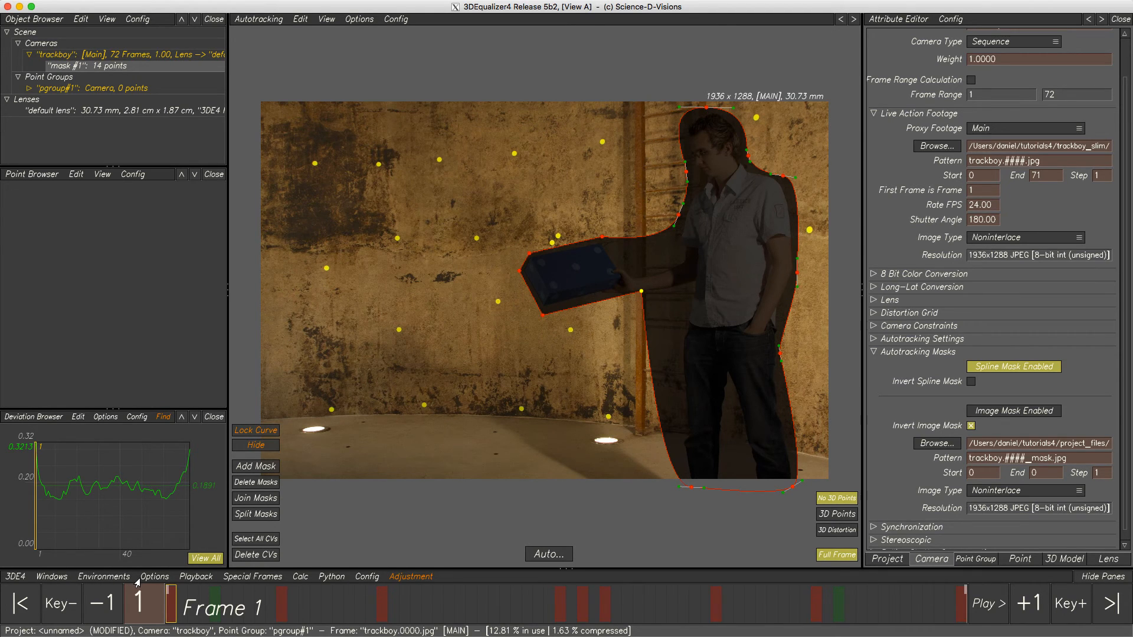
pyautogui.click(874, 354)
pyautogui.click(873, 381)
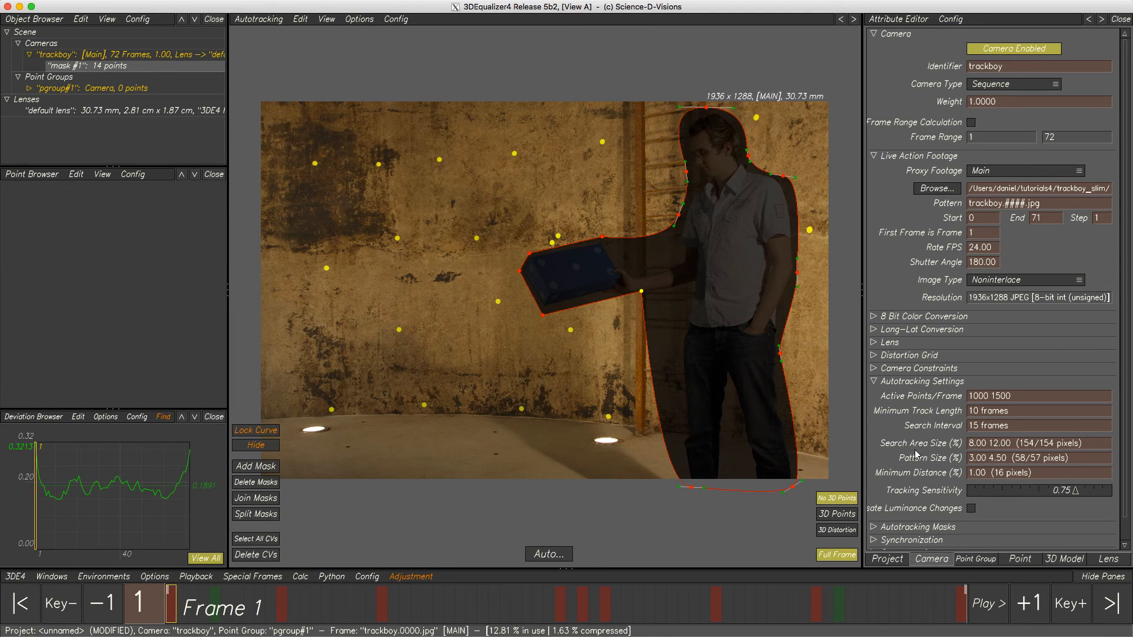
pyautogui.click(551, 554)
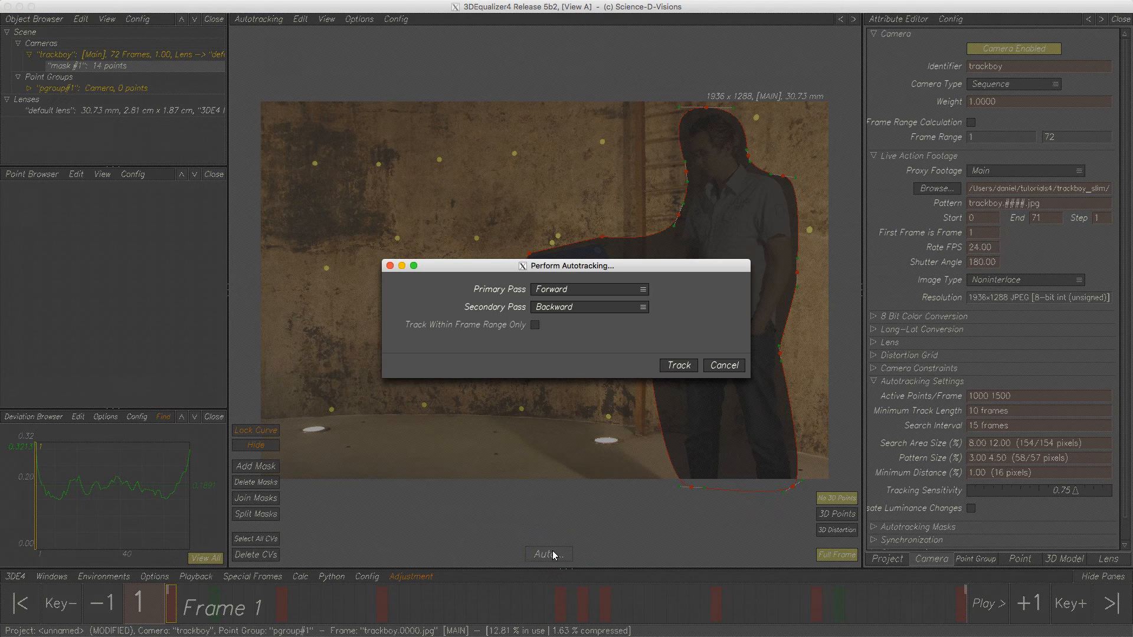
pyautogui.click(678, 366)
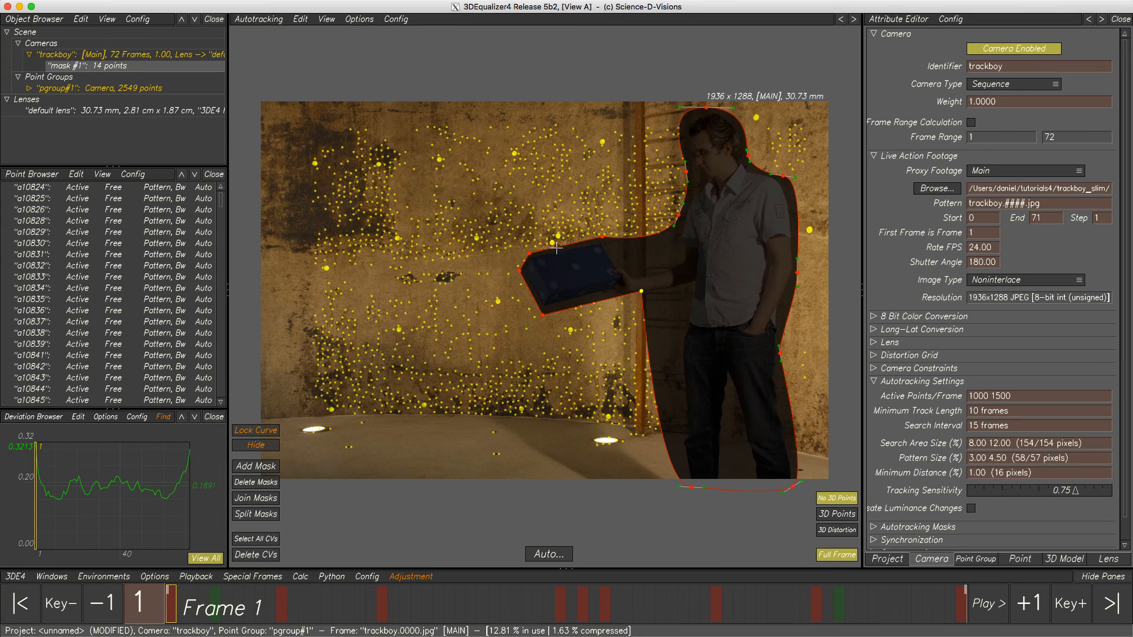
# Turn off Show Images While Dragging and scrub the footage to review the tracked points
pyautogui.click(327, 19)
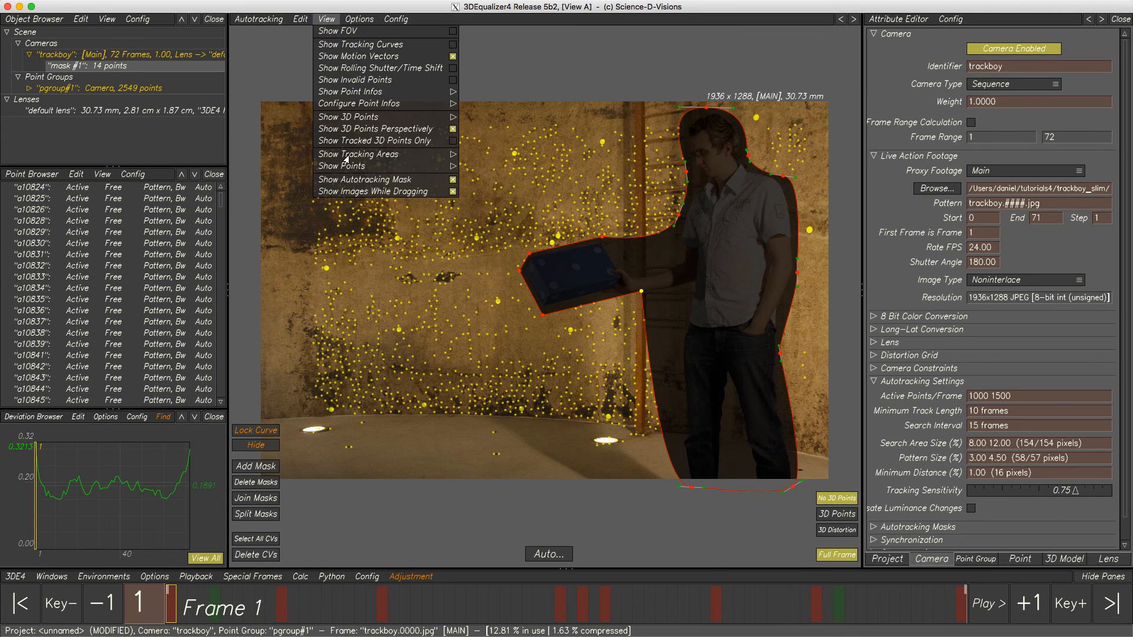
pyautogui.click(349, 191)
pyautogui.moveTo(172, 614)
pyautogui.mouseDown()
pyautogui.moveTo(965, 615)
pyautogui.moveTo(165, 609)
pyautogui.mouseUp()
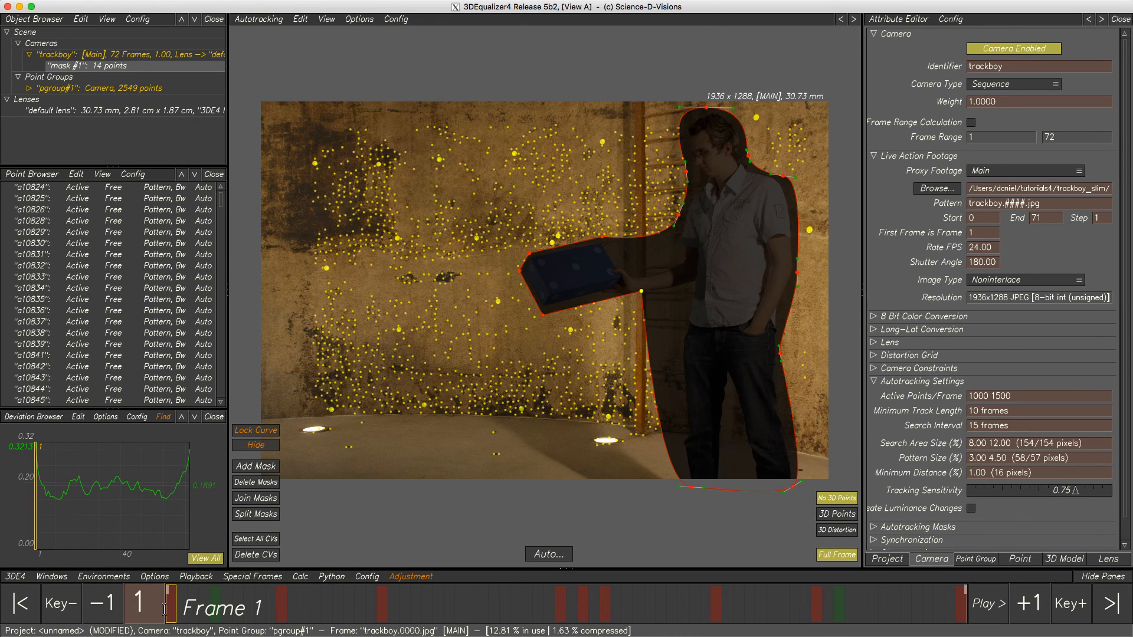
# Calculate all from scratch and use the result
pyautogui.hotkey('alt', 'c')
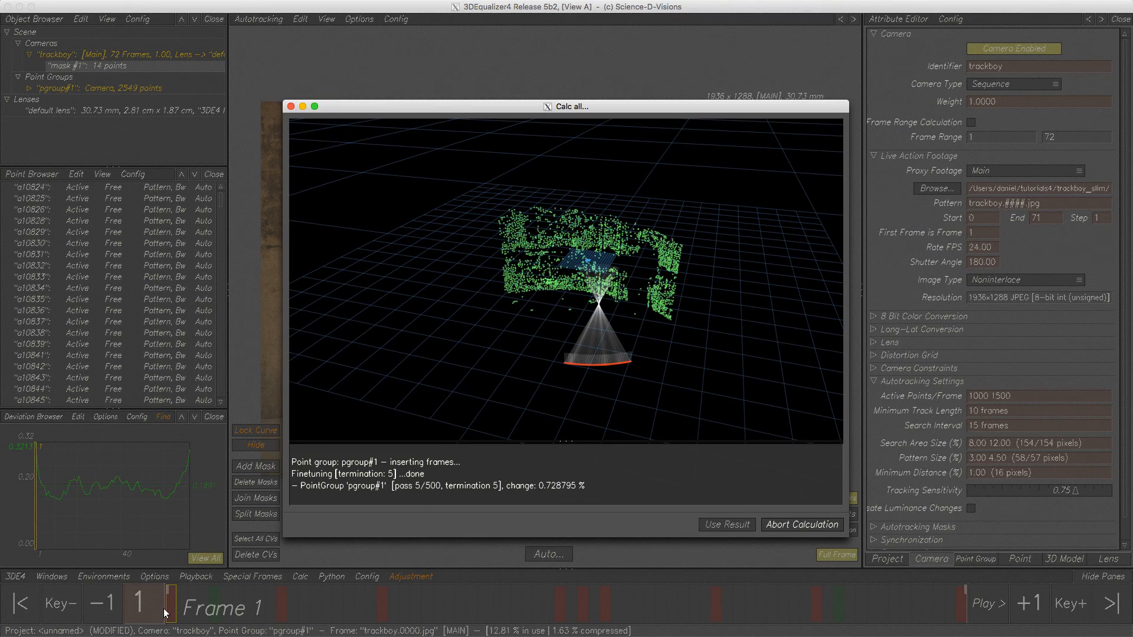
pyautogui.click(711, 525)
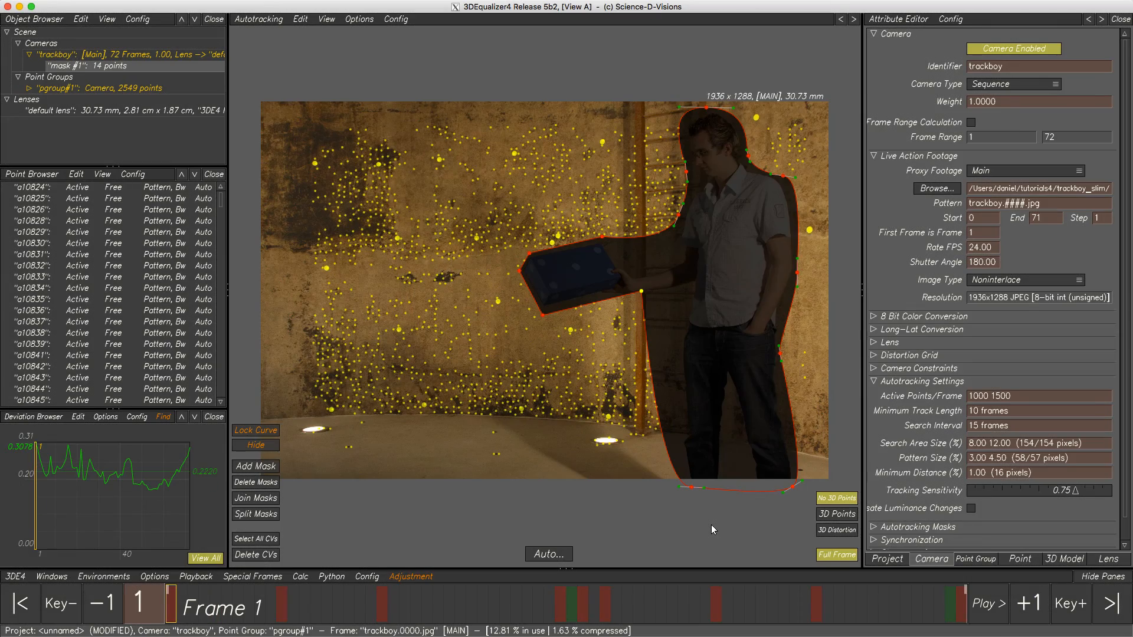
# Find the badly tracked points and delete the selected points, keeping the mask
pyautogui.click(300, 577)
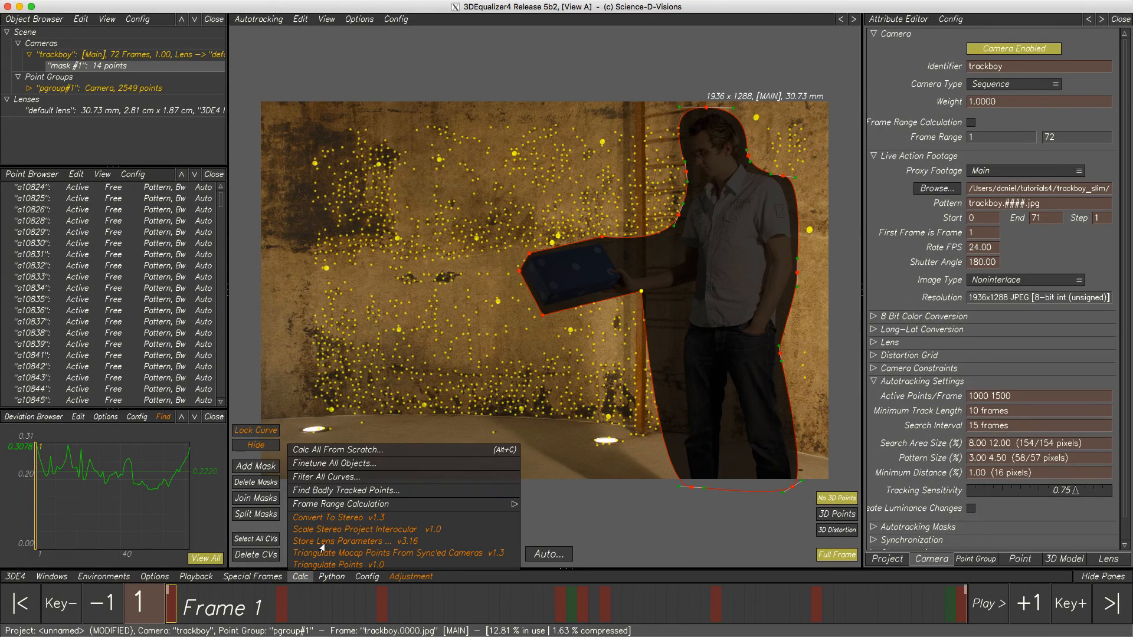
pyautogui.click(361, 490)
pyautogui.click(705, 366)
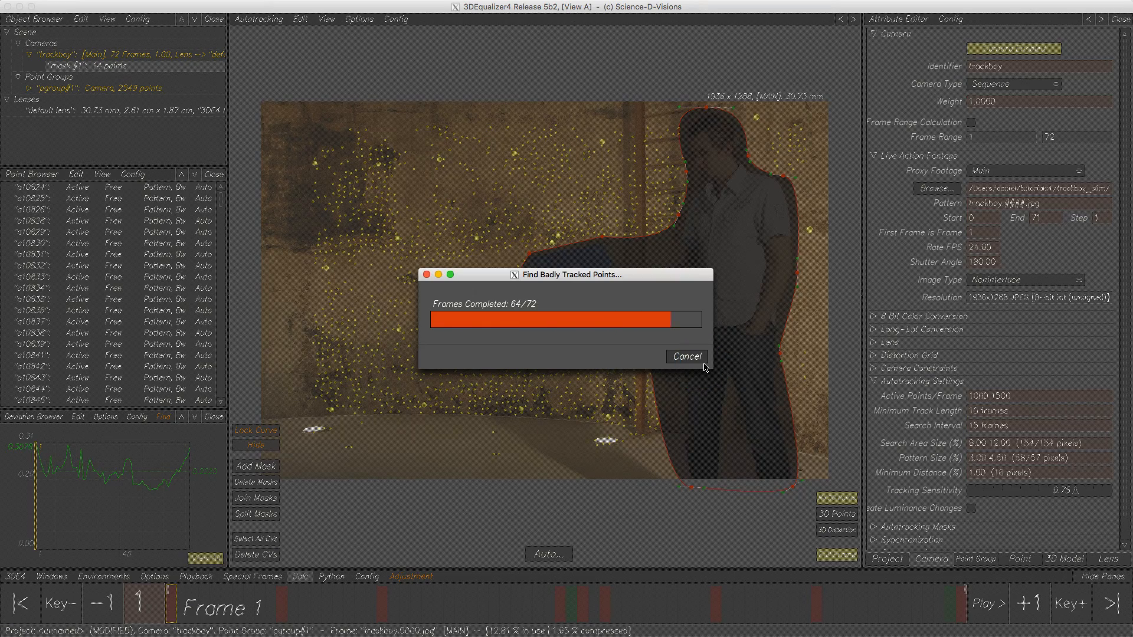
pyautogui.press('Delete')
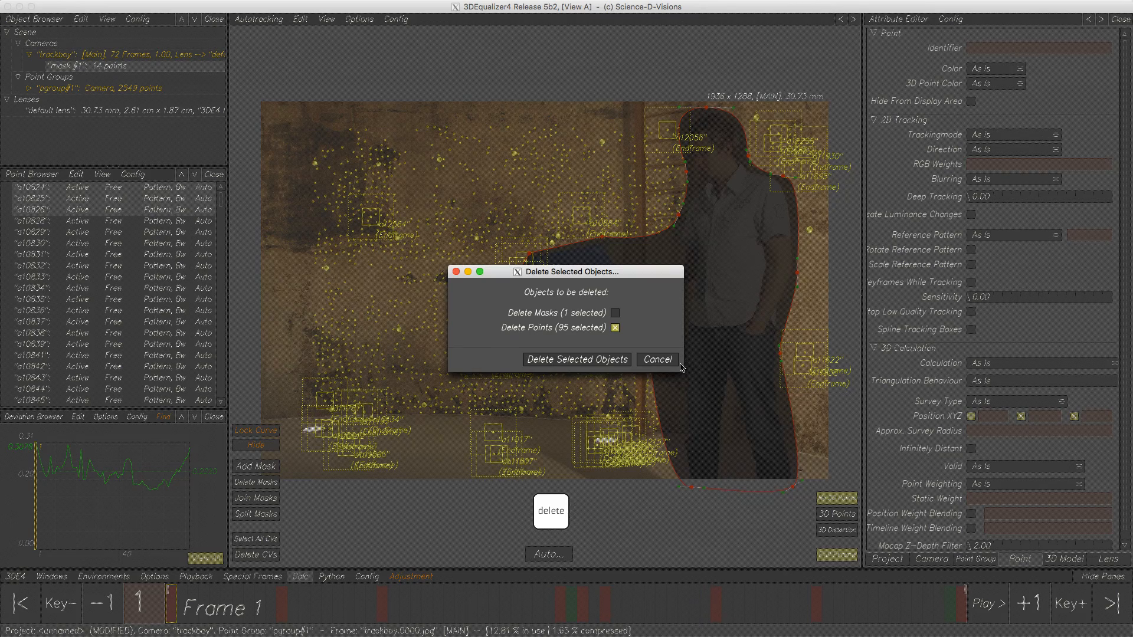
pyautogui.click(590, 359)
# Recalculate everything from scratch without the deleted points and use the new result
pyautogui.hotkey('ctrl', 'alt', 'shift', 'c')
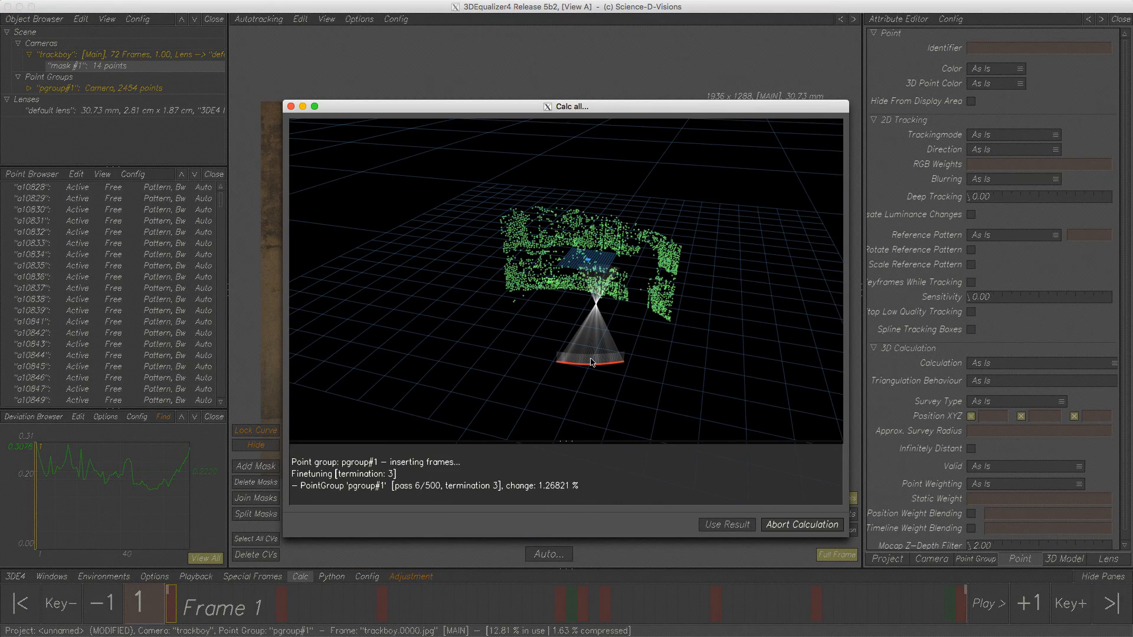
pyautogui.click(715, 524)
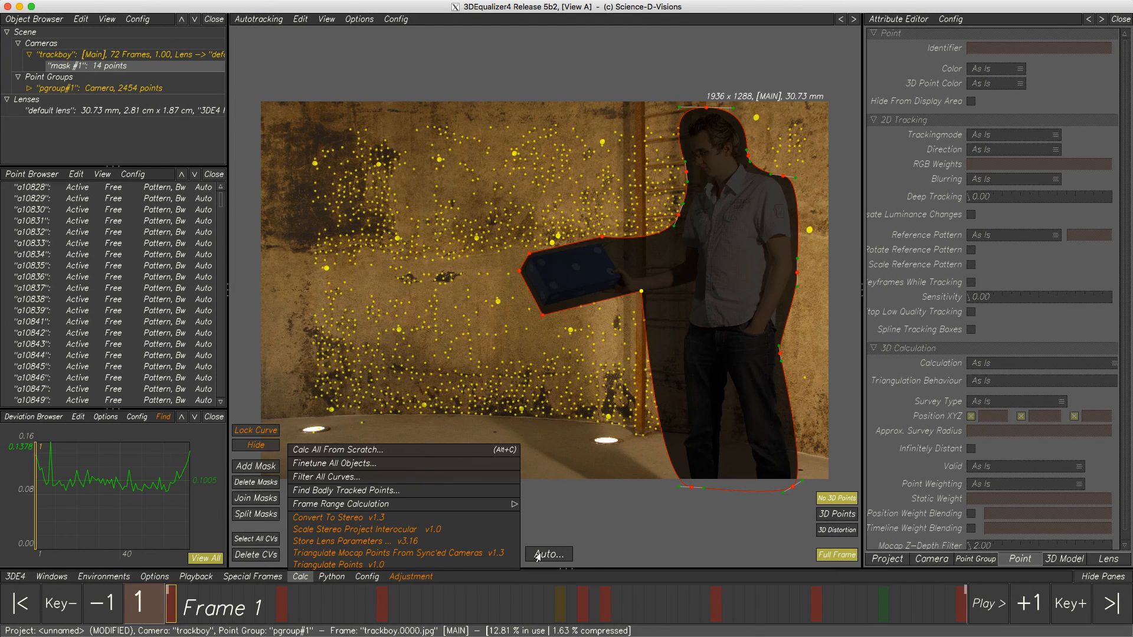
pyautogui.click(300, 575)
pyautogui.press('F6')
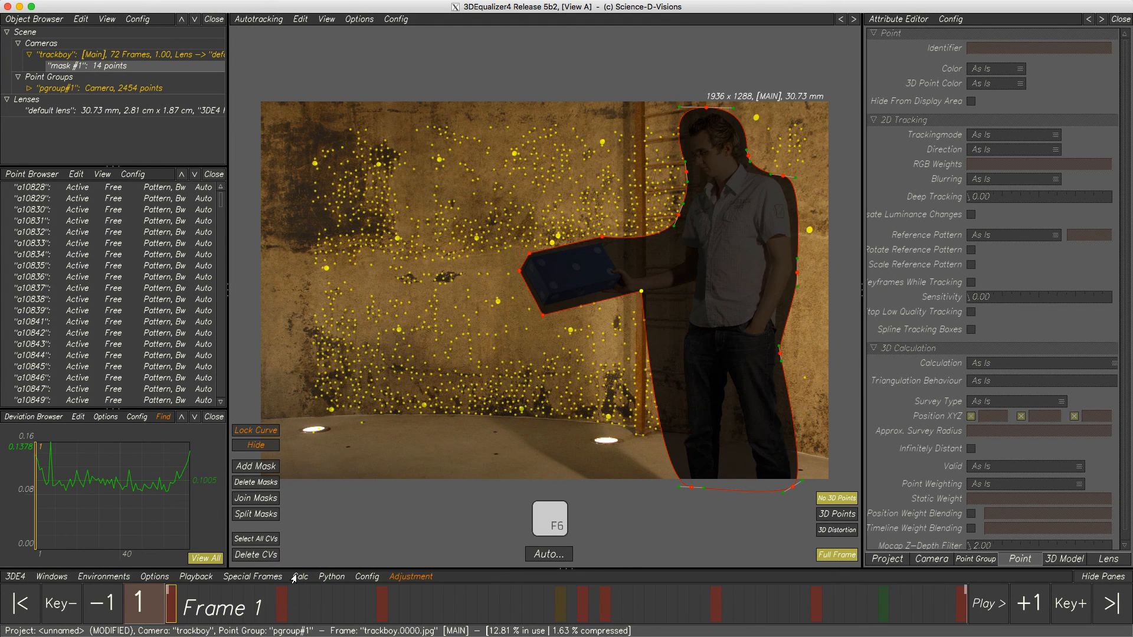